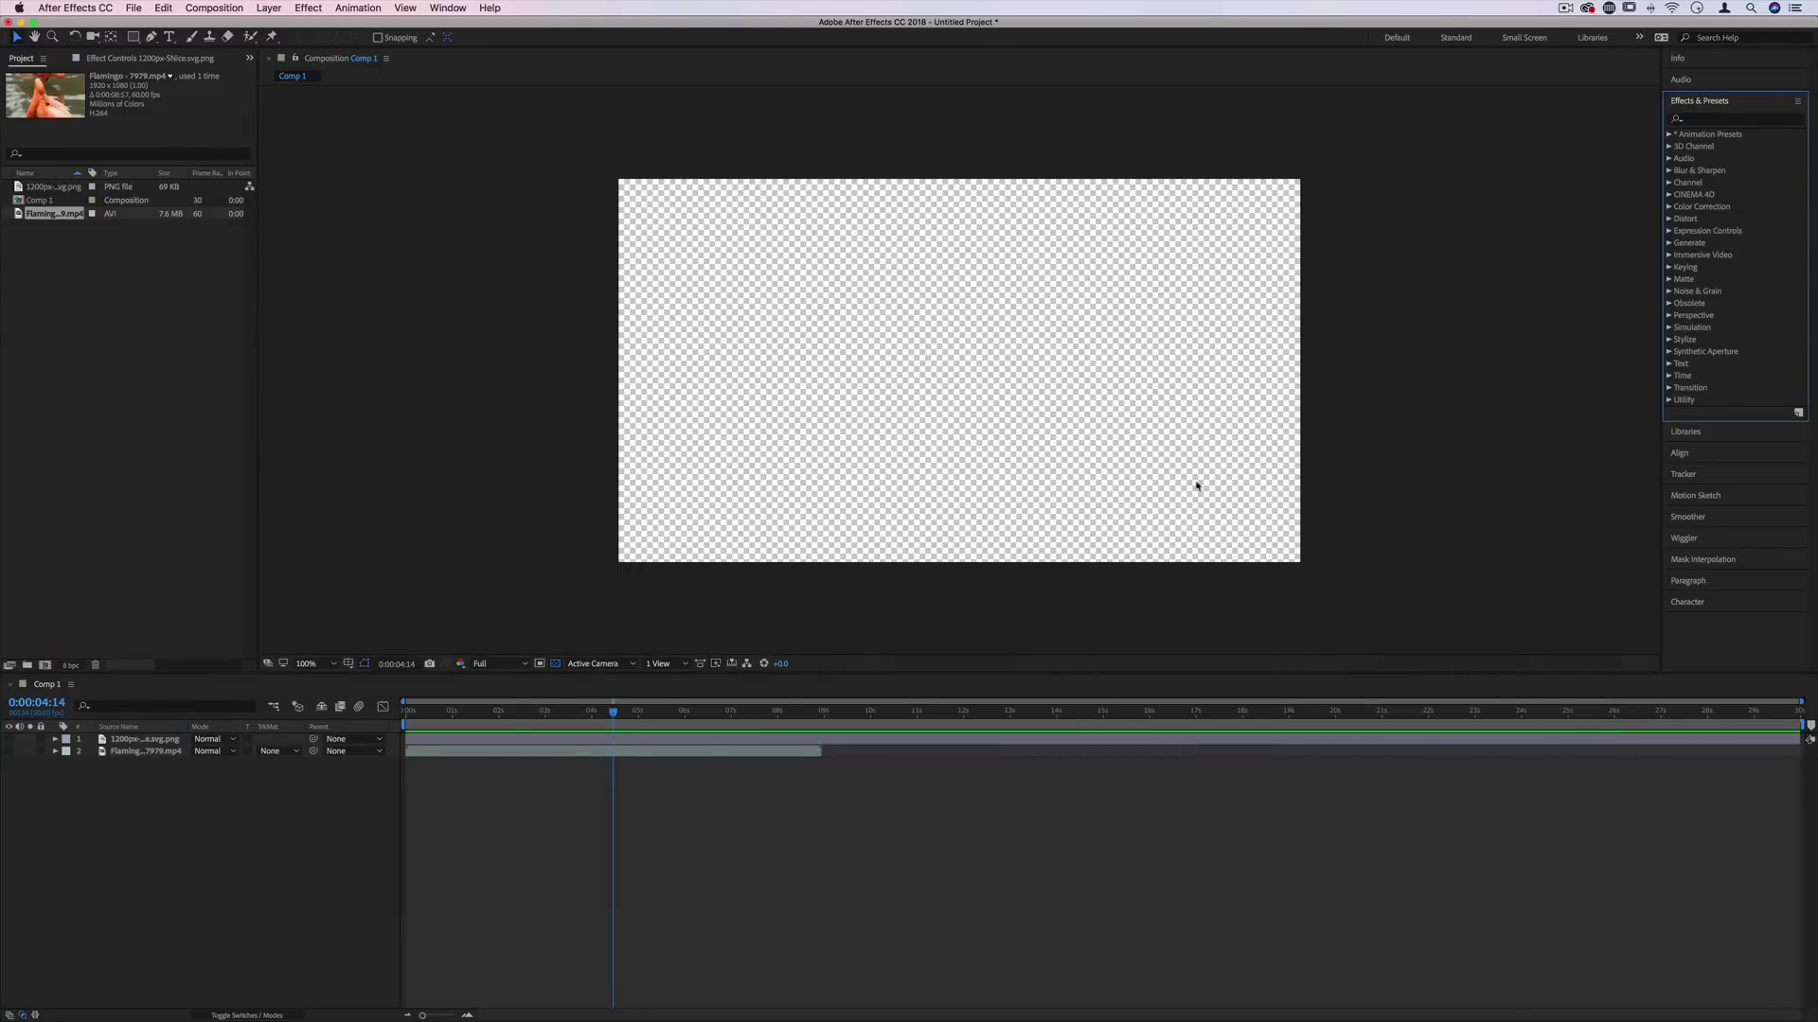
Make the flamingo footage layer visible and scrub to a later frame.
click(214, 7)
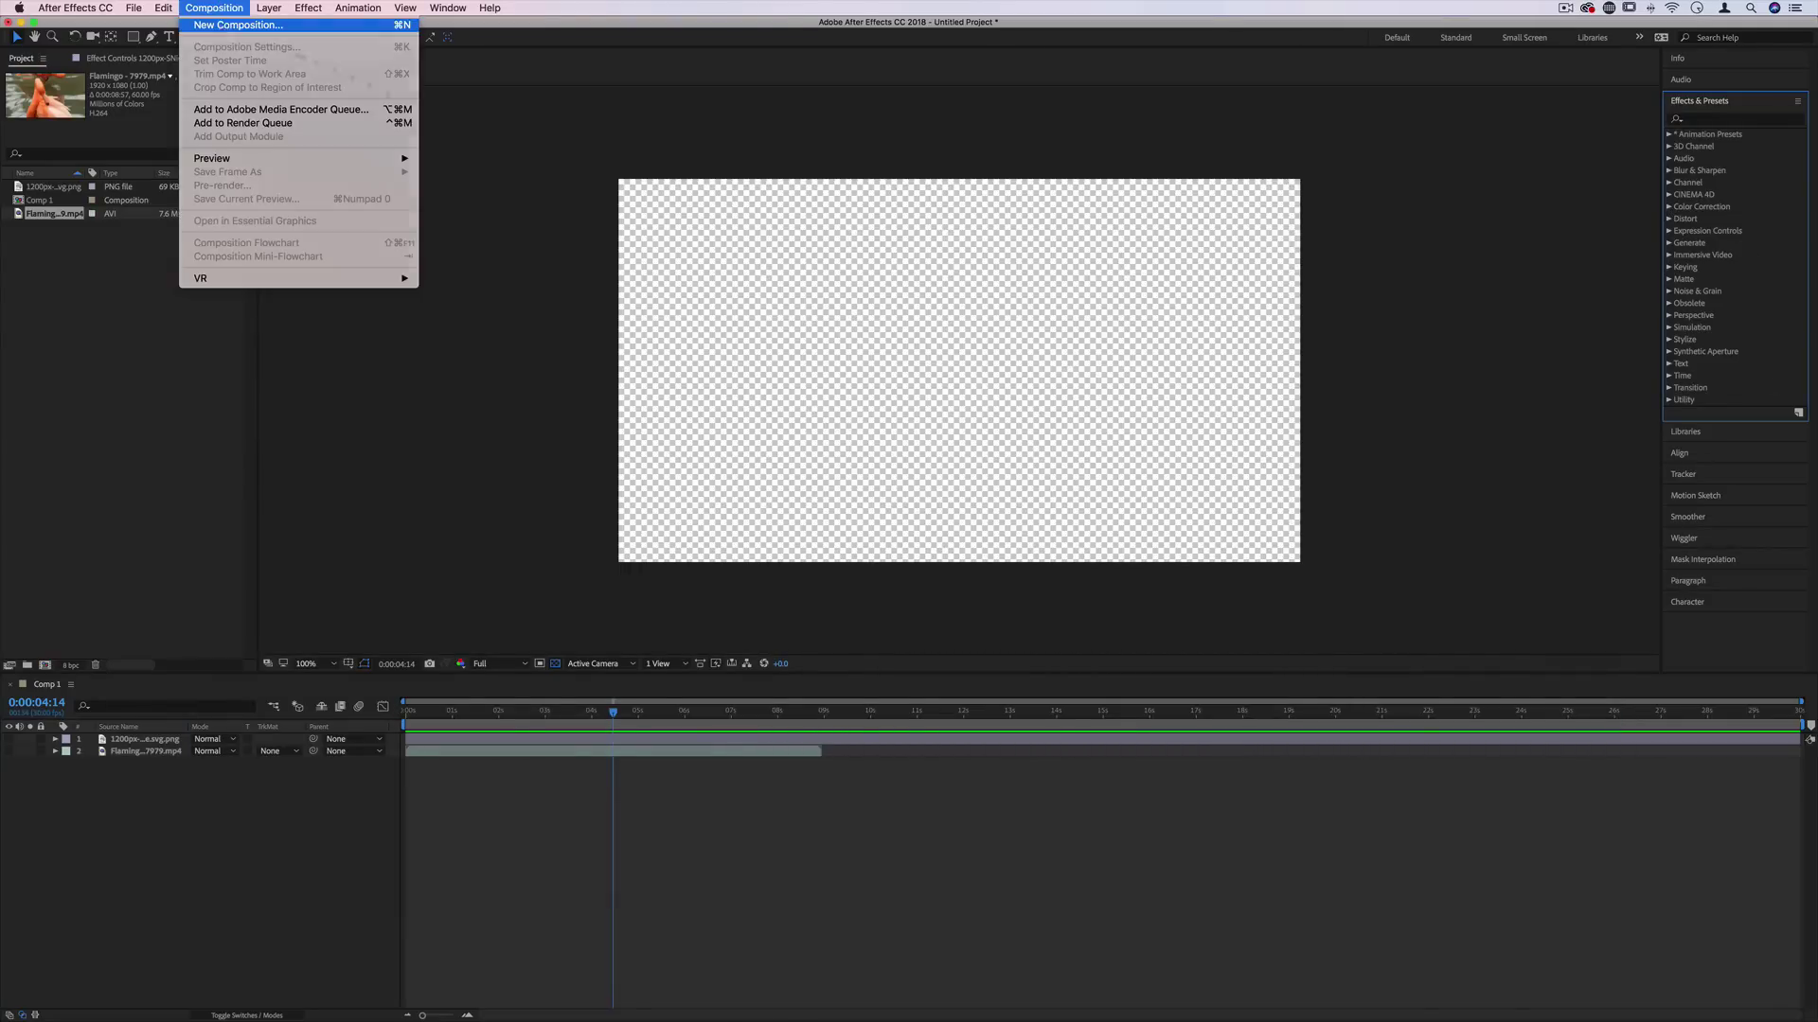
click(227, 23)
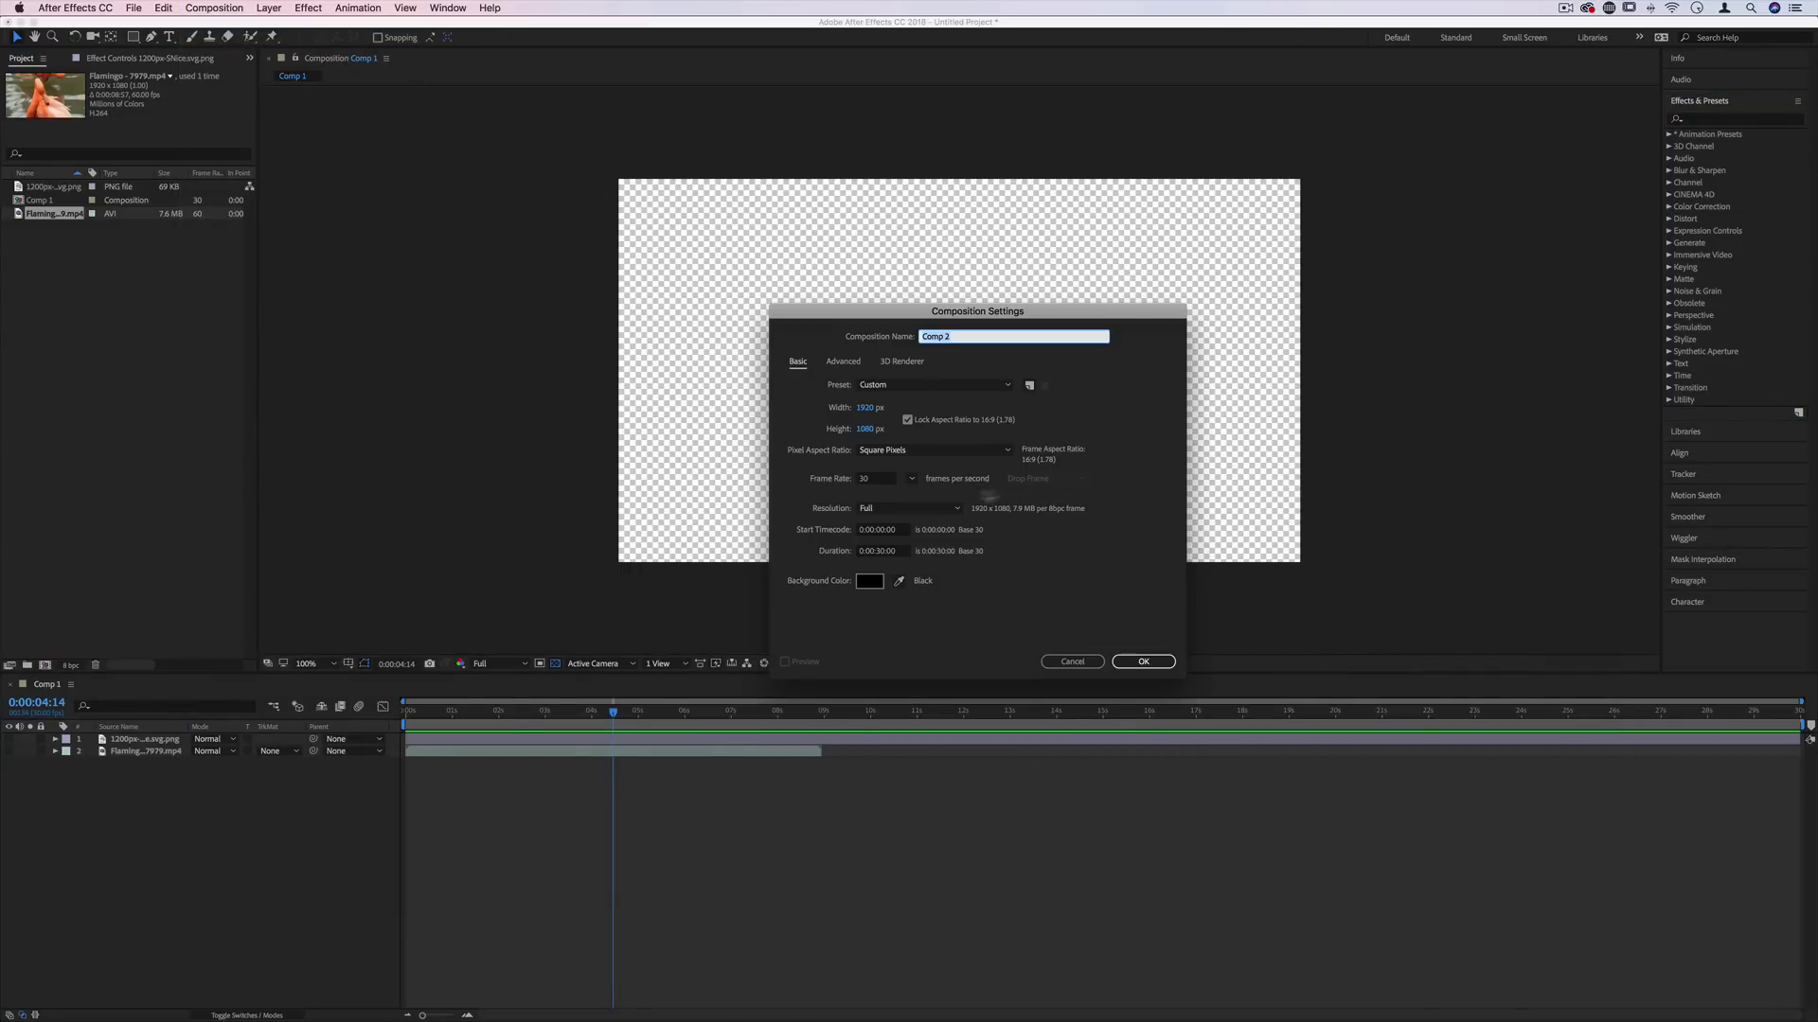
click(1073, 662)
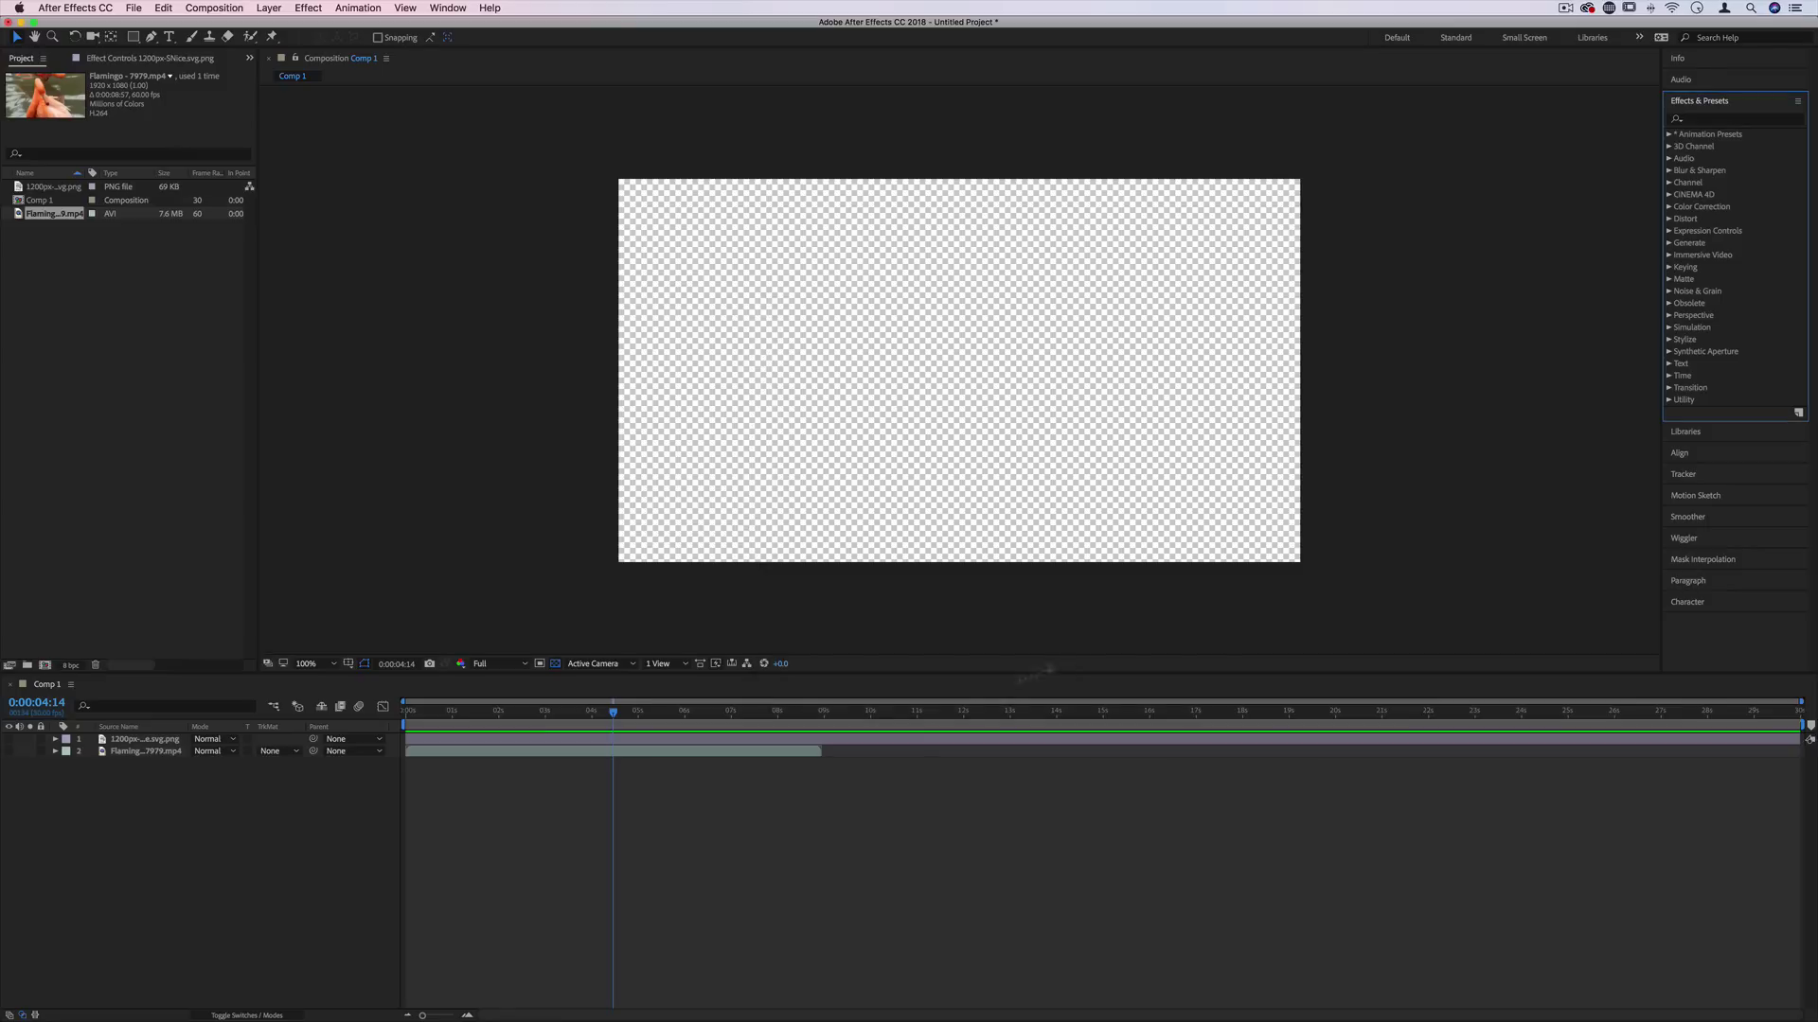
click(9, 750)
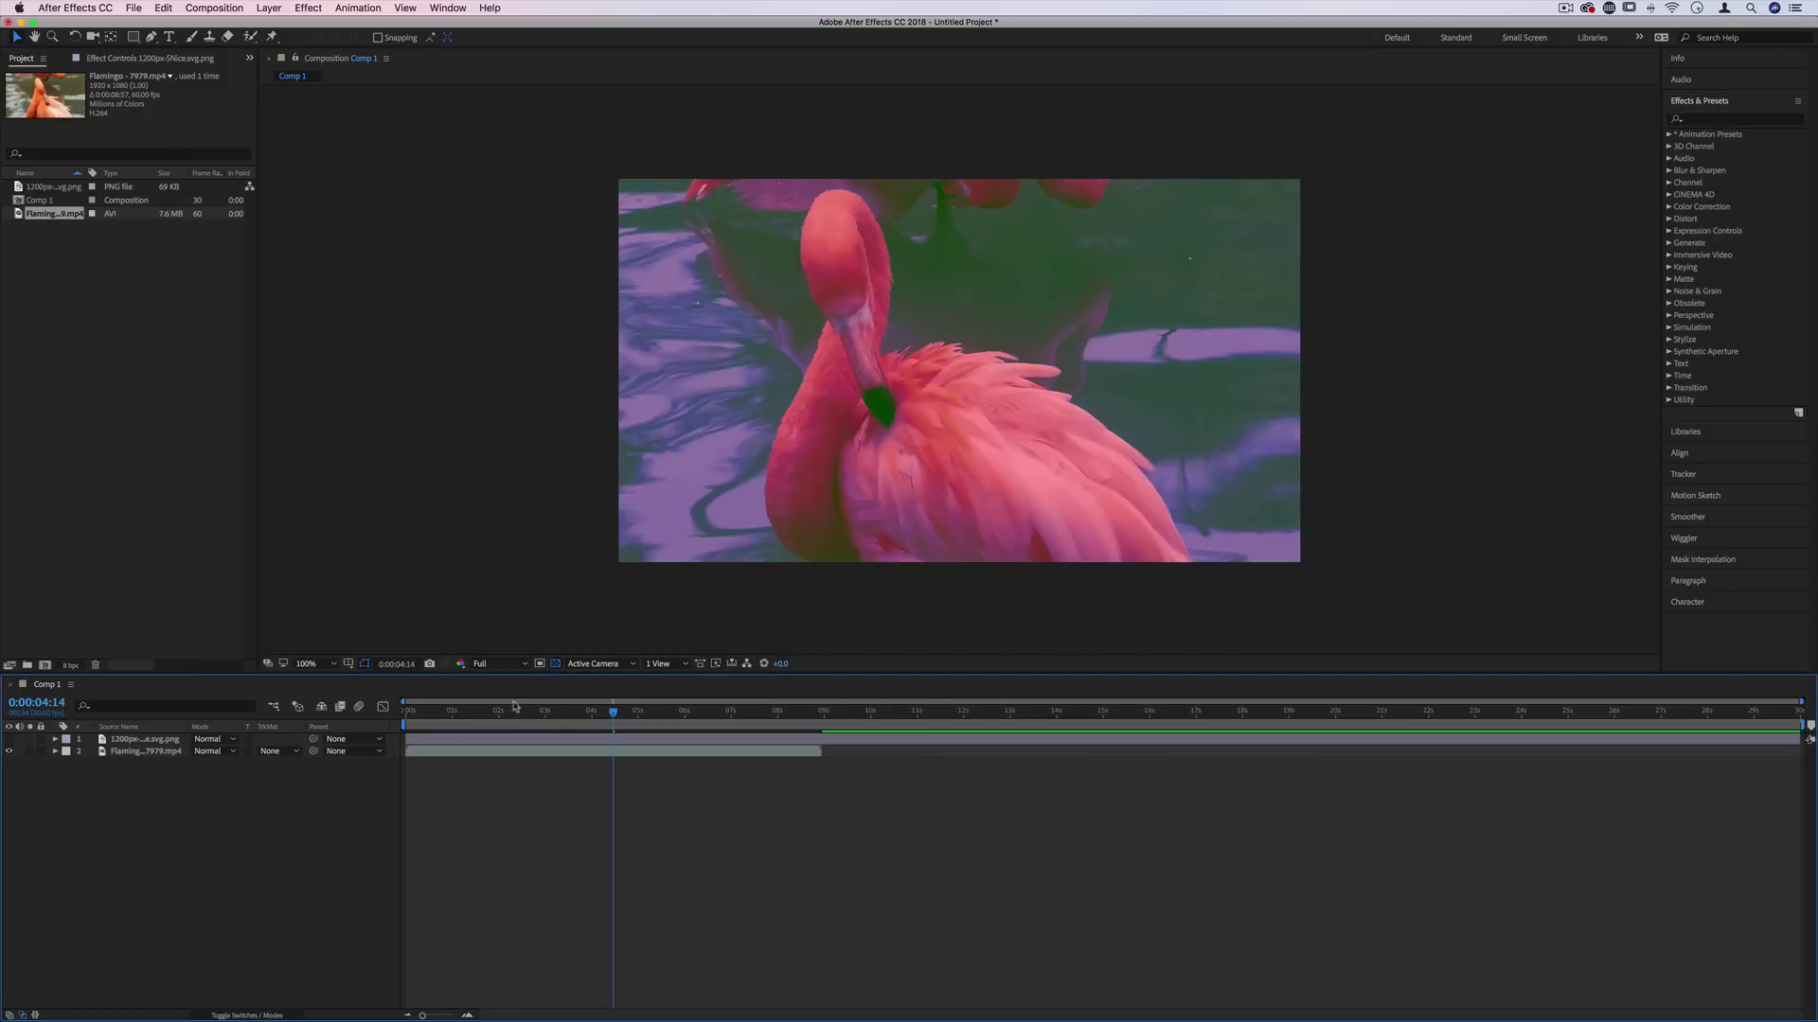
click(517, 712)
drag(493, 716, 618, 719)
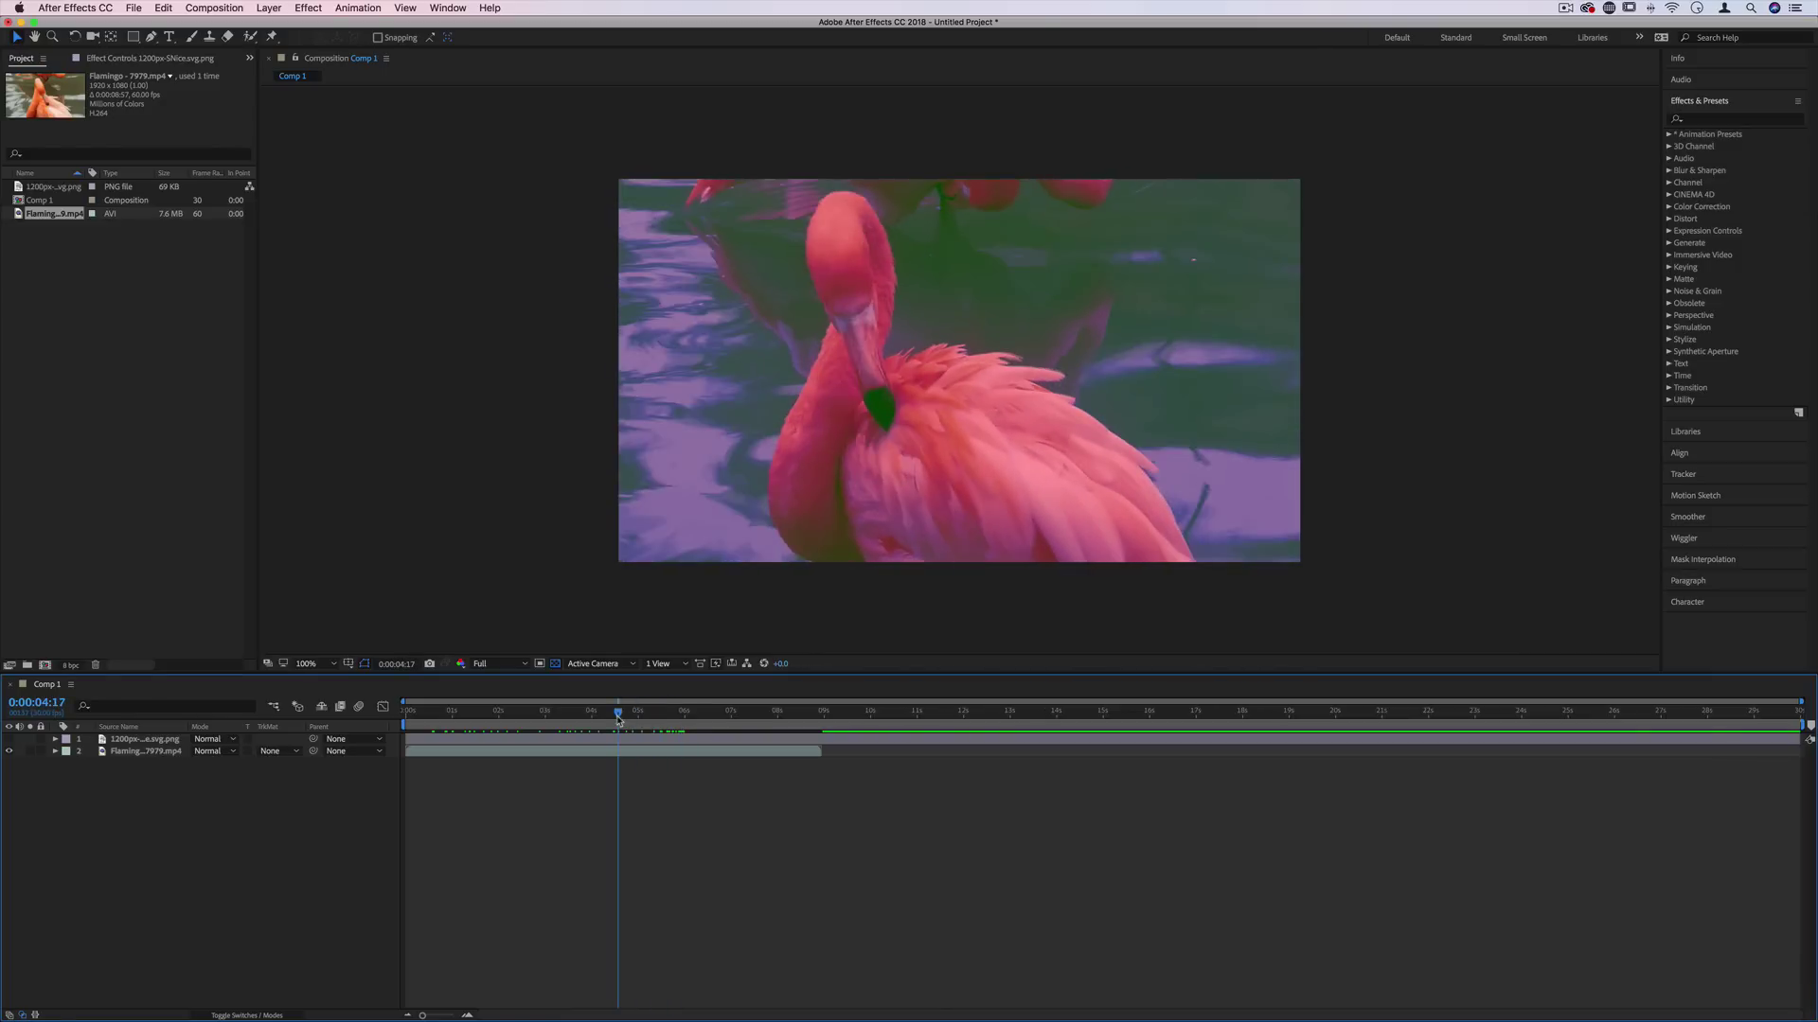
Show the smiley PNG layer, scale it up and place it left of the flamingo.
click(123, 739)
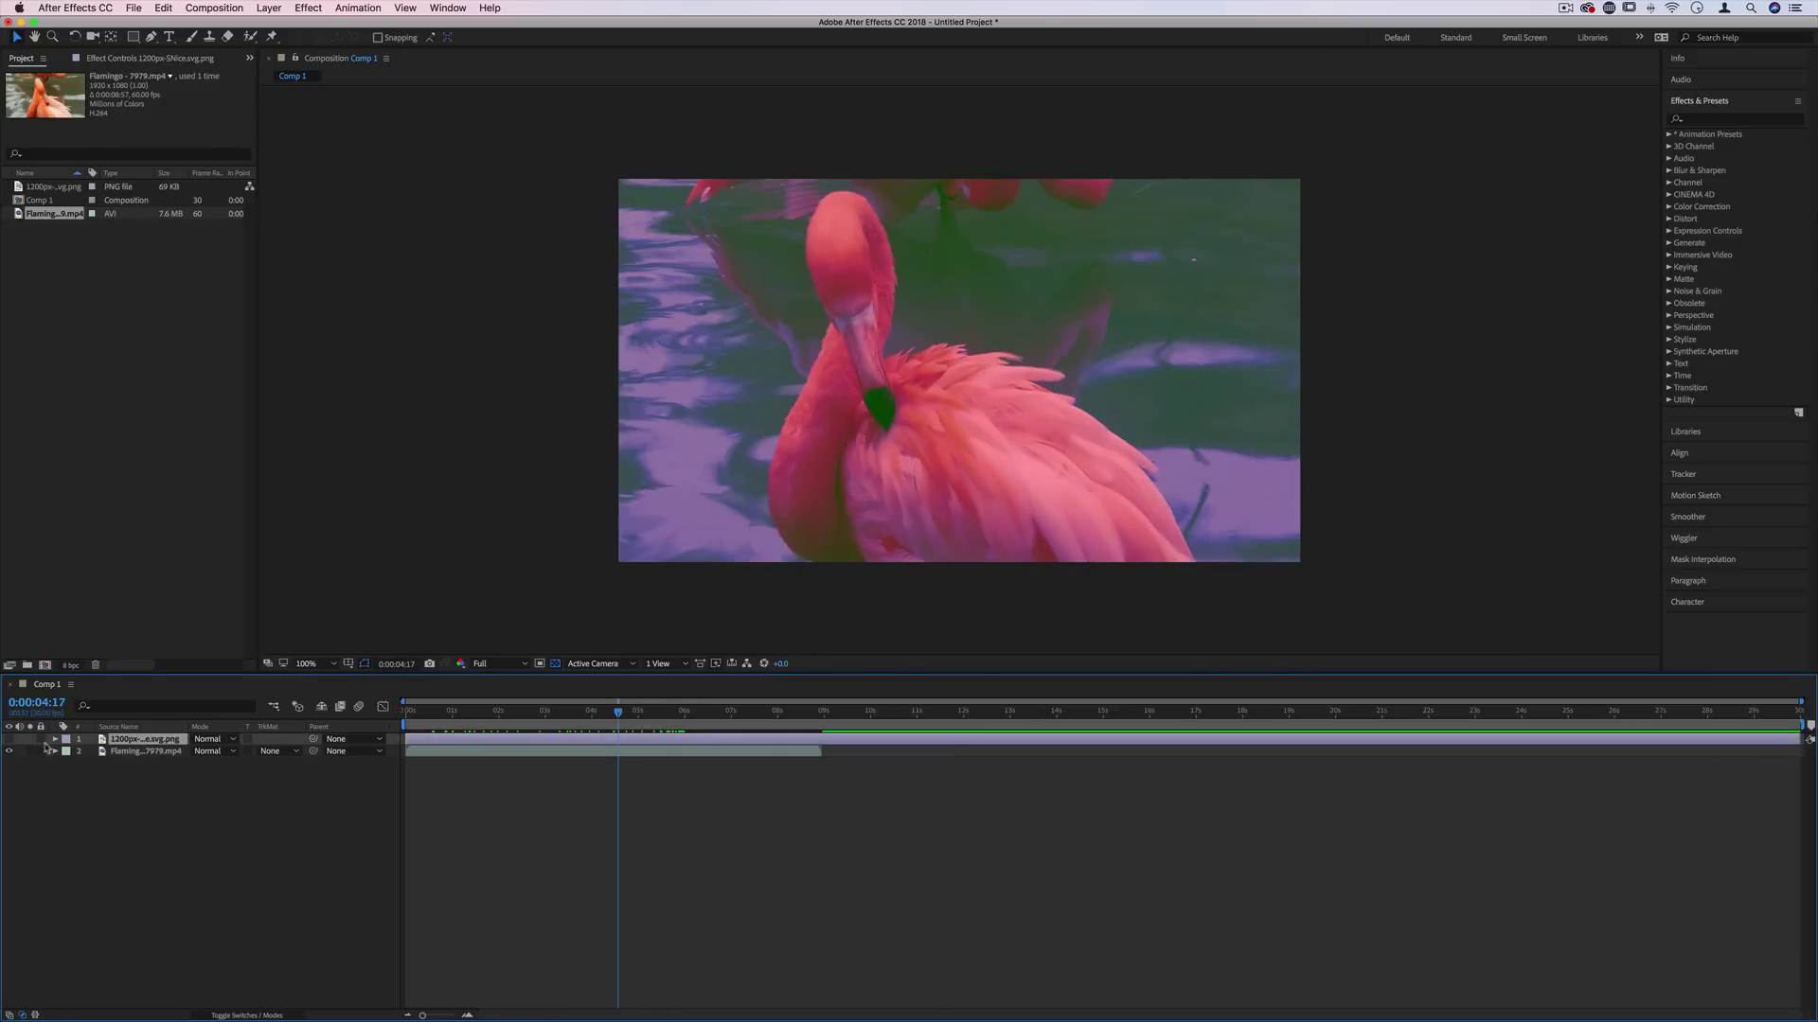
click(9, 739)
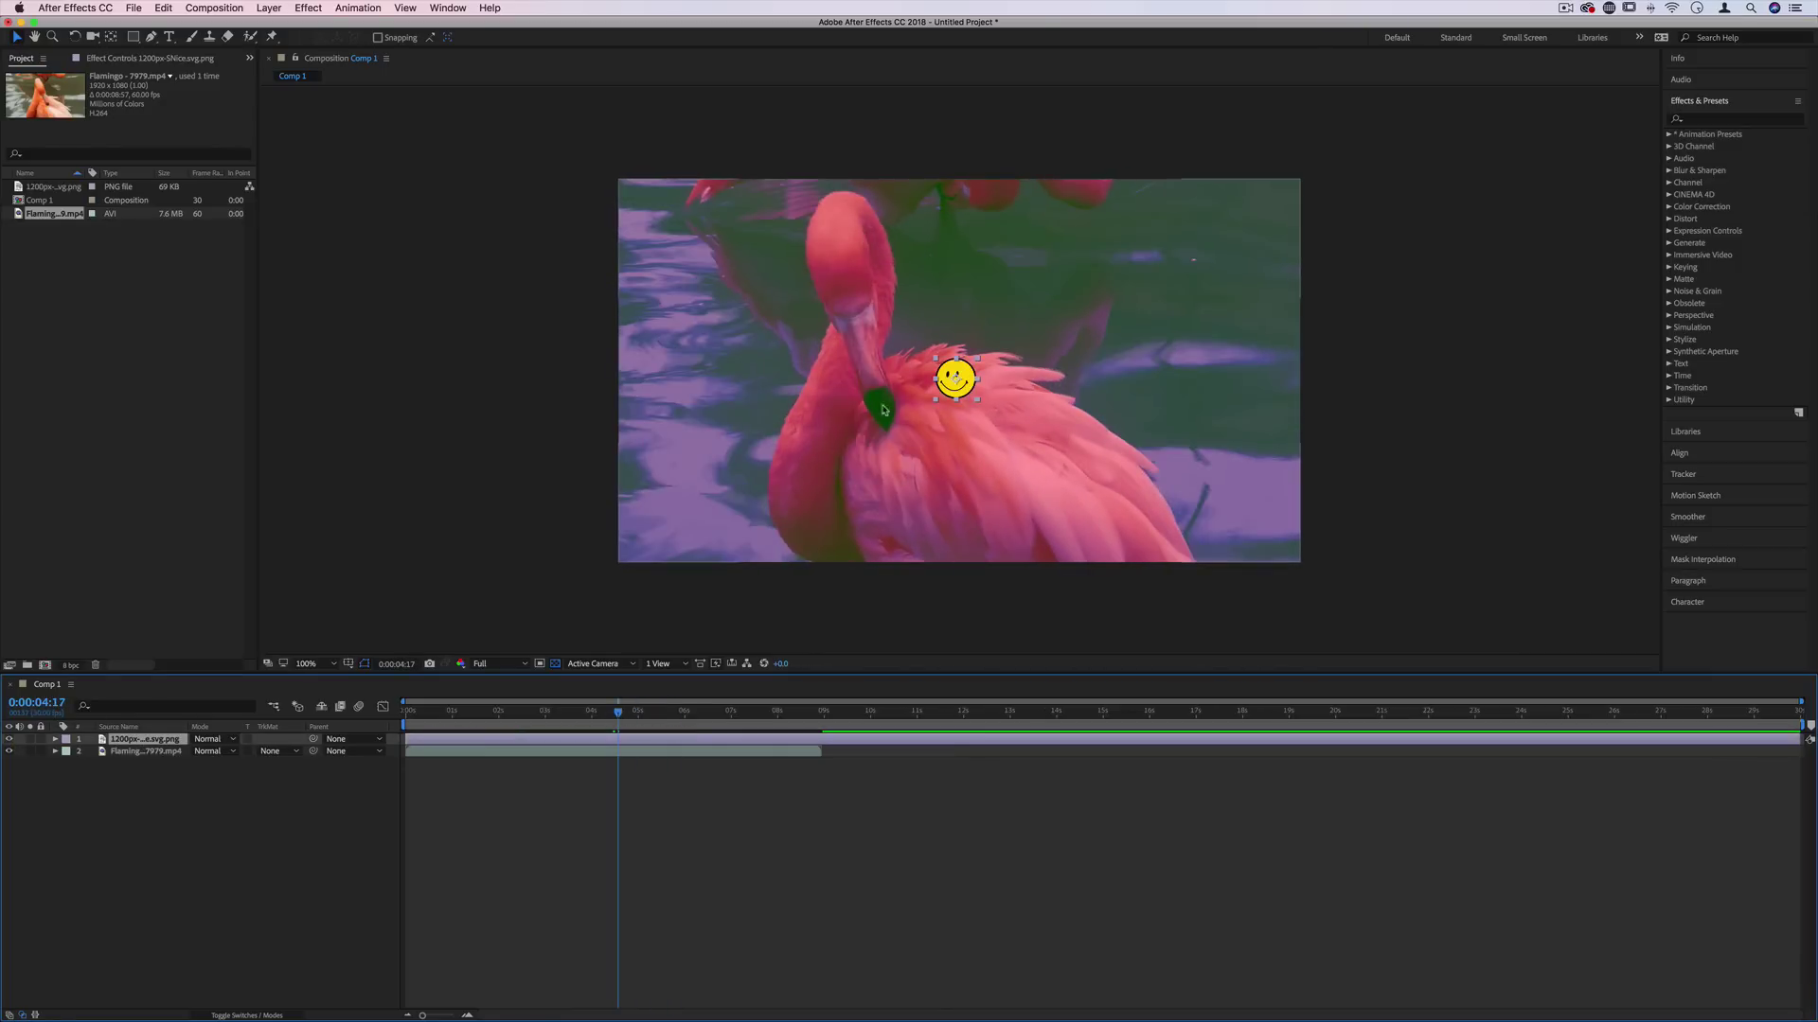
drag(937, 402, 717, 461)
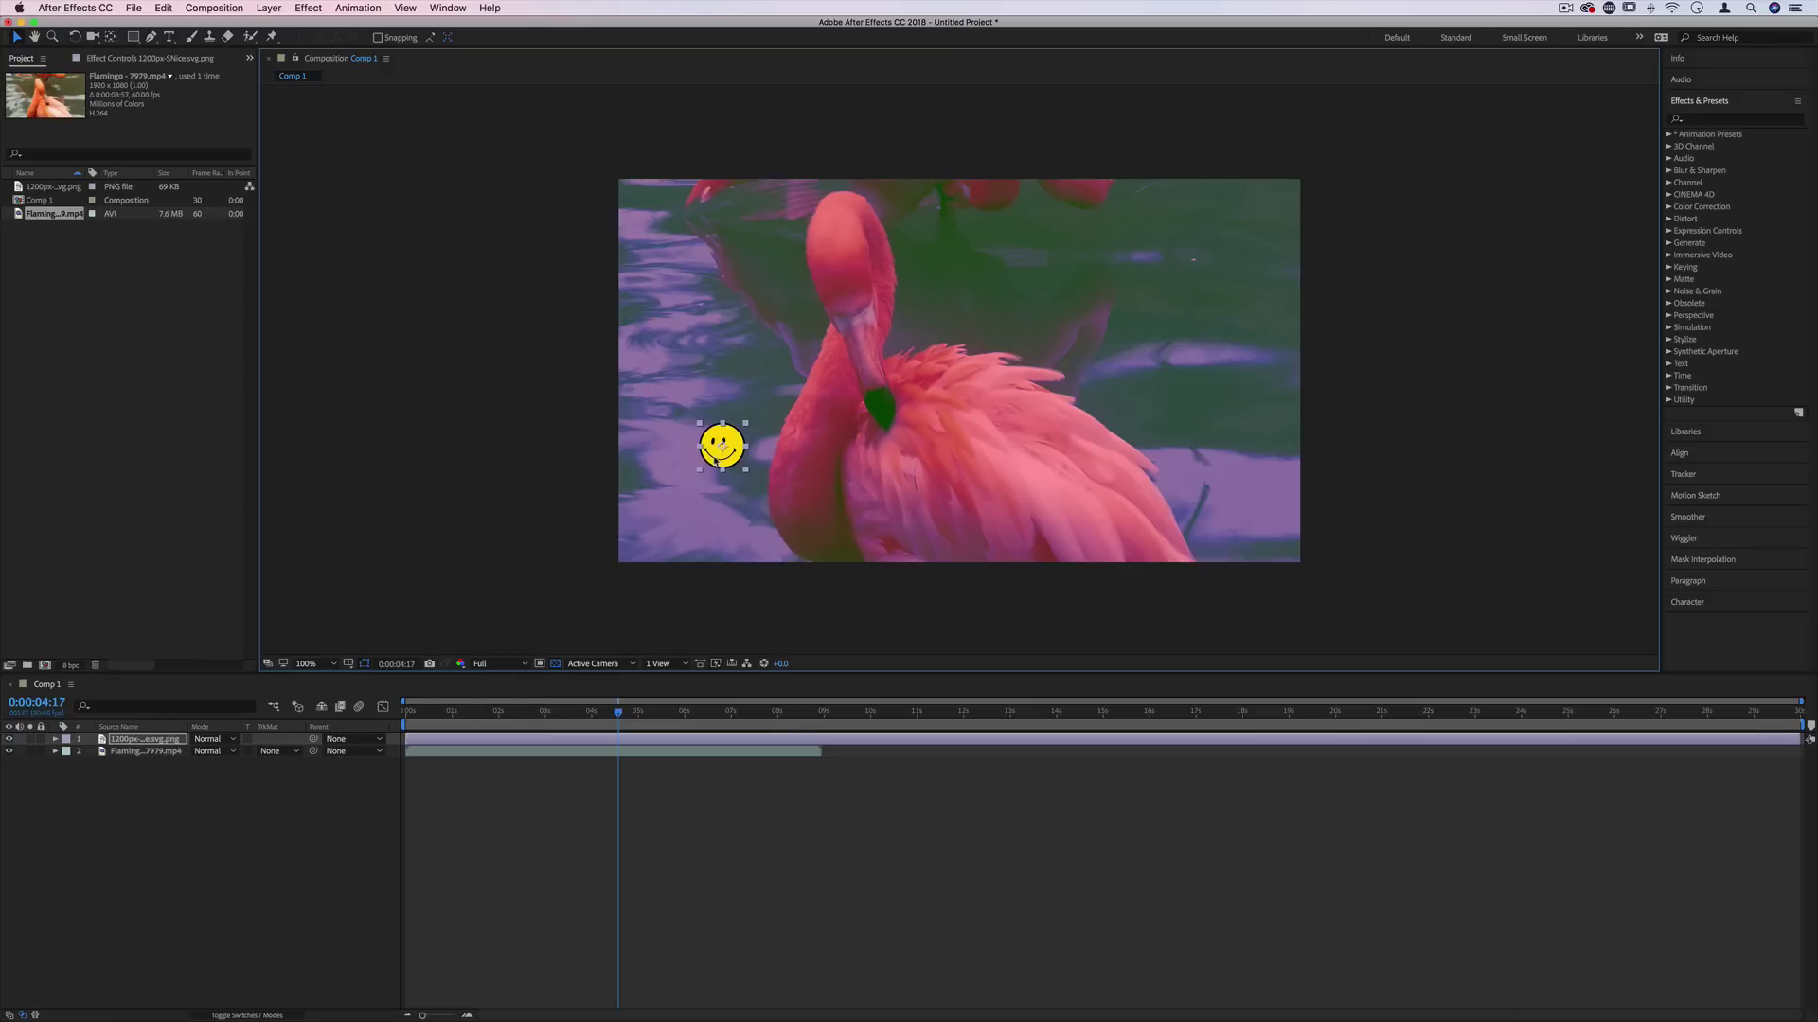
Add a text layer reading 'HI EVERYONE MY NAME IS' followed by the creator's name.
click(271, 824)
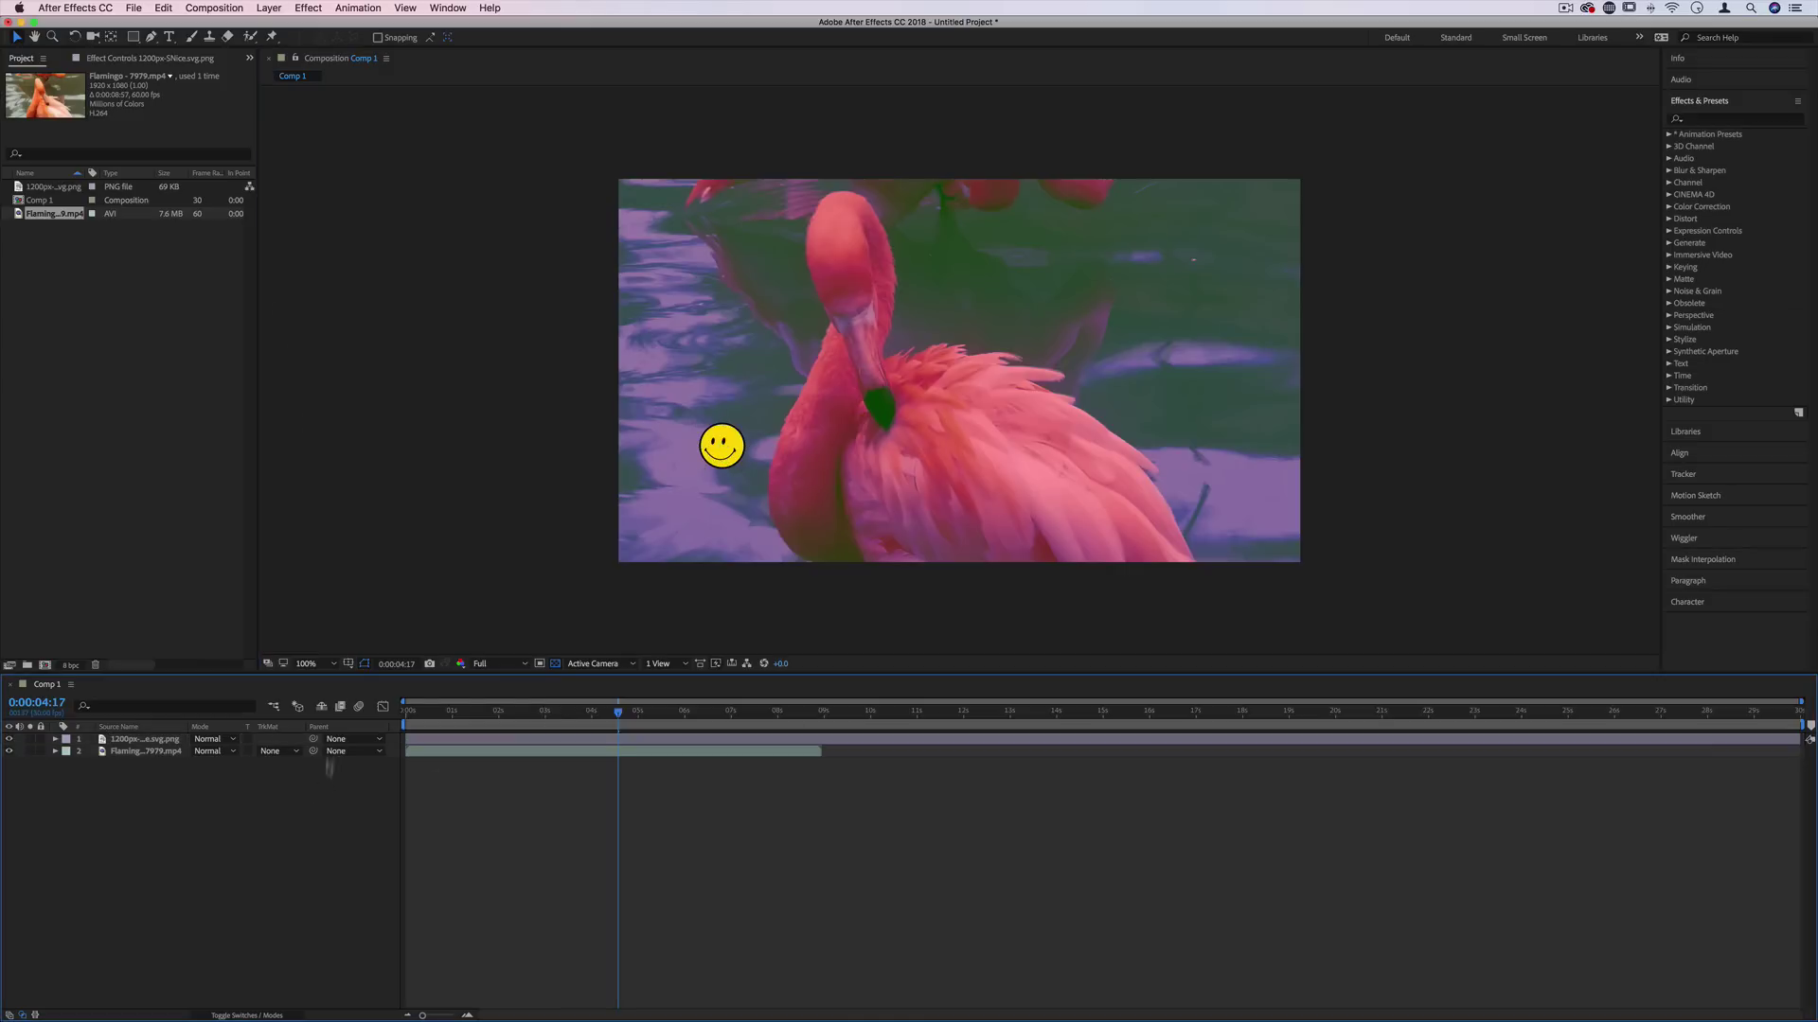
drag(169, 37, 250, 39)
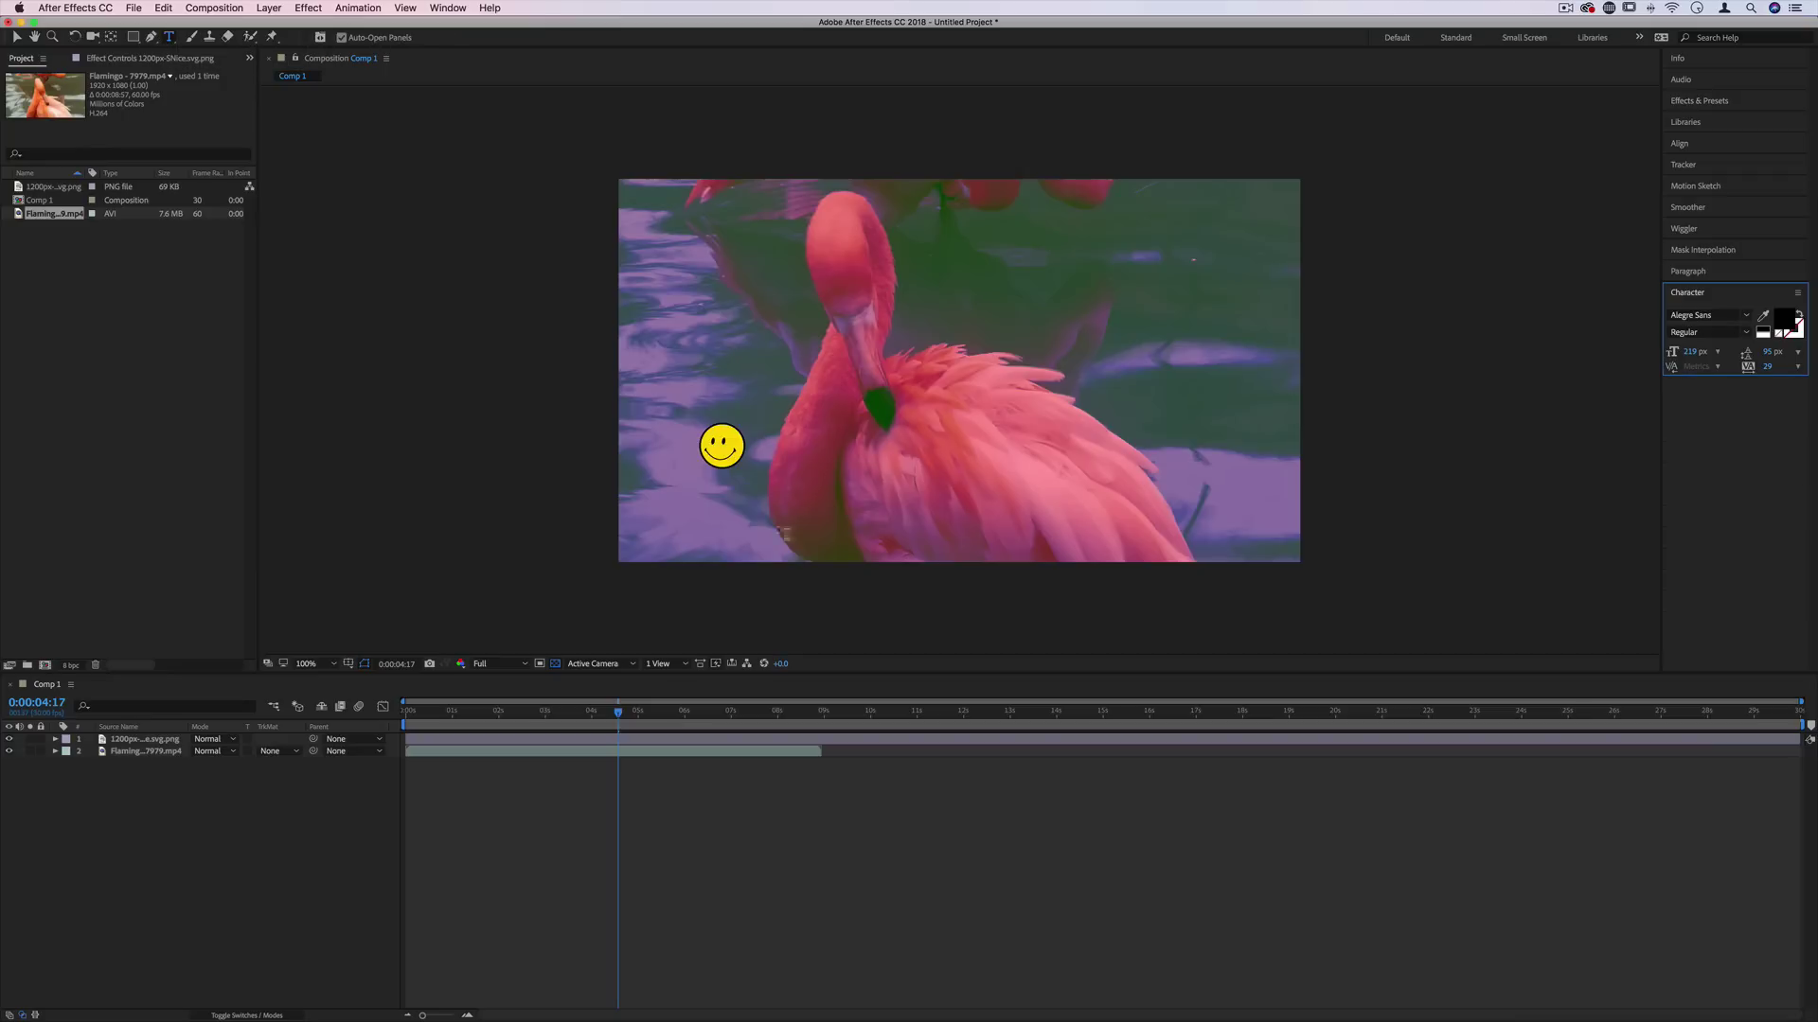
click(995, 547)
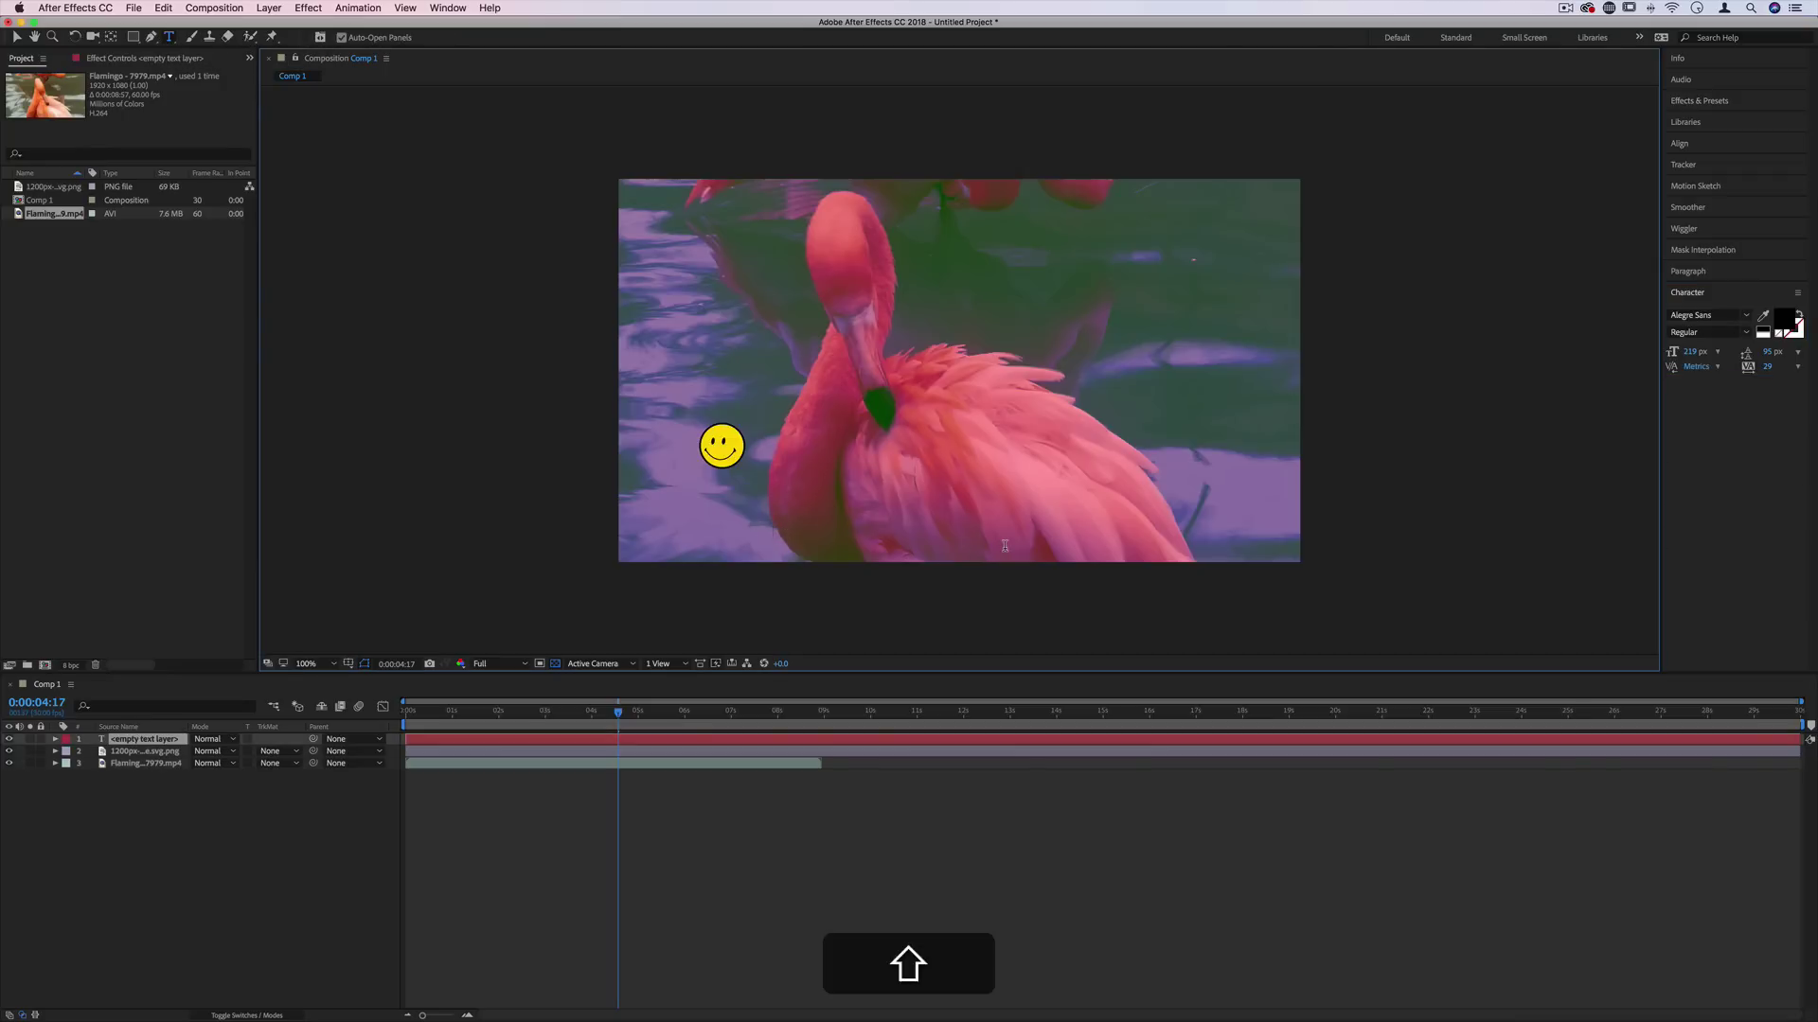
text(HI )
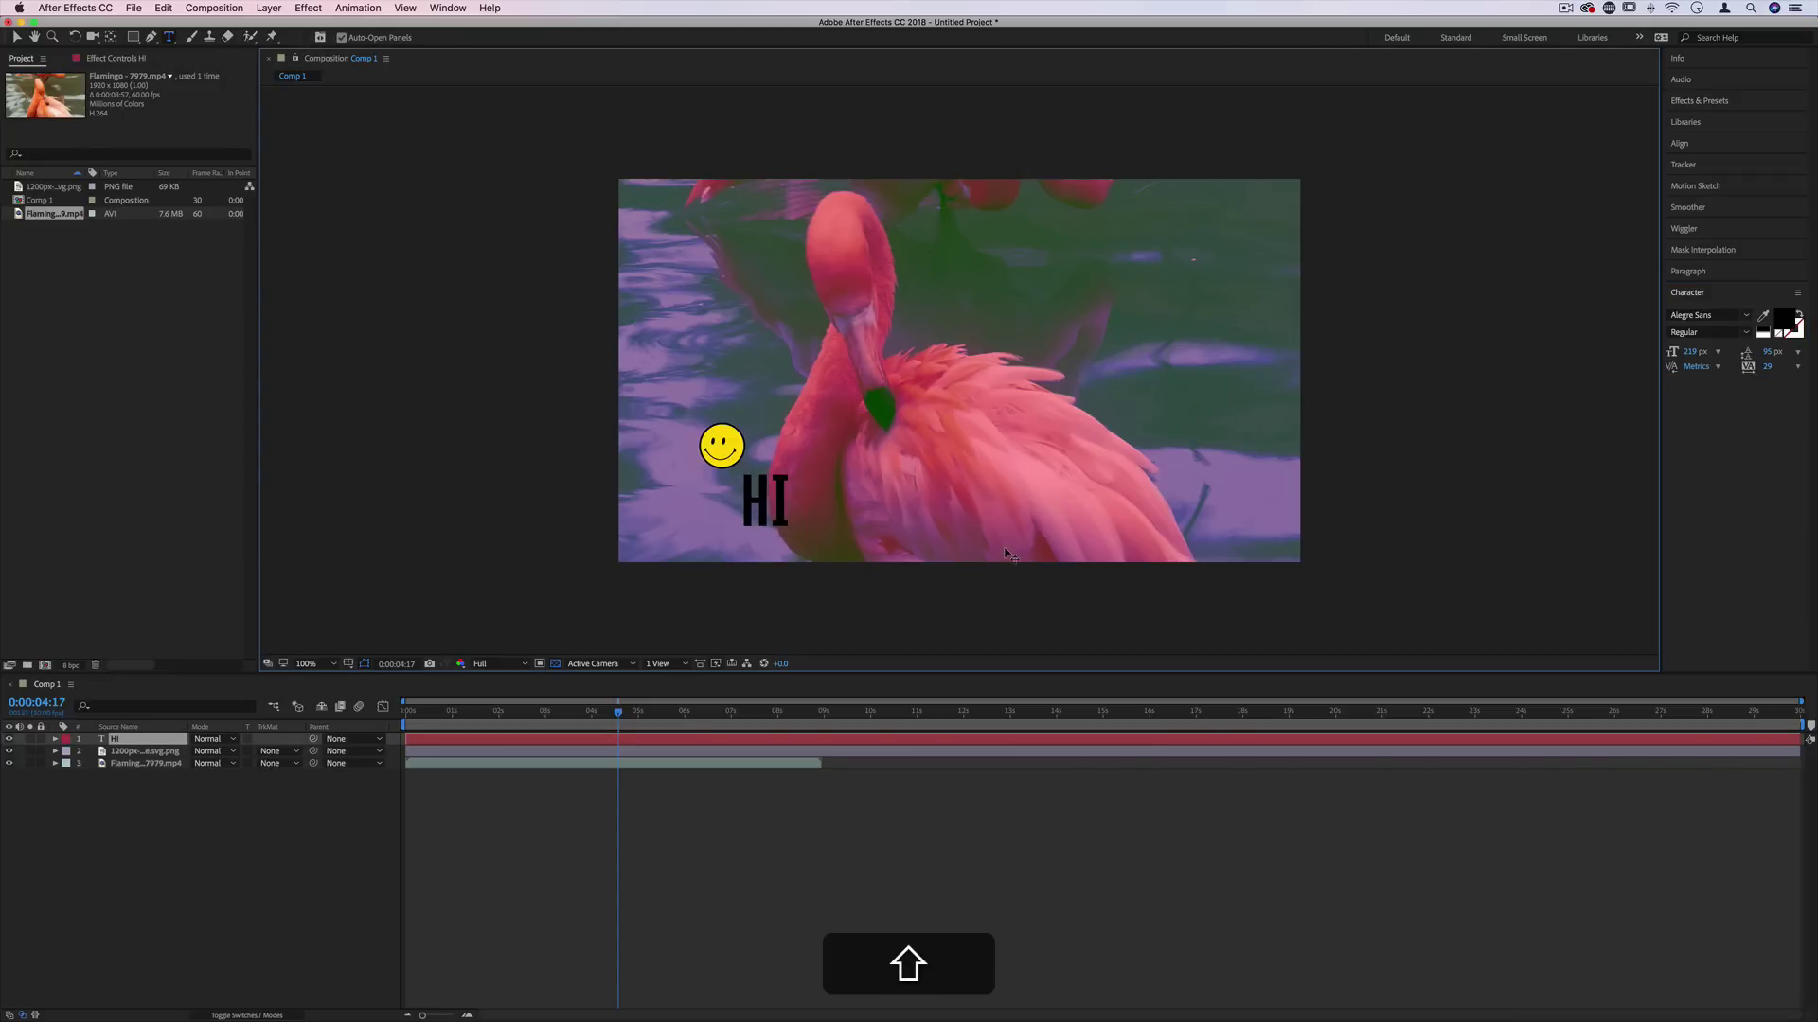
text(EVERYONE MY)
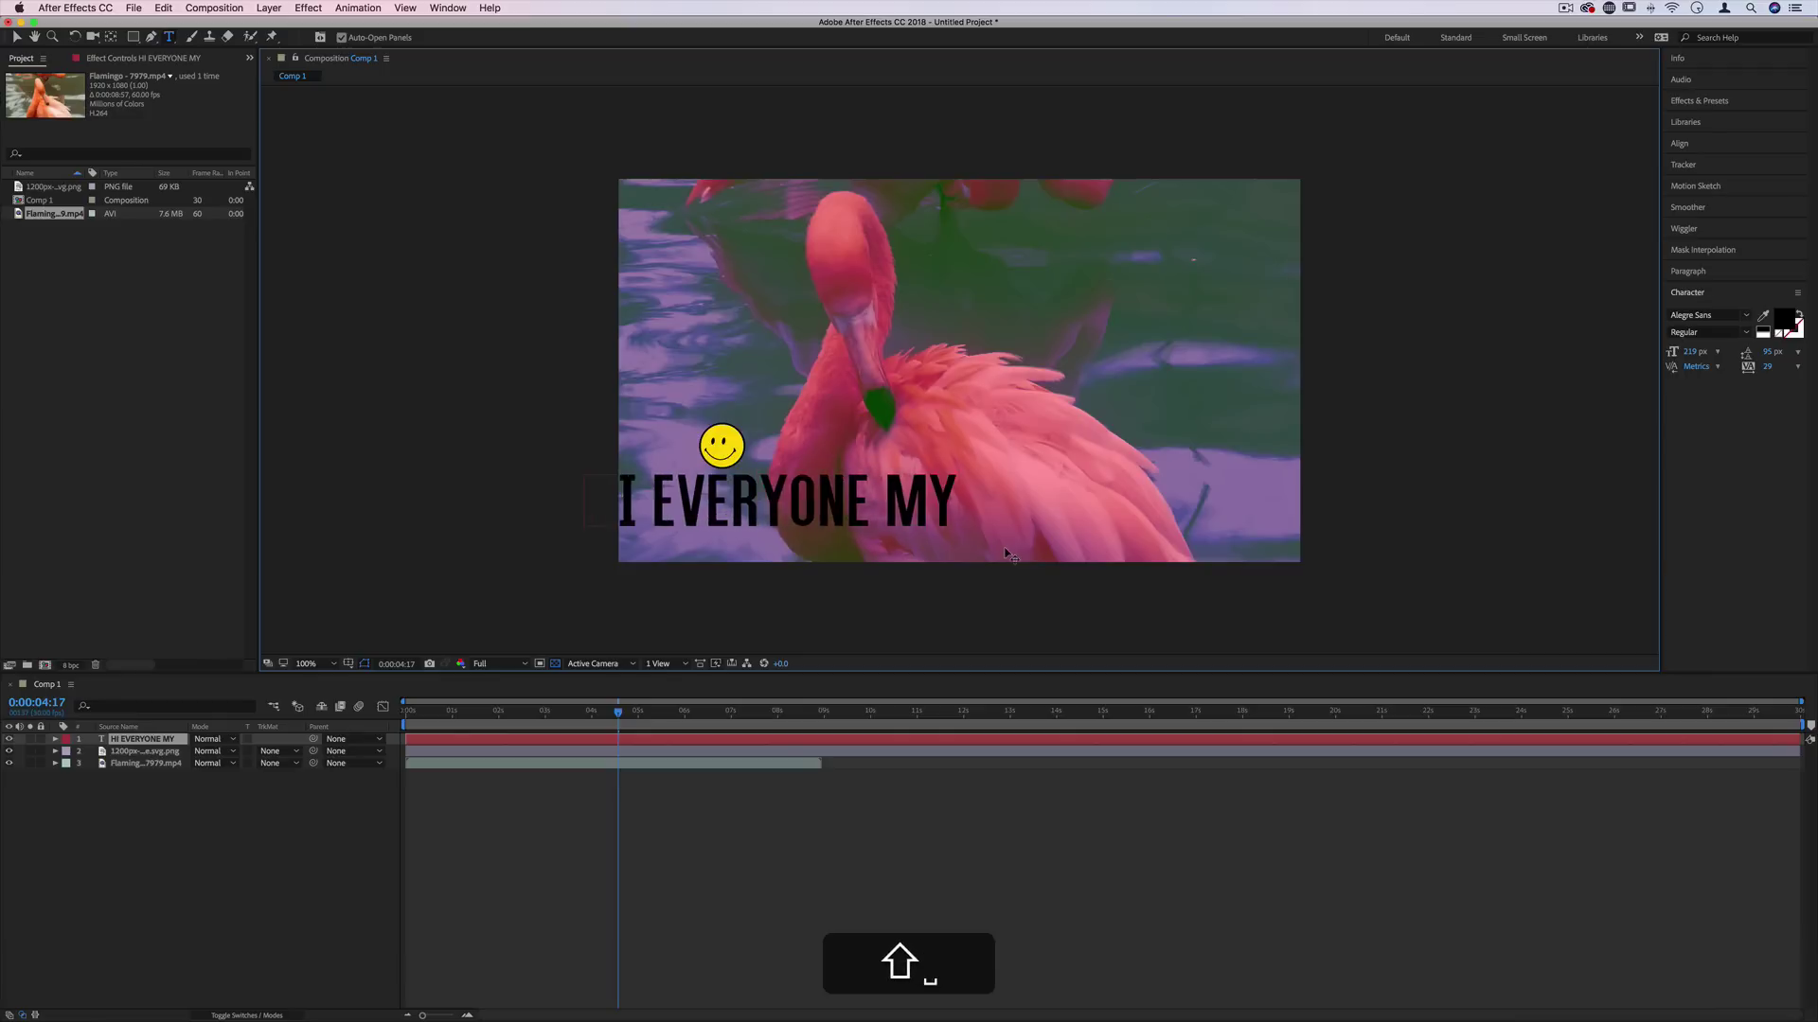
text( NAME IS)
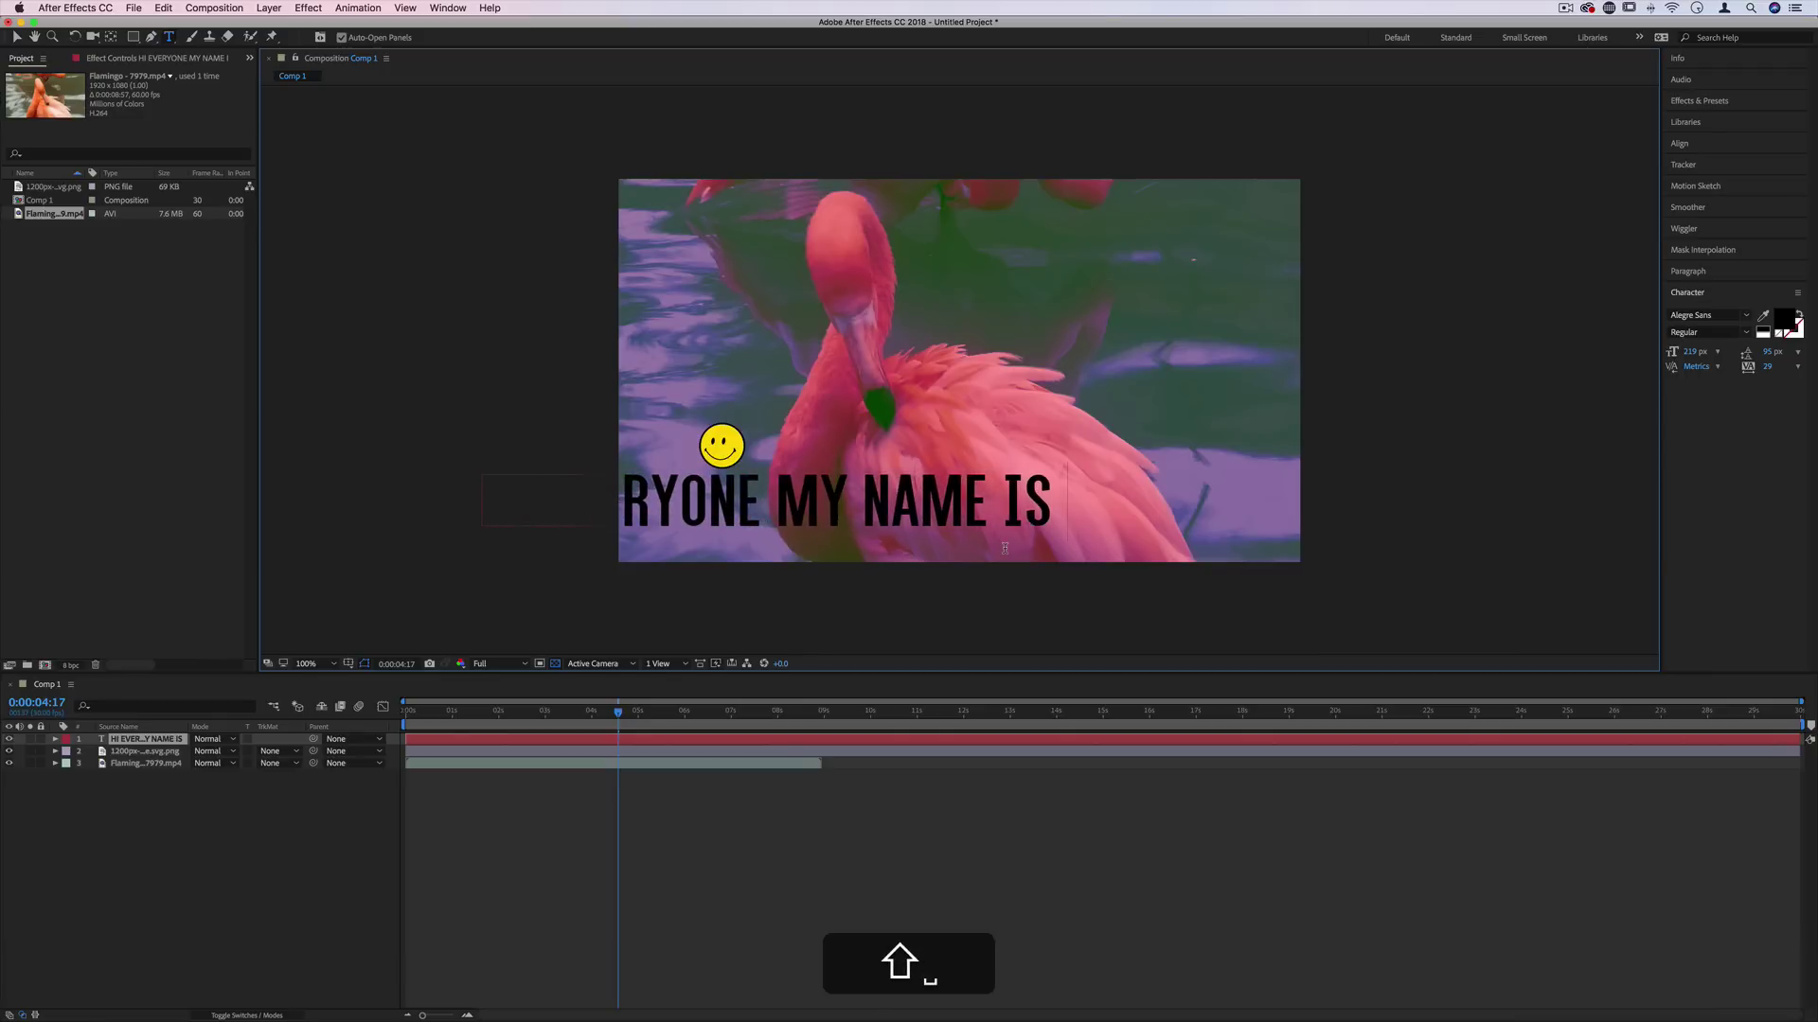
text( JUSTIN ODISHO)
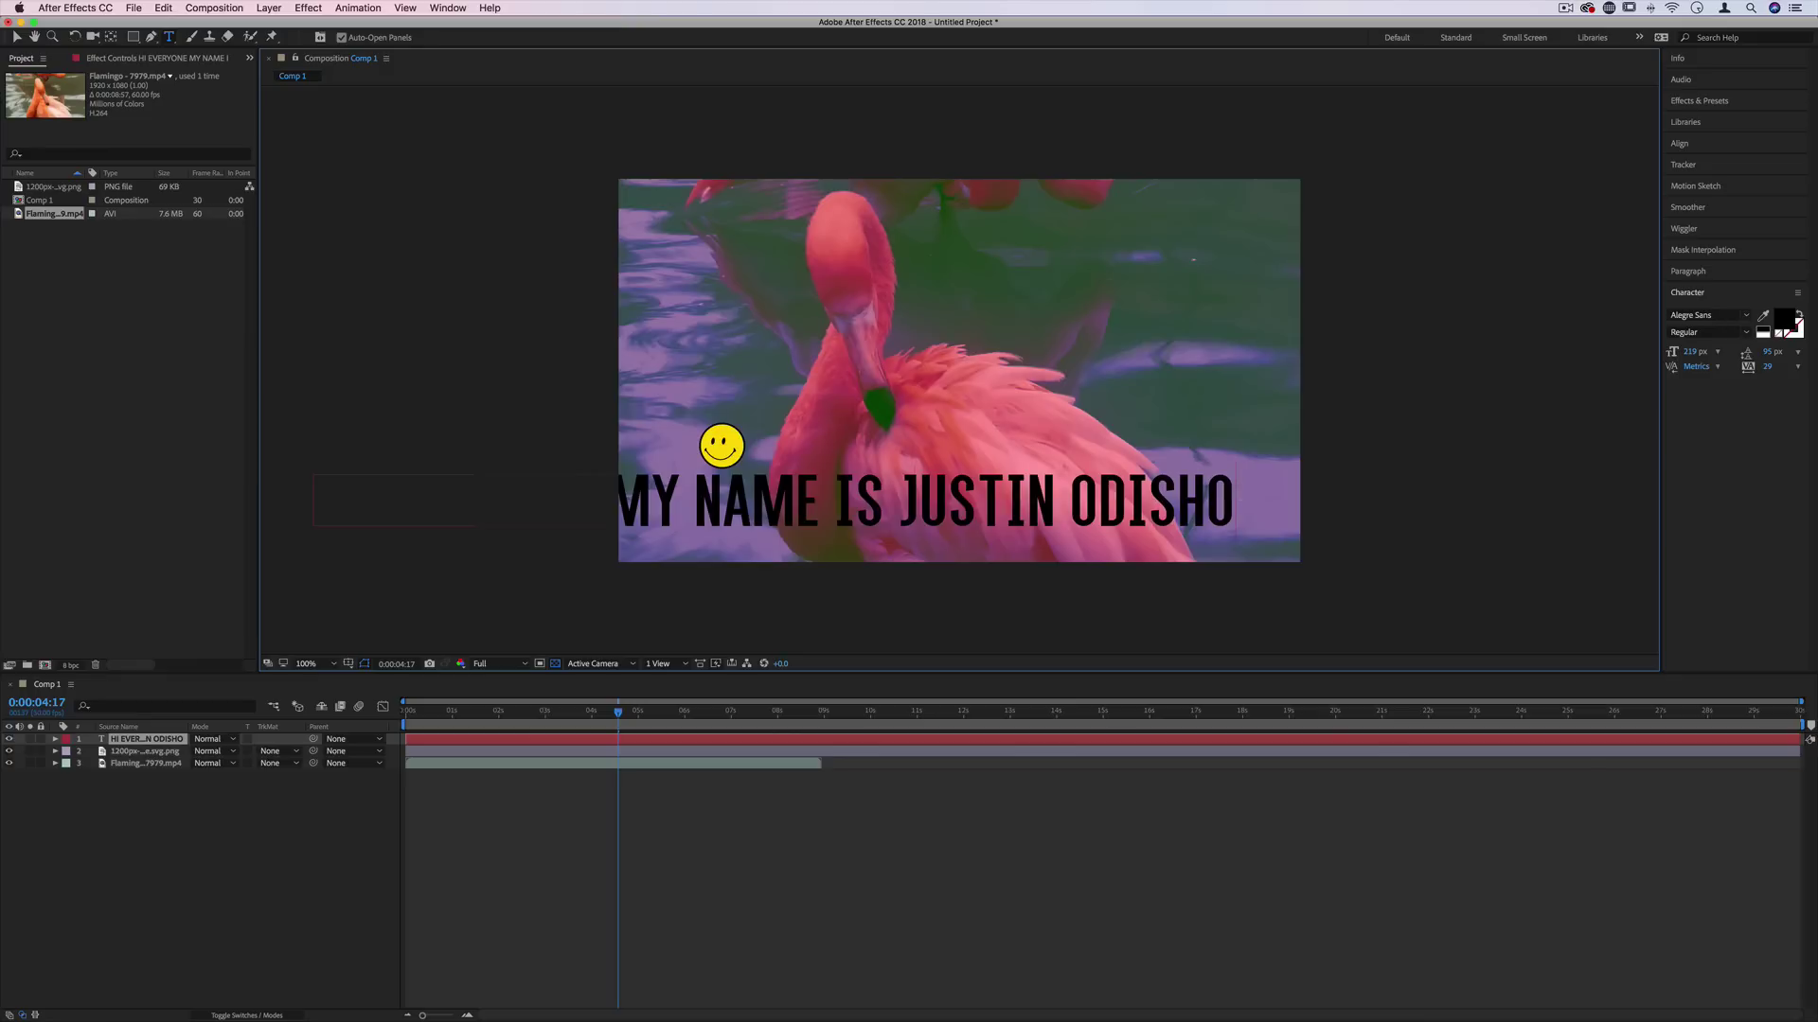
Shrink the lyric text to about 128 px and centre it near the frame's bottom.
drag(1237, 502, 262, 485)
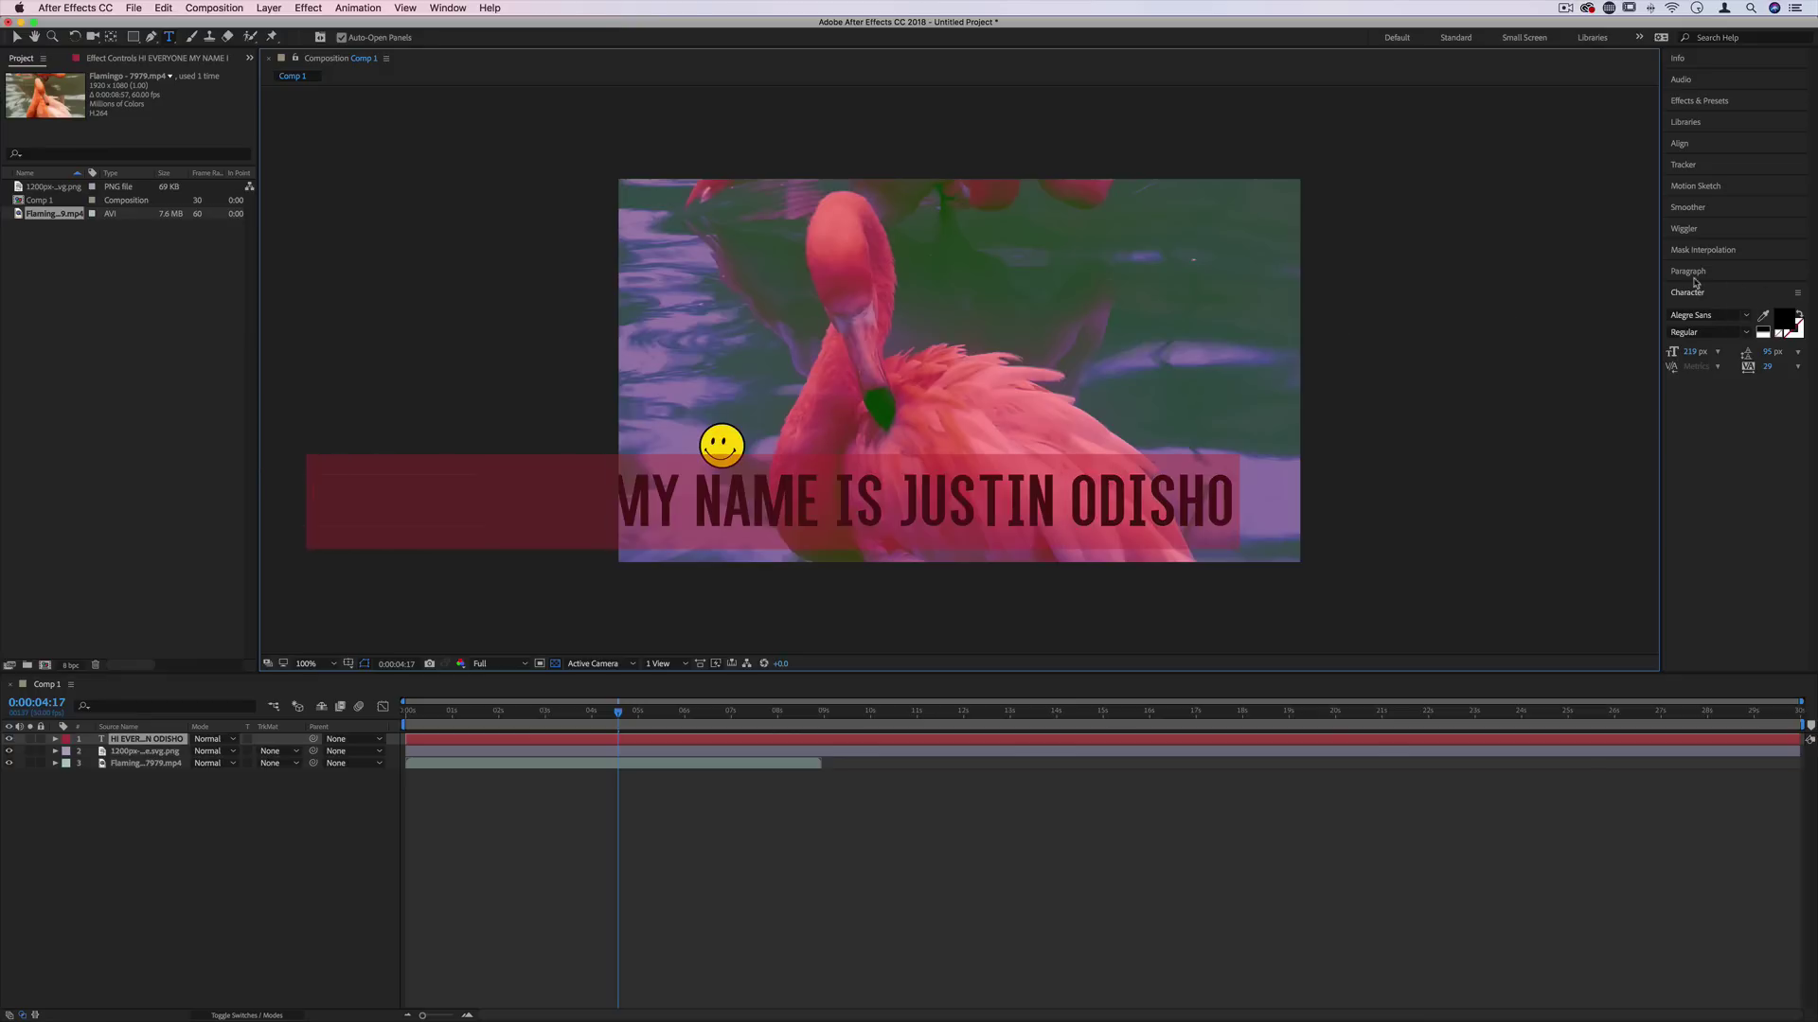
drag(1689, 351, 1625, 354)
drag(1068, 531, 1281, 545)
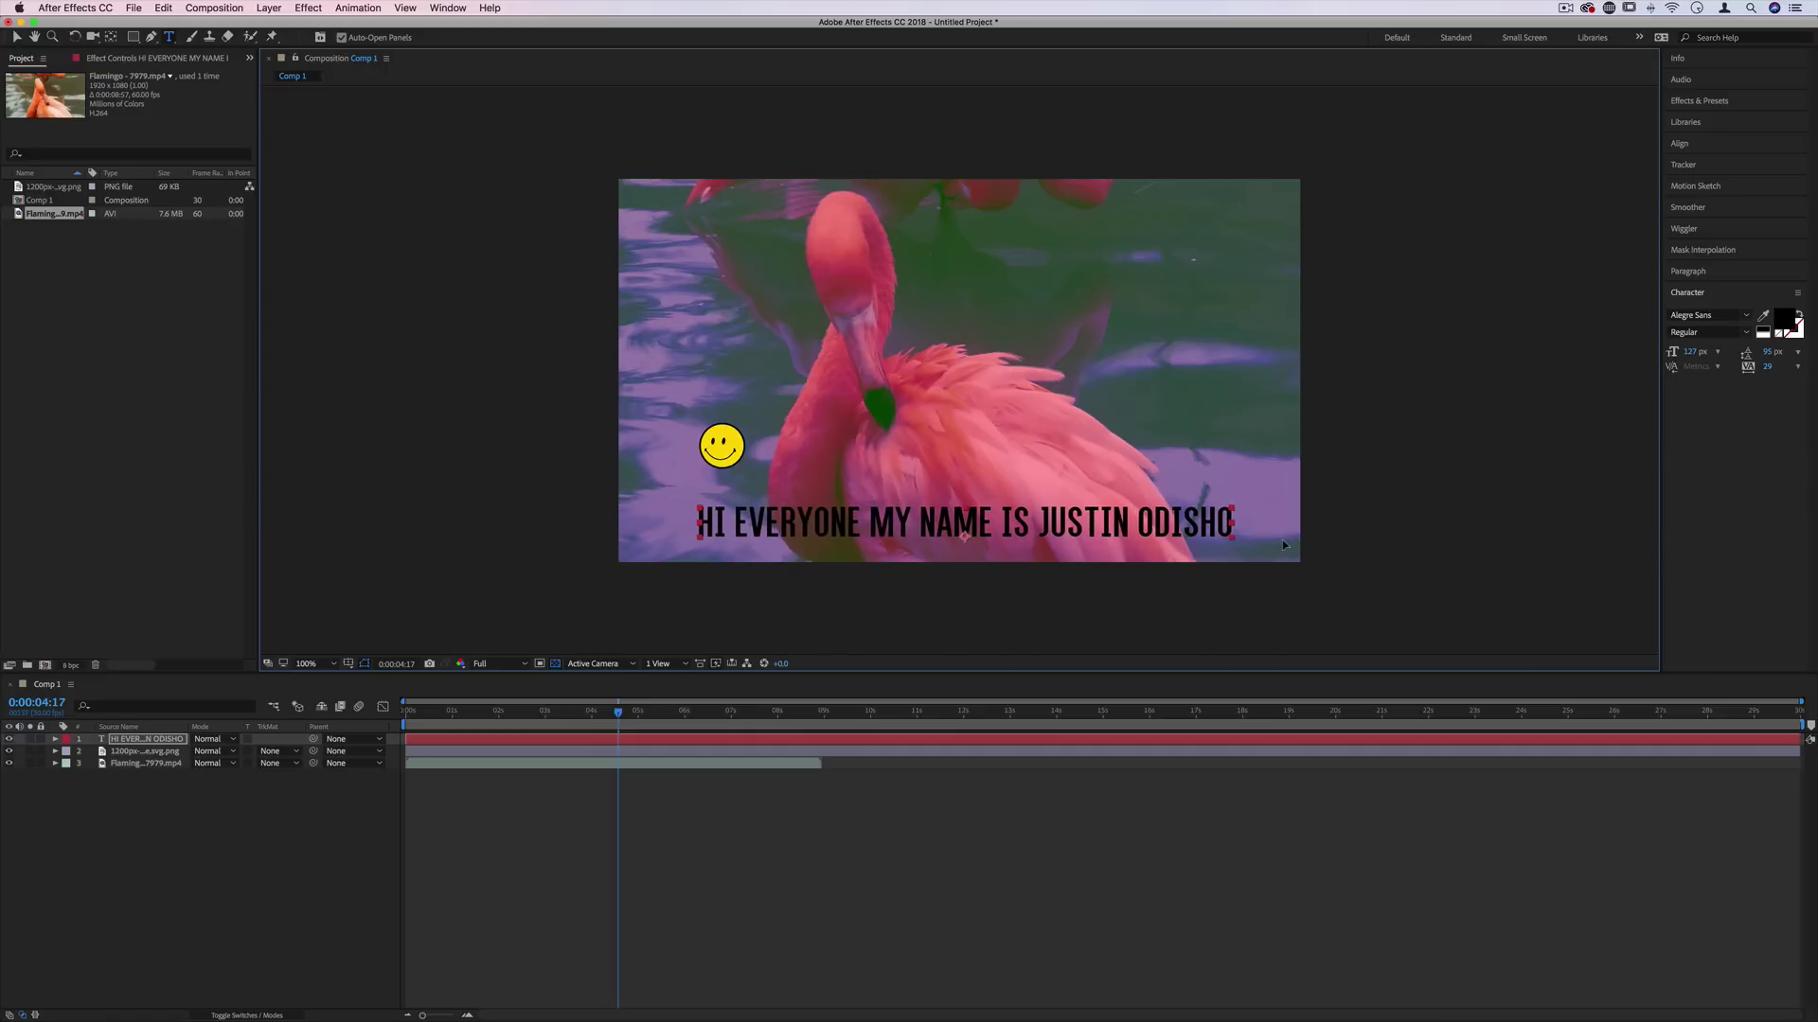
click(195, 808)
Move the smiley layer above the text layer, expand its Transform, and return to 0:00:00:00.
click(169, 752)
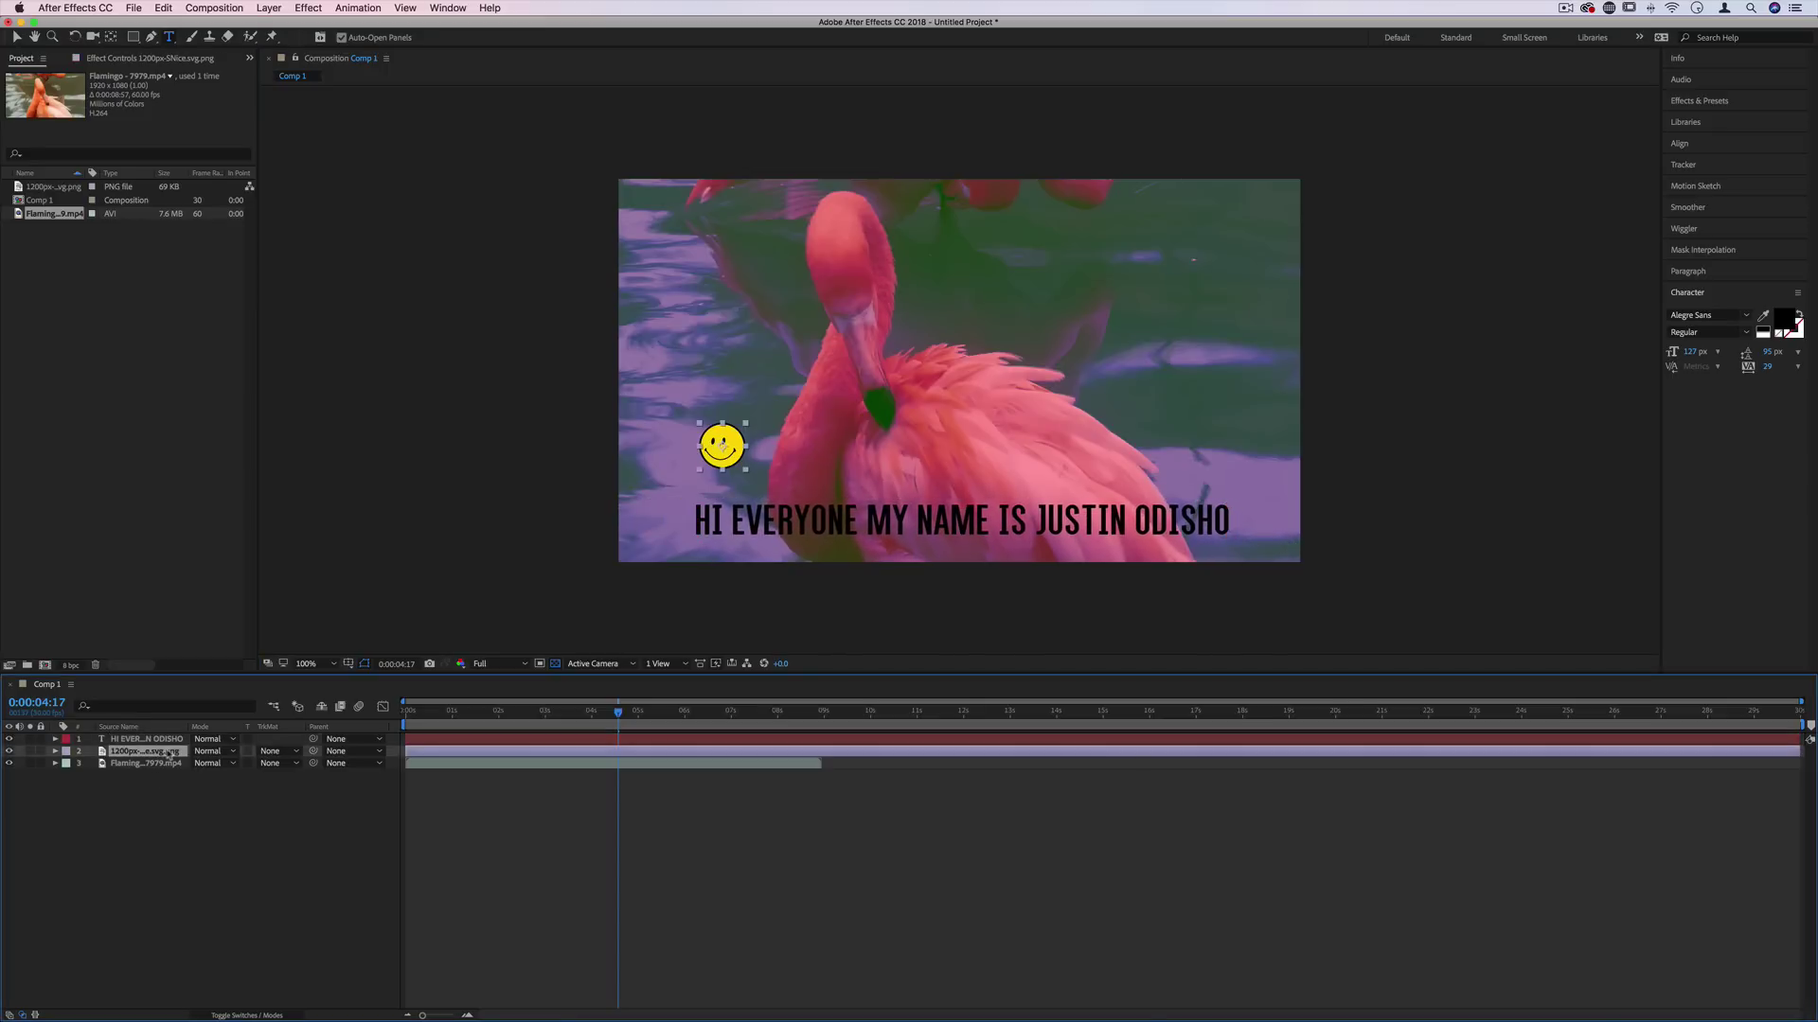
drag(164, 754, 163, 740)
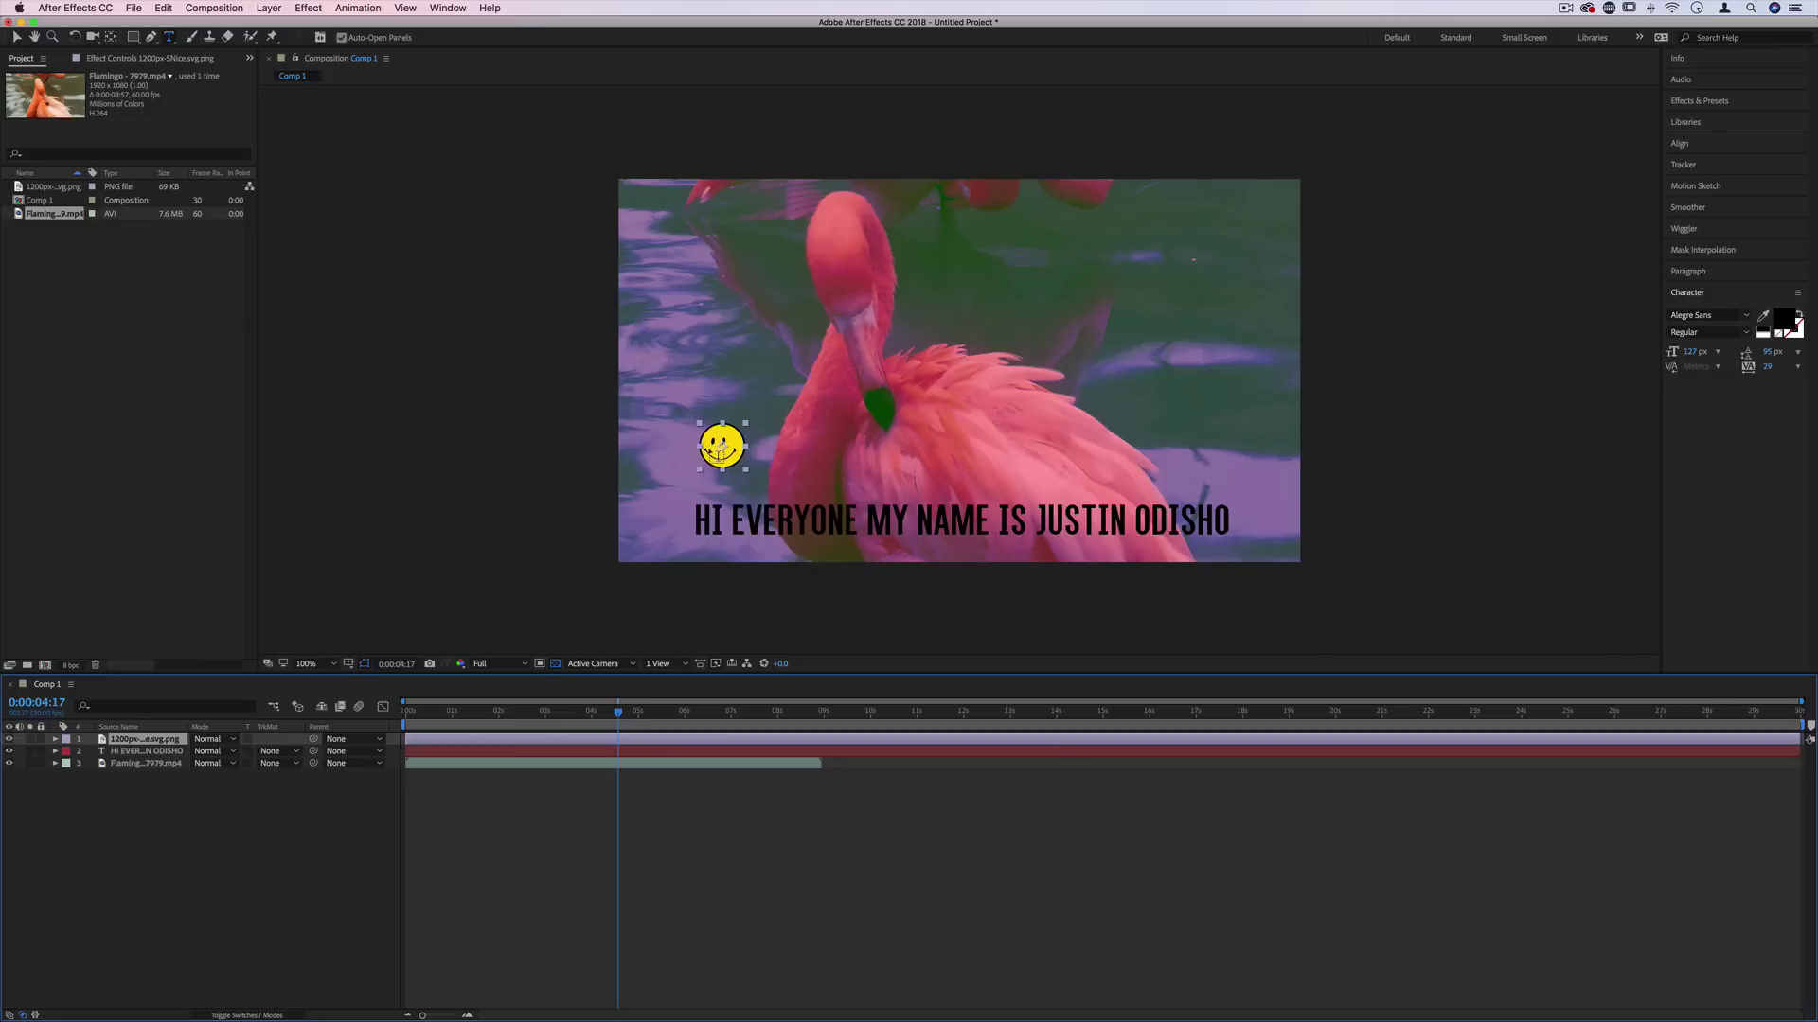
key(v)
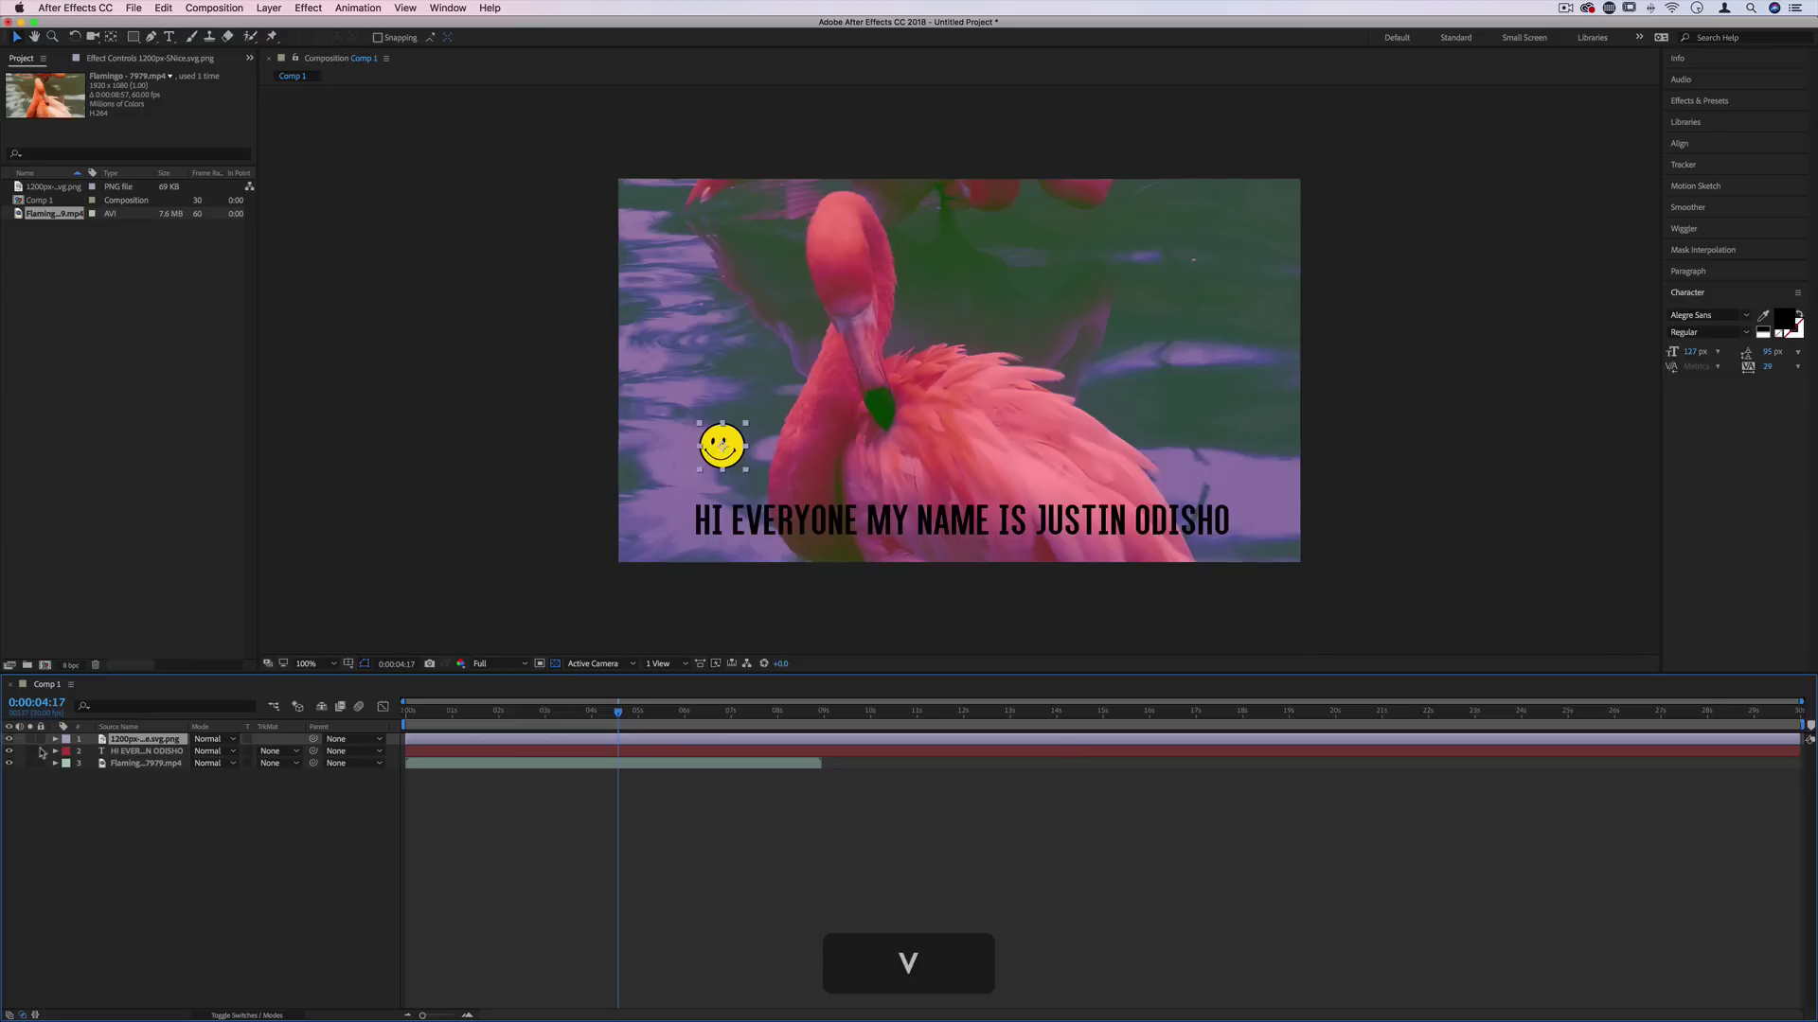
click(55, 739)
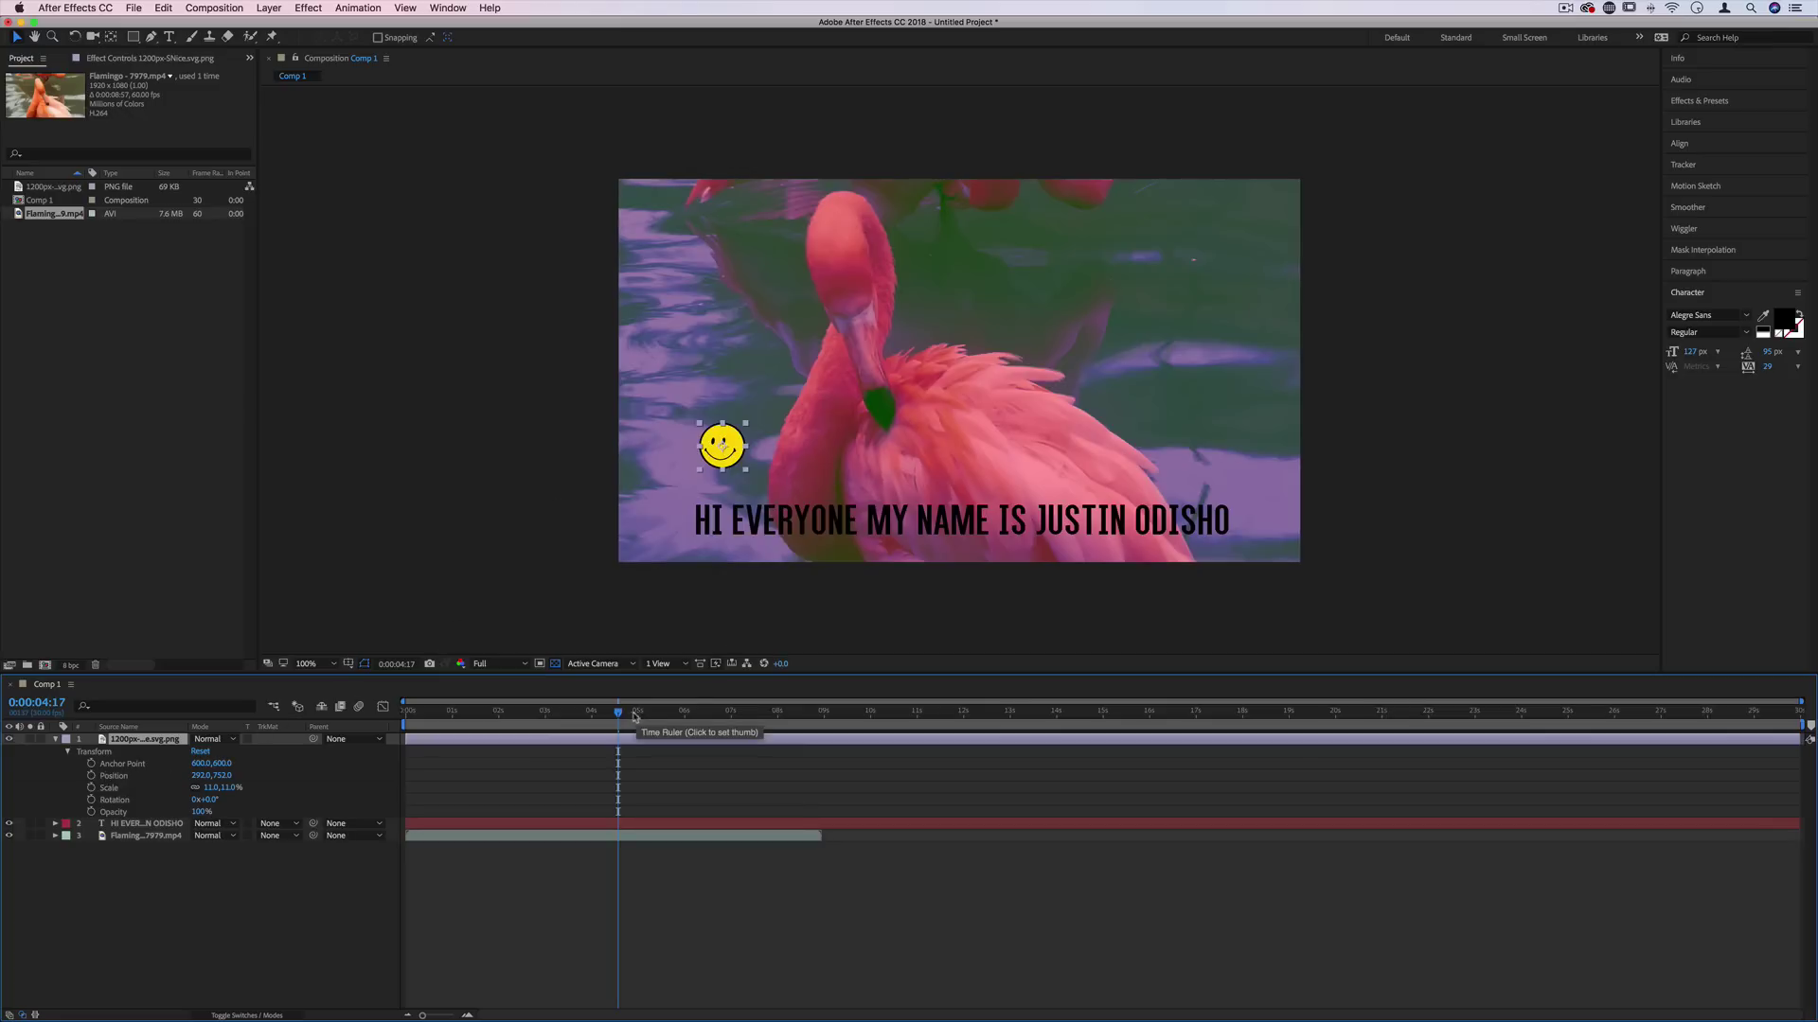
drag(605, 716, 346, 716)
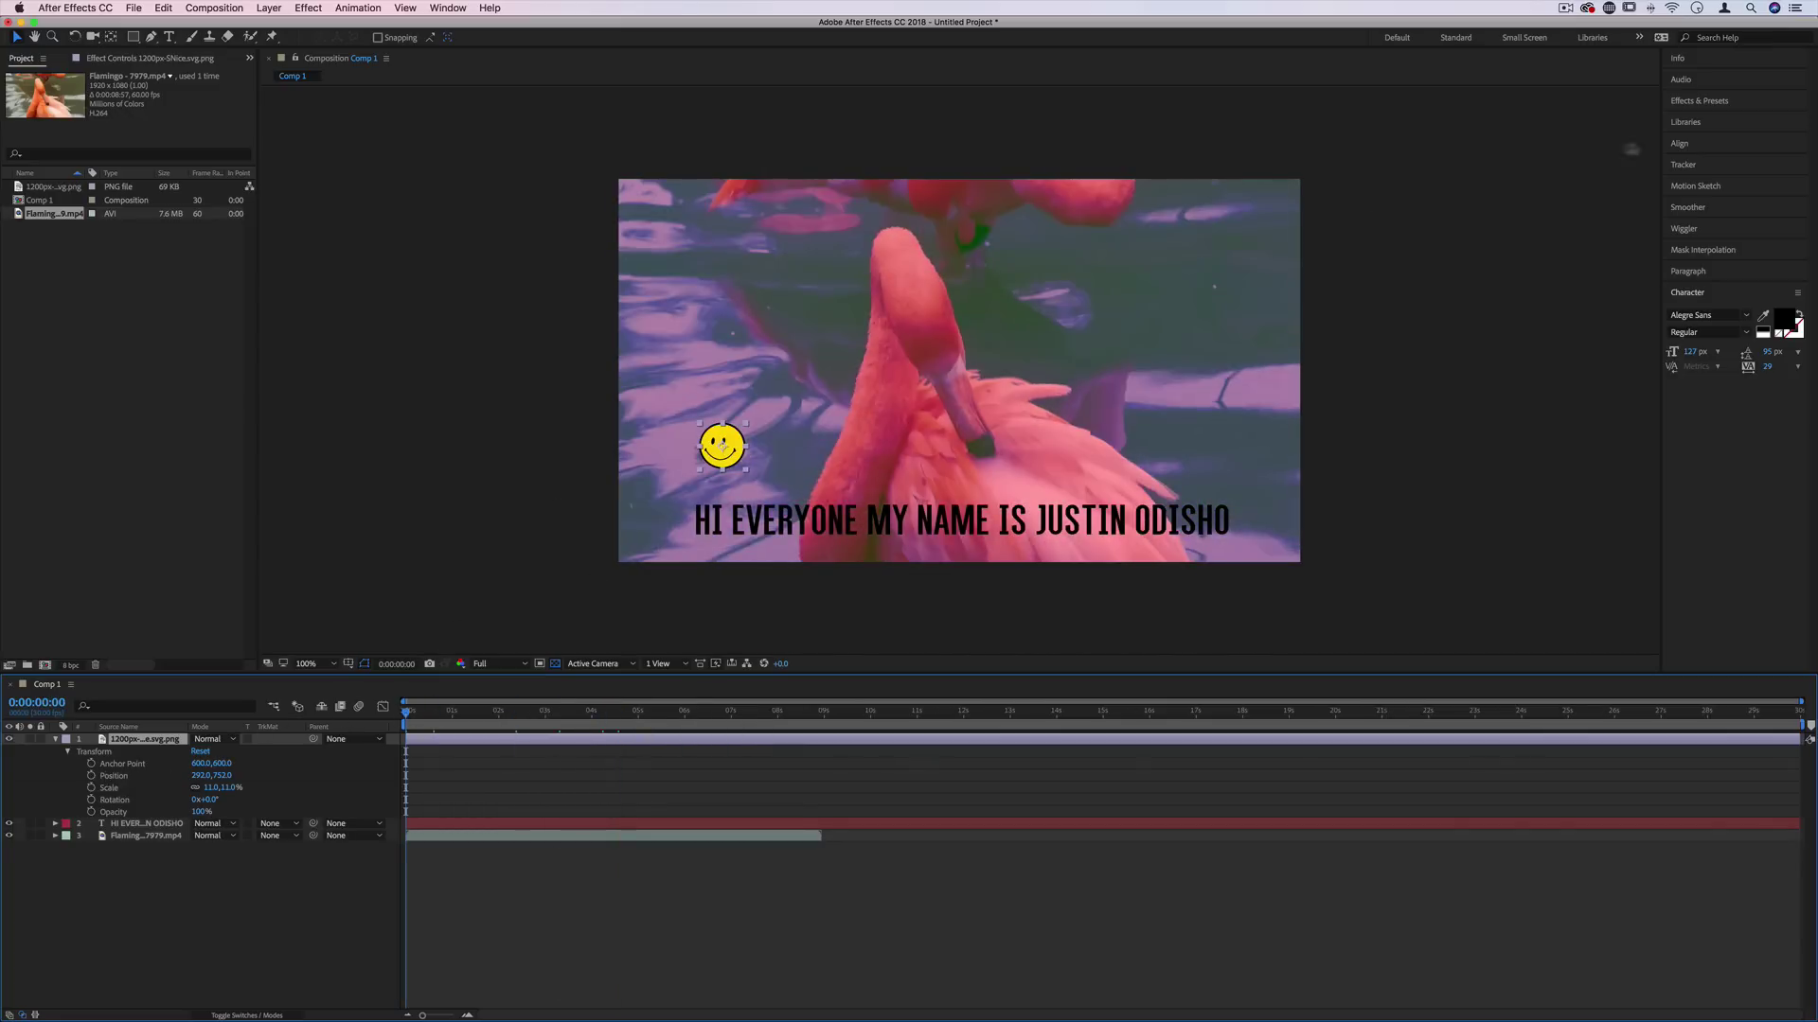
Record the smiley's bounce over the lyric words from left to right with Motion Sketch.
click(1697, 186)
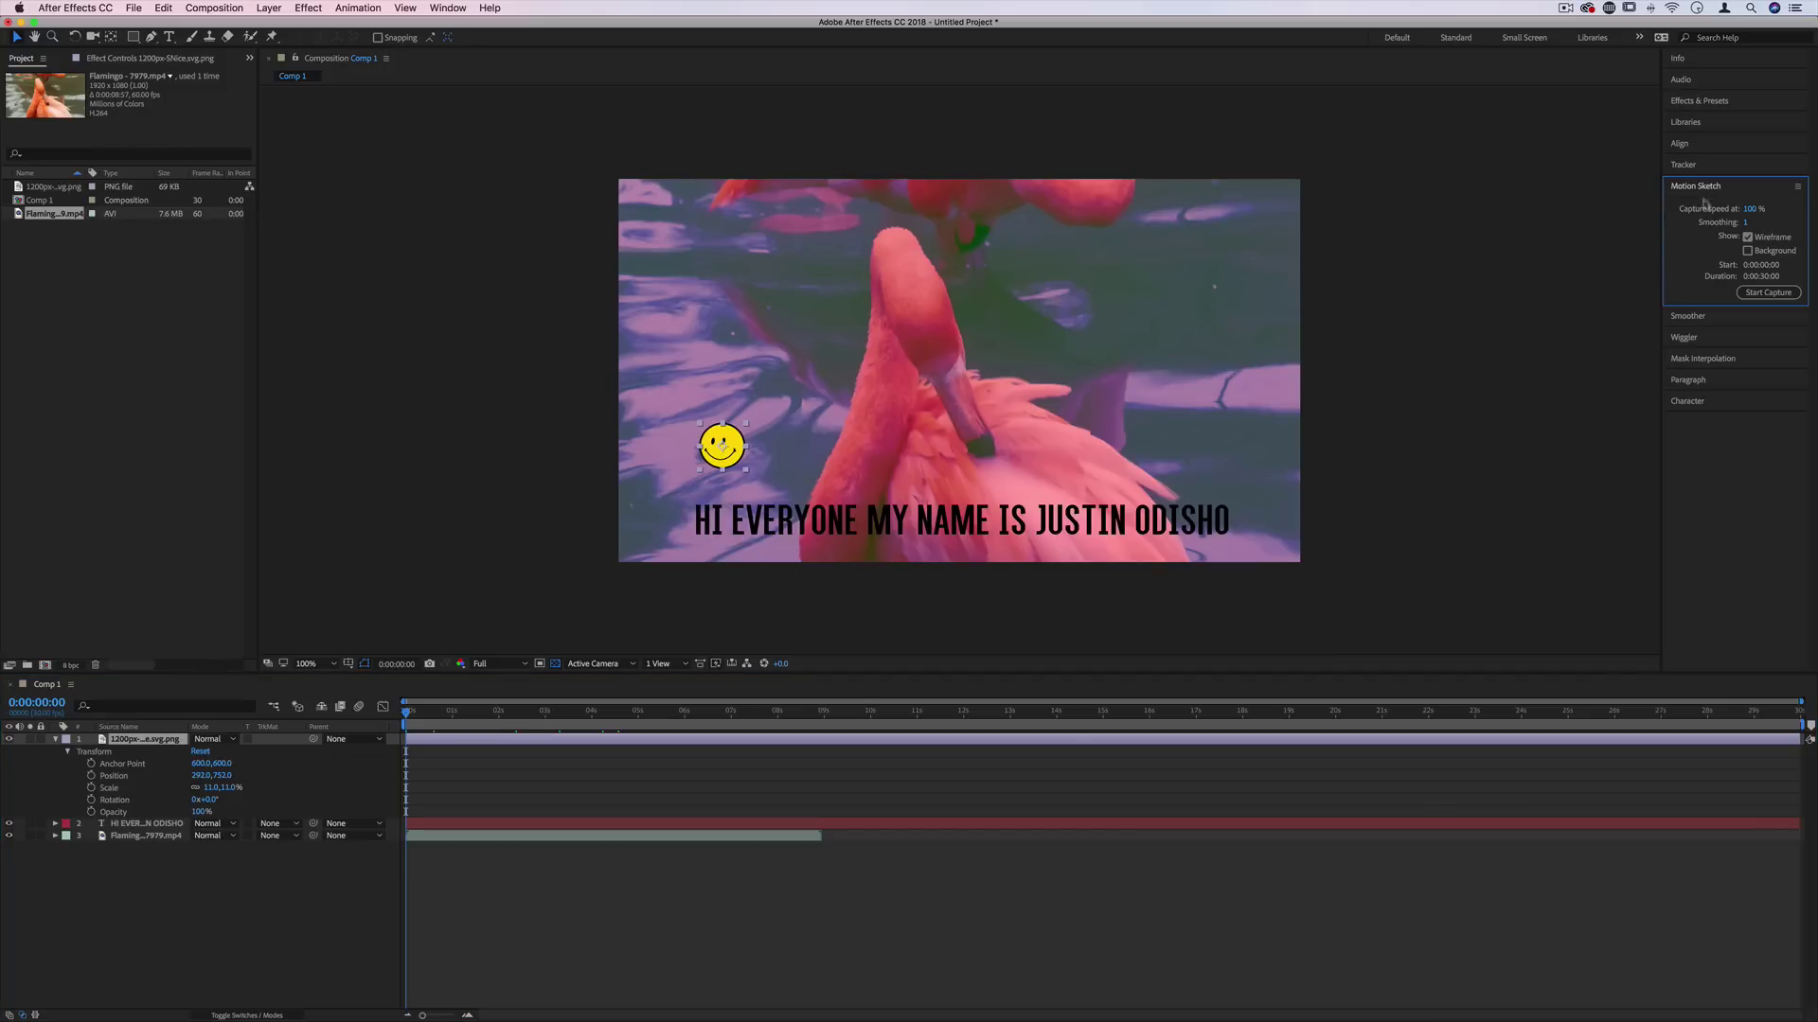
click(1767, 293)
drag(721, 445, 577, 445)
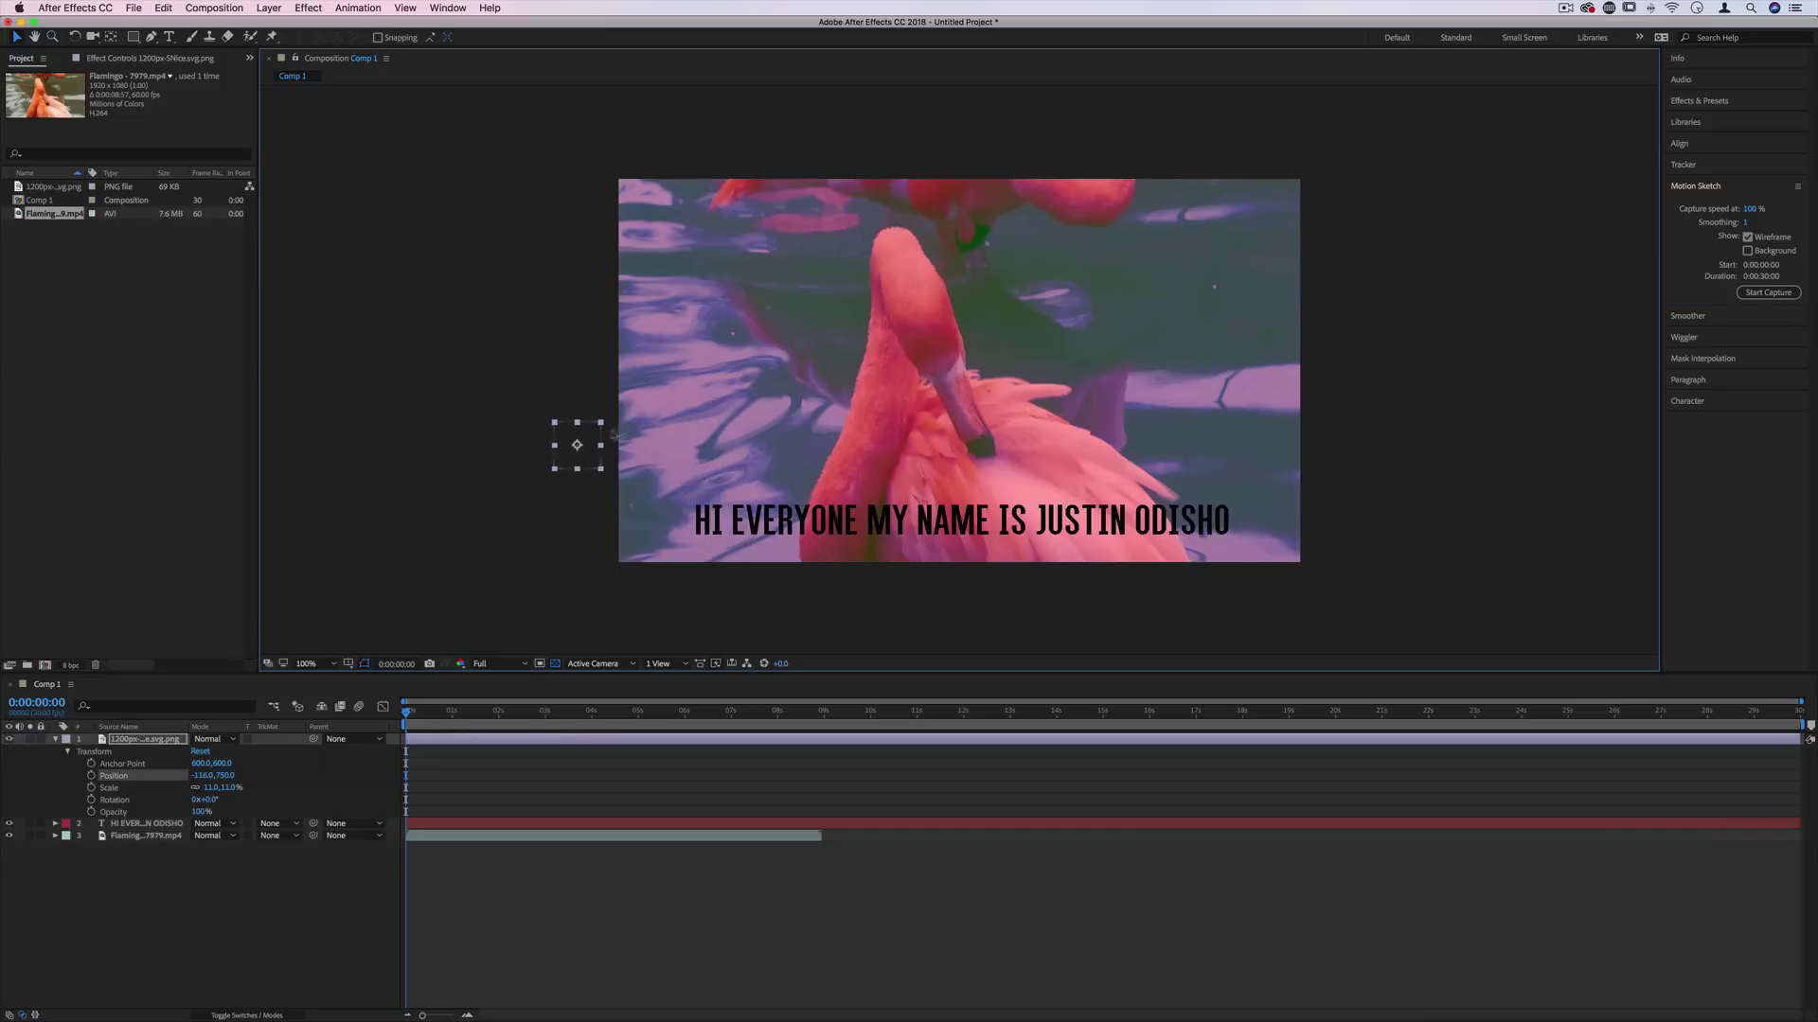
click(1767, 292)
mouse_move(588, 434)
mouse_down()
mouse_move(664, 412)
mouse_move(711, 481)
mouse_move(755, 457)
mouse_move(782, 479)
mouse_move(857, 458)
mouse_move(985, 469)
mouse_move(1036, 448)
mouse_move(1057, 470)
mouse_move(1083, 447)
mouse_move(1103, 463)
mouse_move(1174, 447)
mouse_move(1216, 469)
mouse_move(1229, 443)
mouse_move(1282, 468)
mouse_move(1397, 451)
mouse_up()
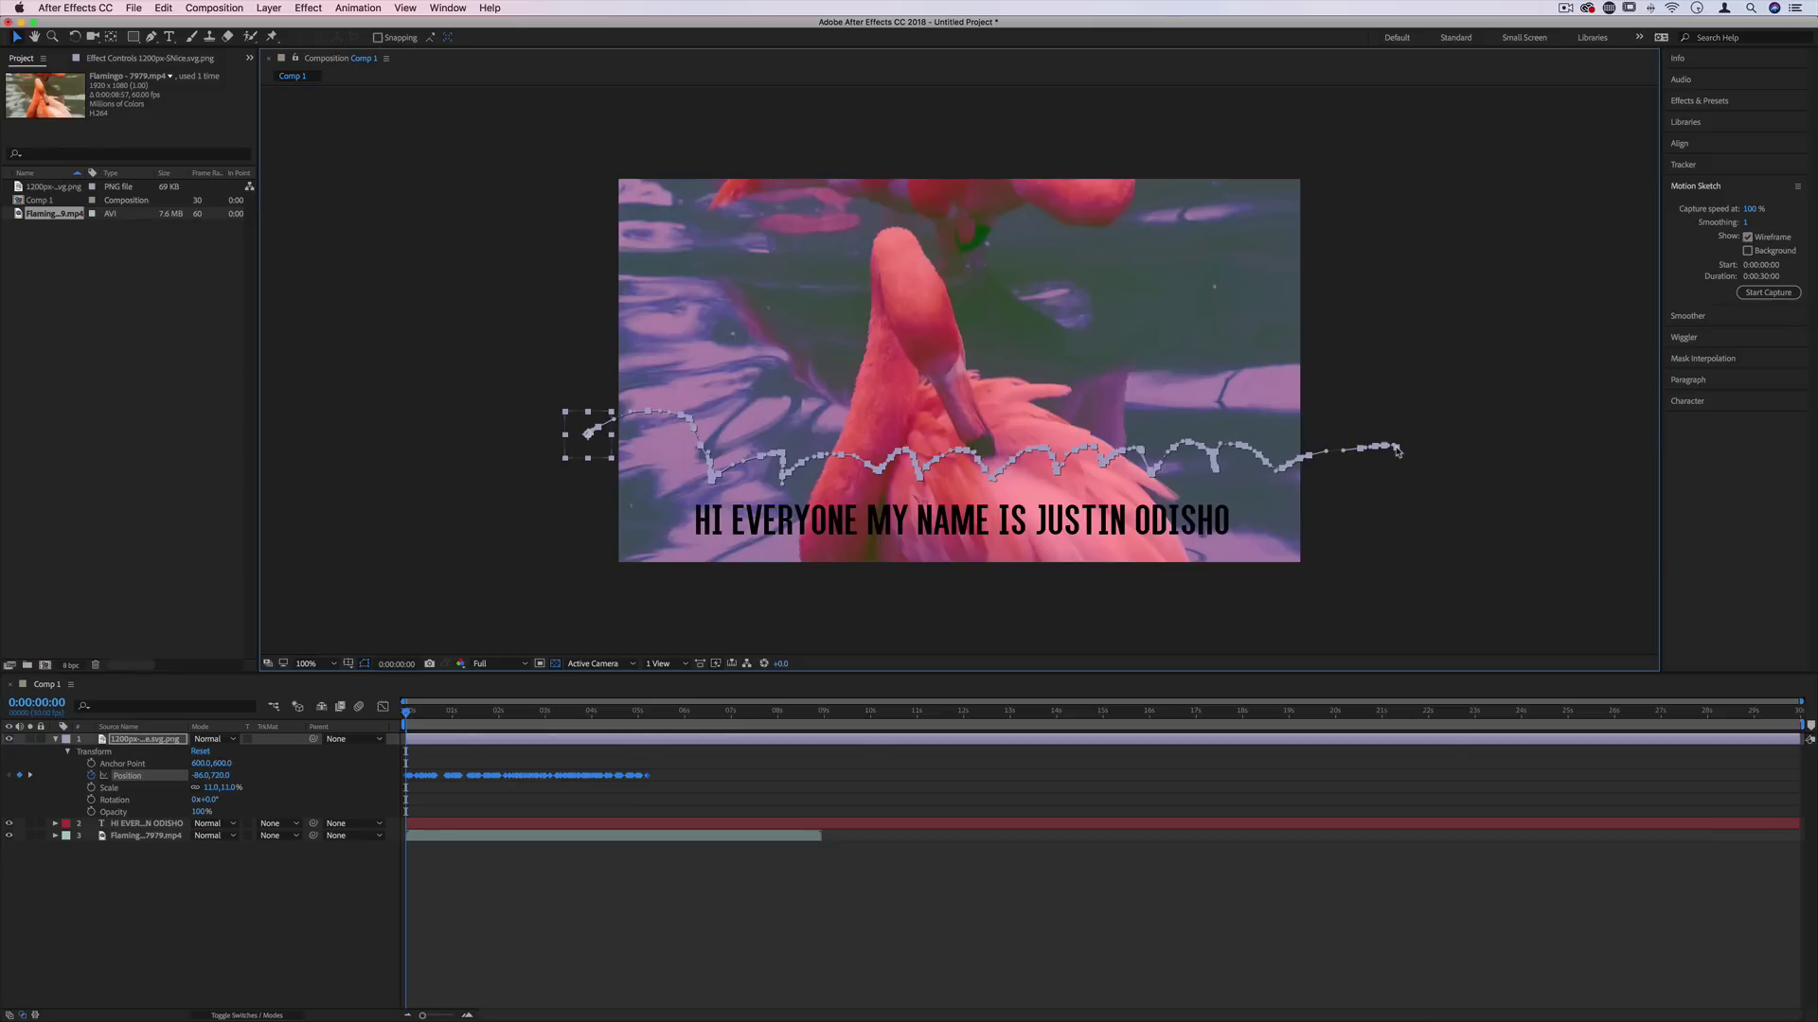
Preview the sketched bounce, check the path's end, and enable Background in Motion Sketch.
click(416, 715)
key(space)
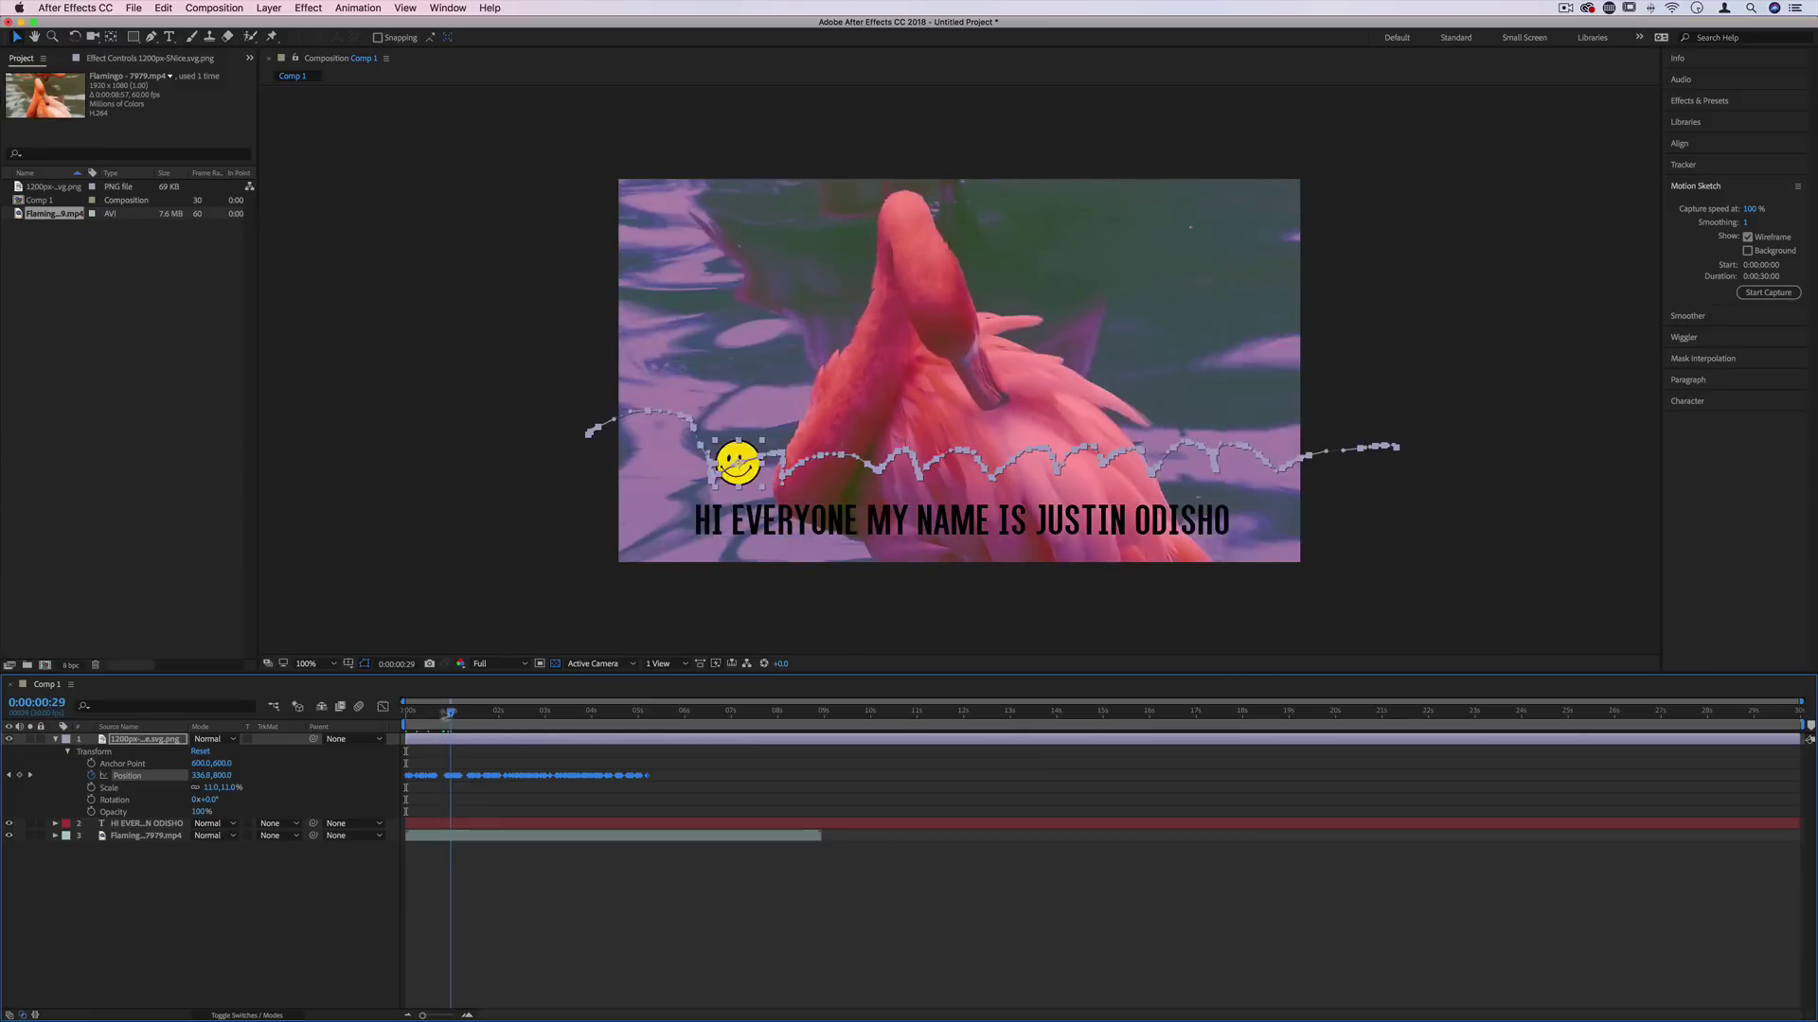
key(space)
key(space)
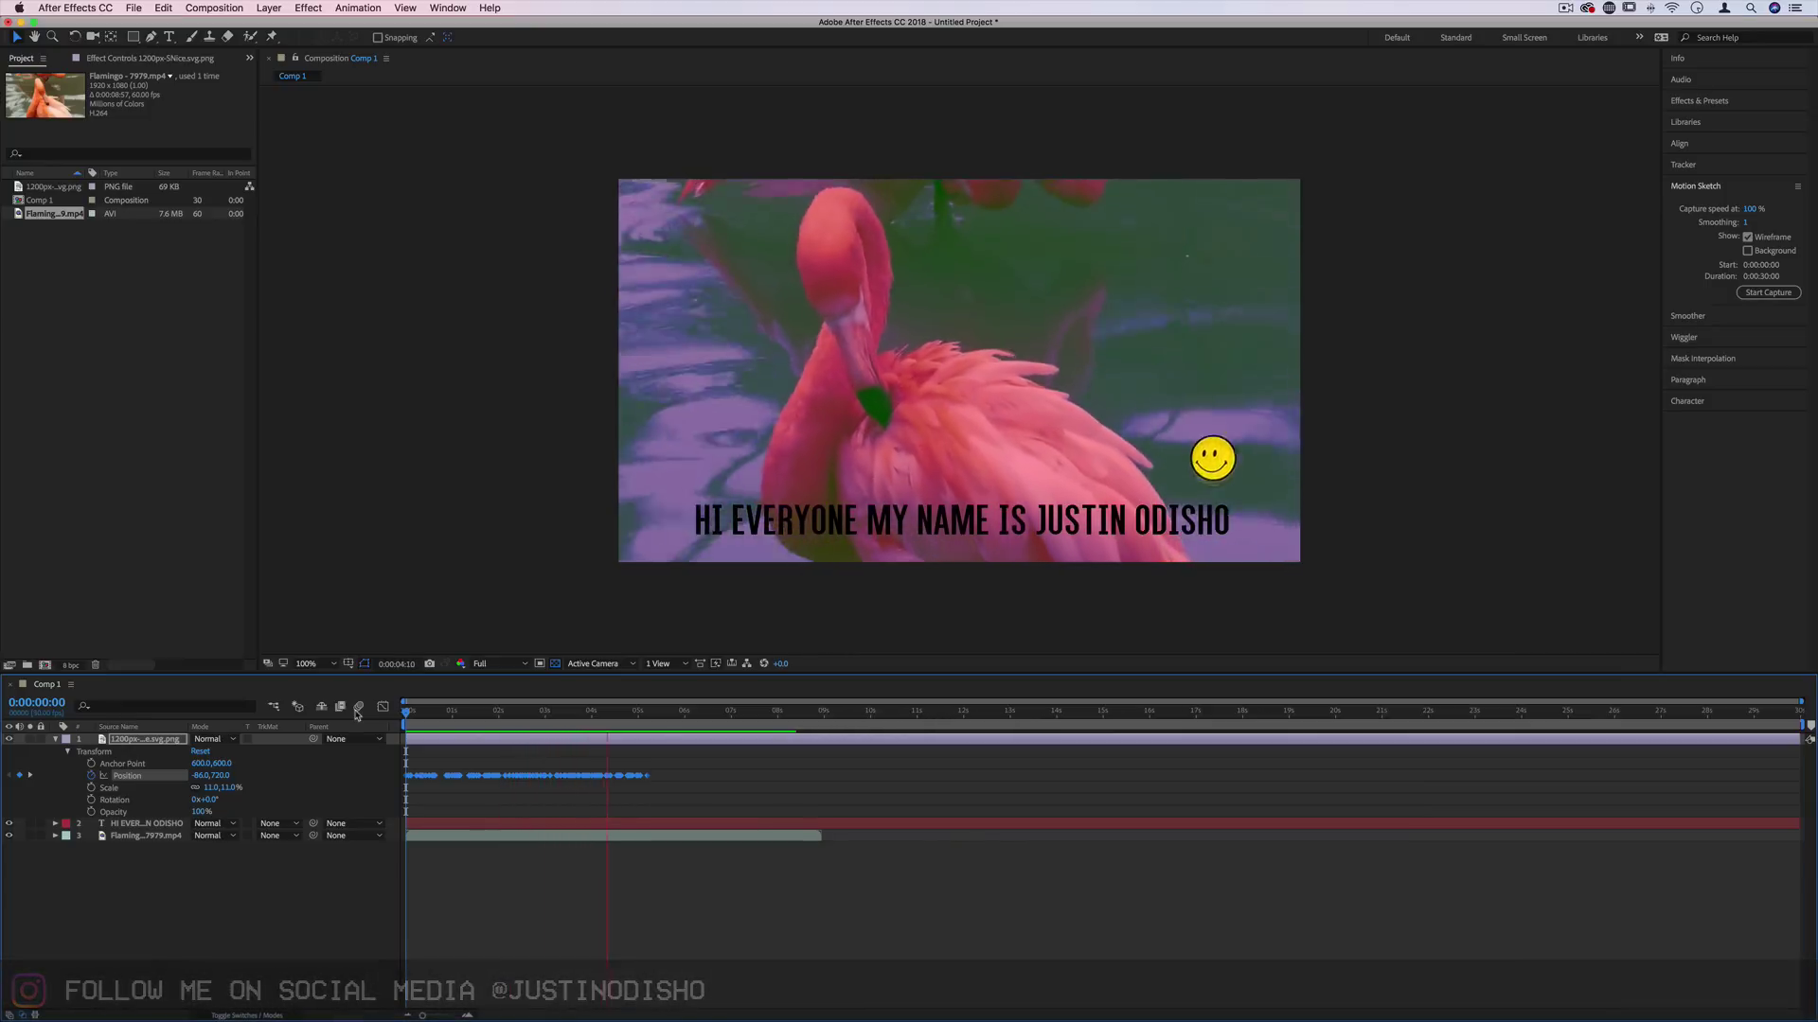
key(space)
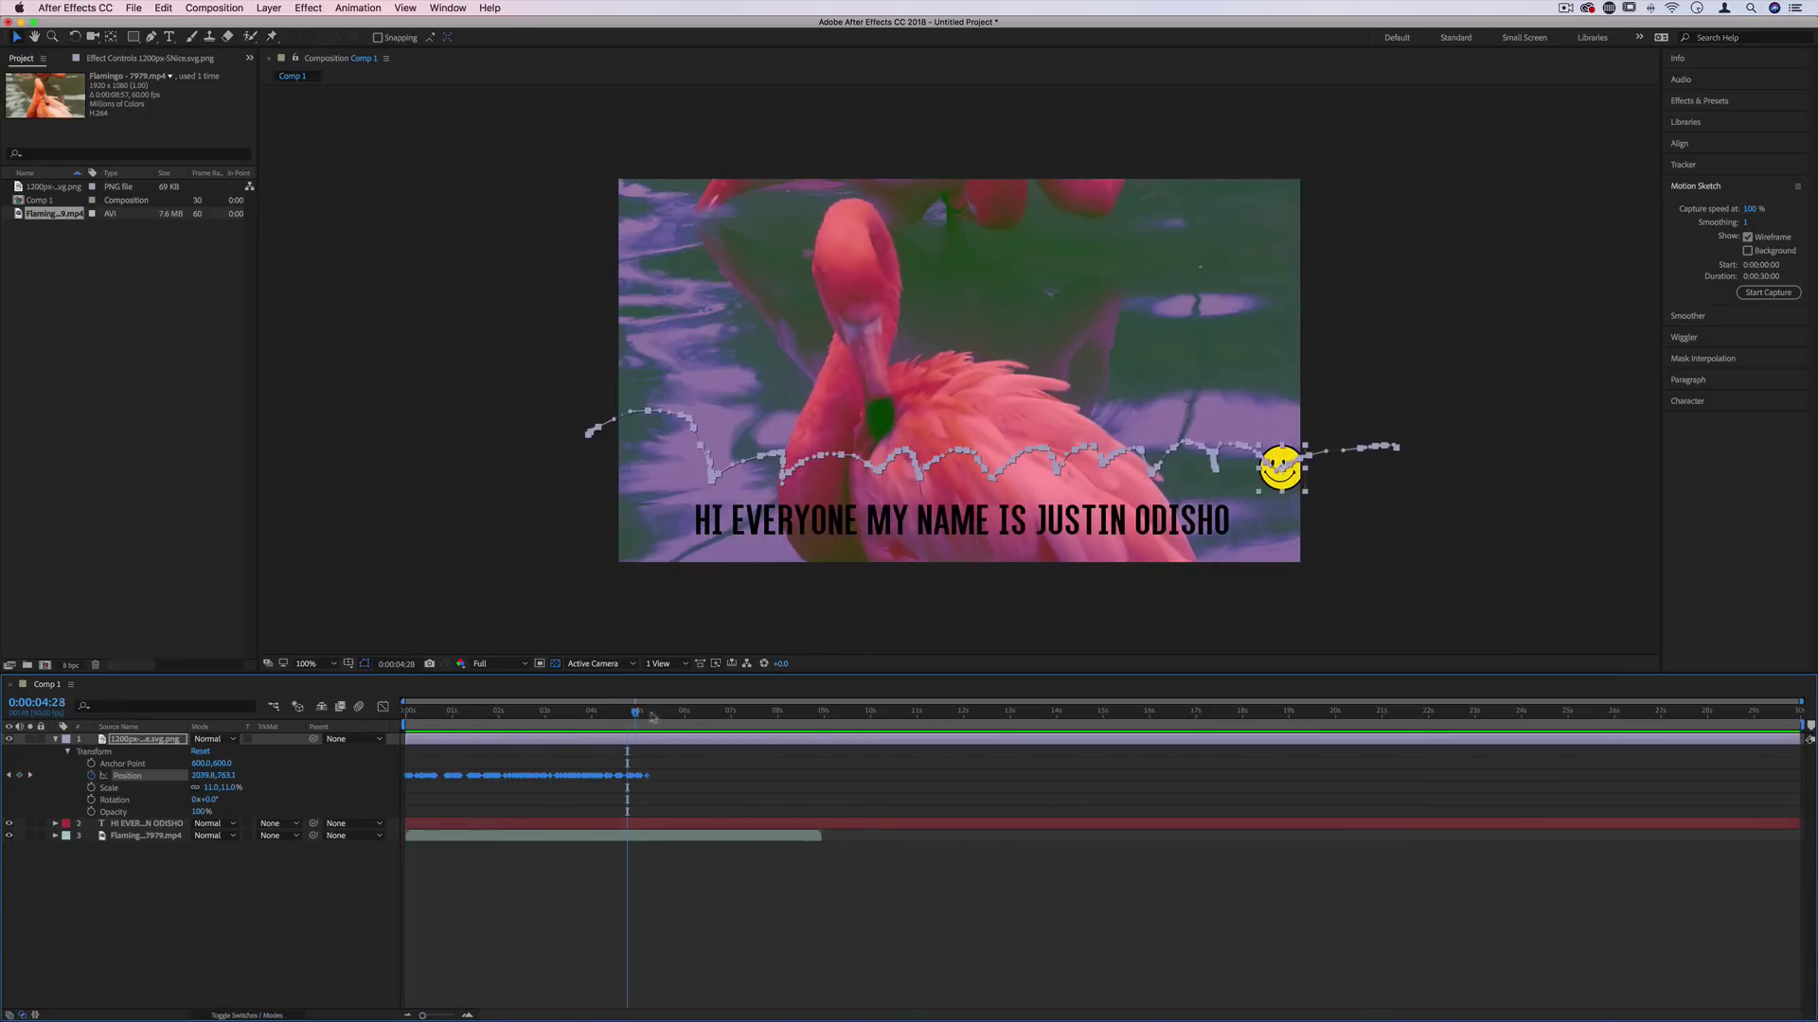
click(655, 714)
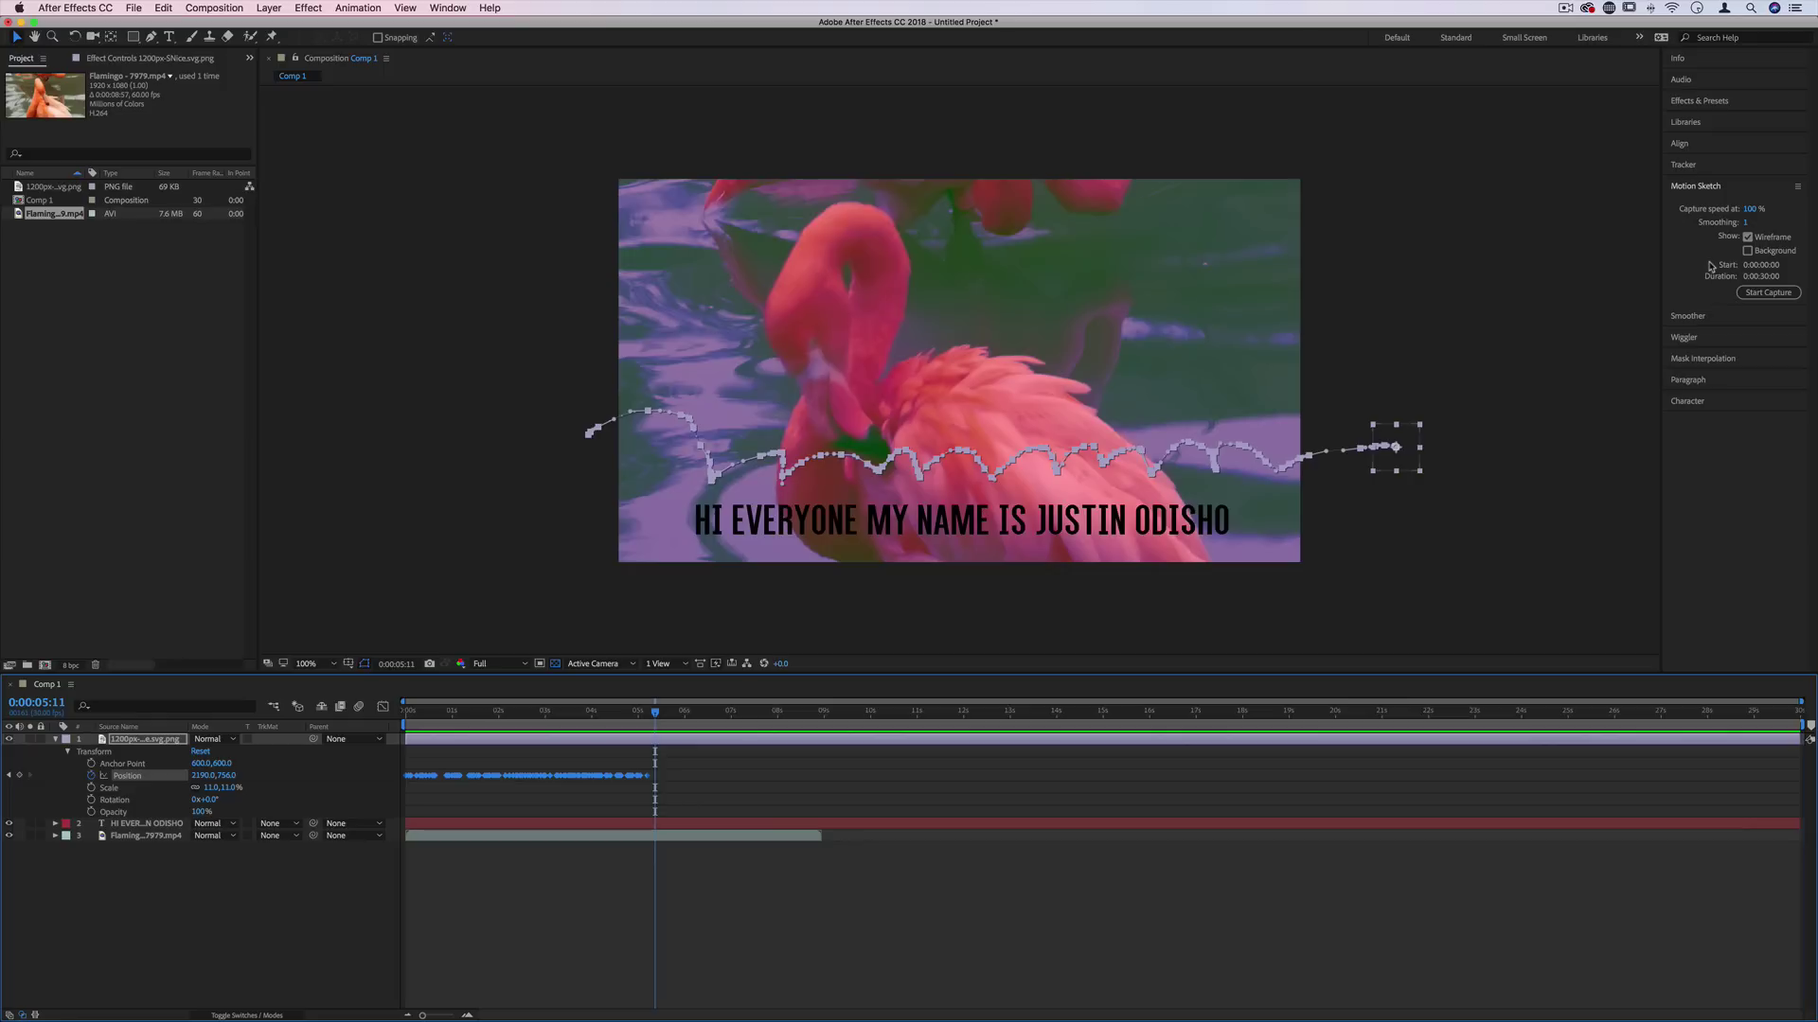
click(1752, 209)
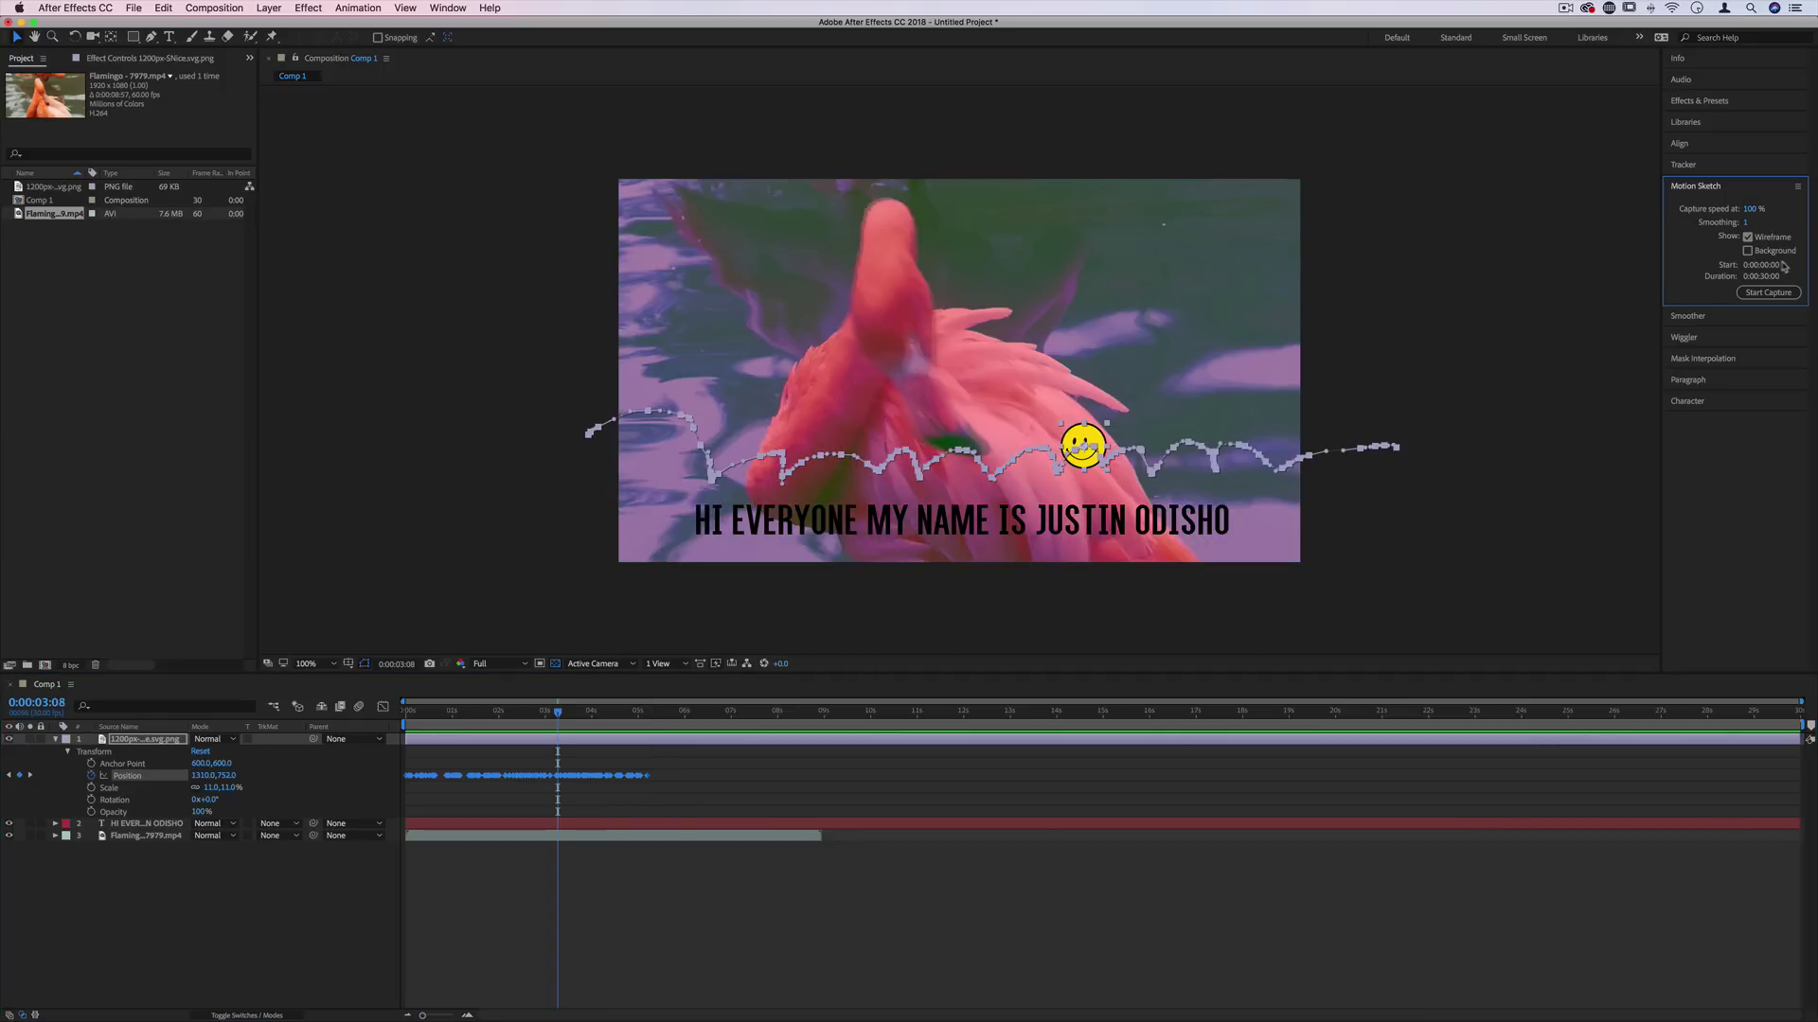
Delete the smiley's Position keyframes, move it off-frame left at the start, and begin capture.
click(127, 775)
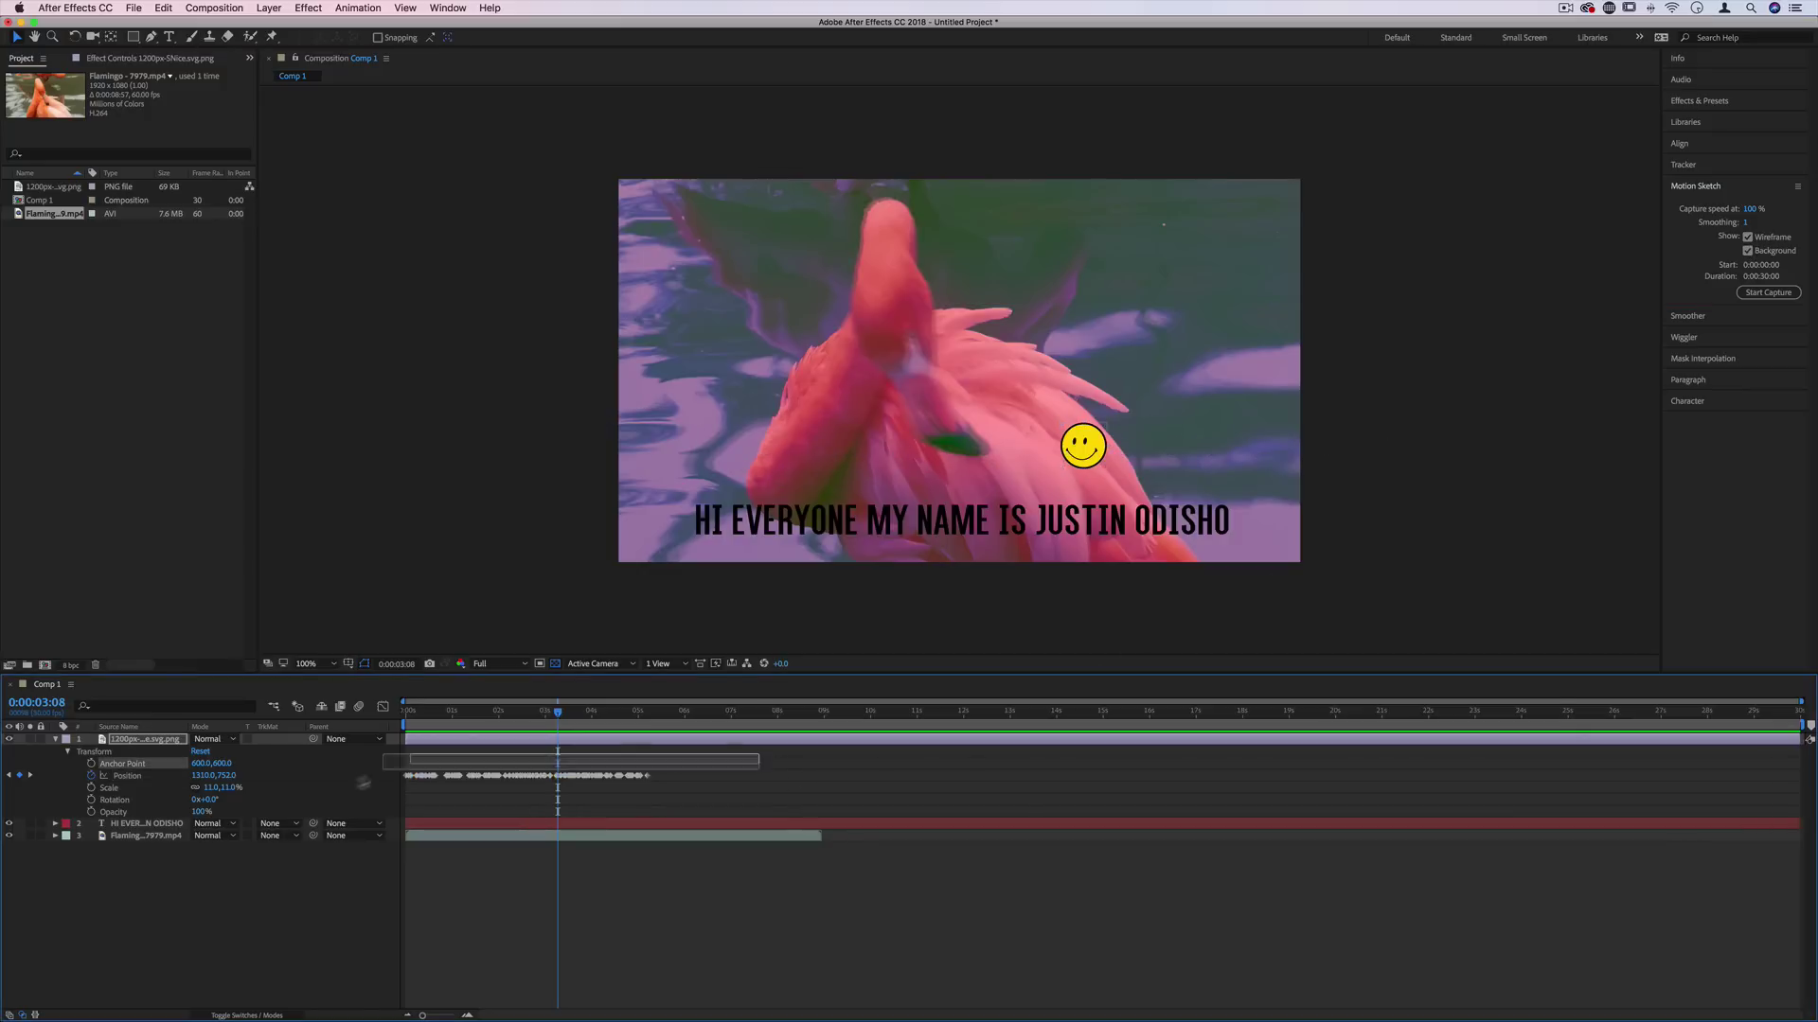
key(BackSpace)
key(Home)
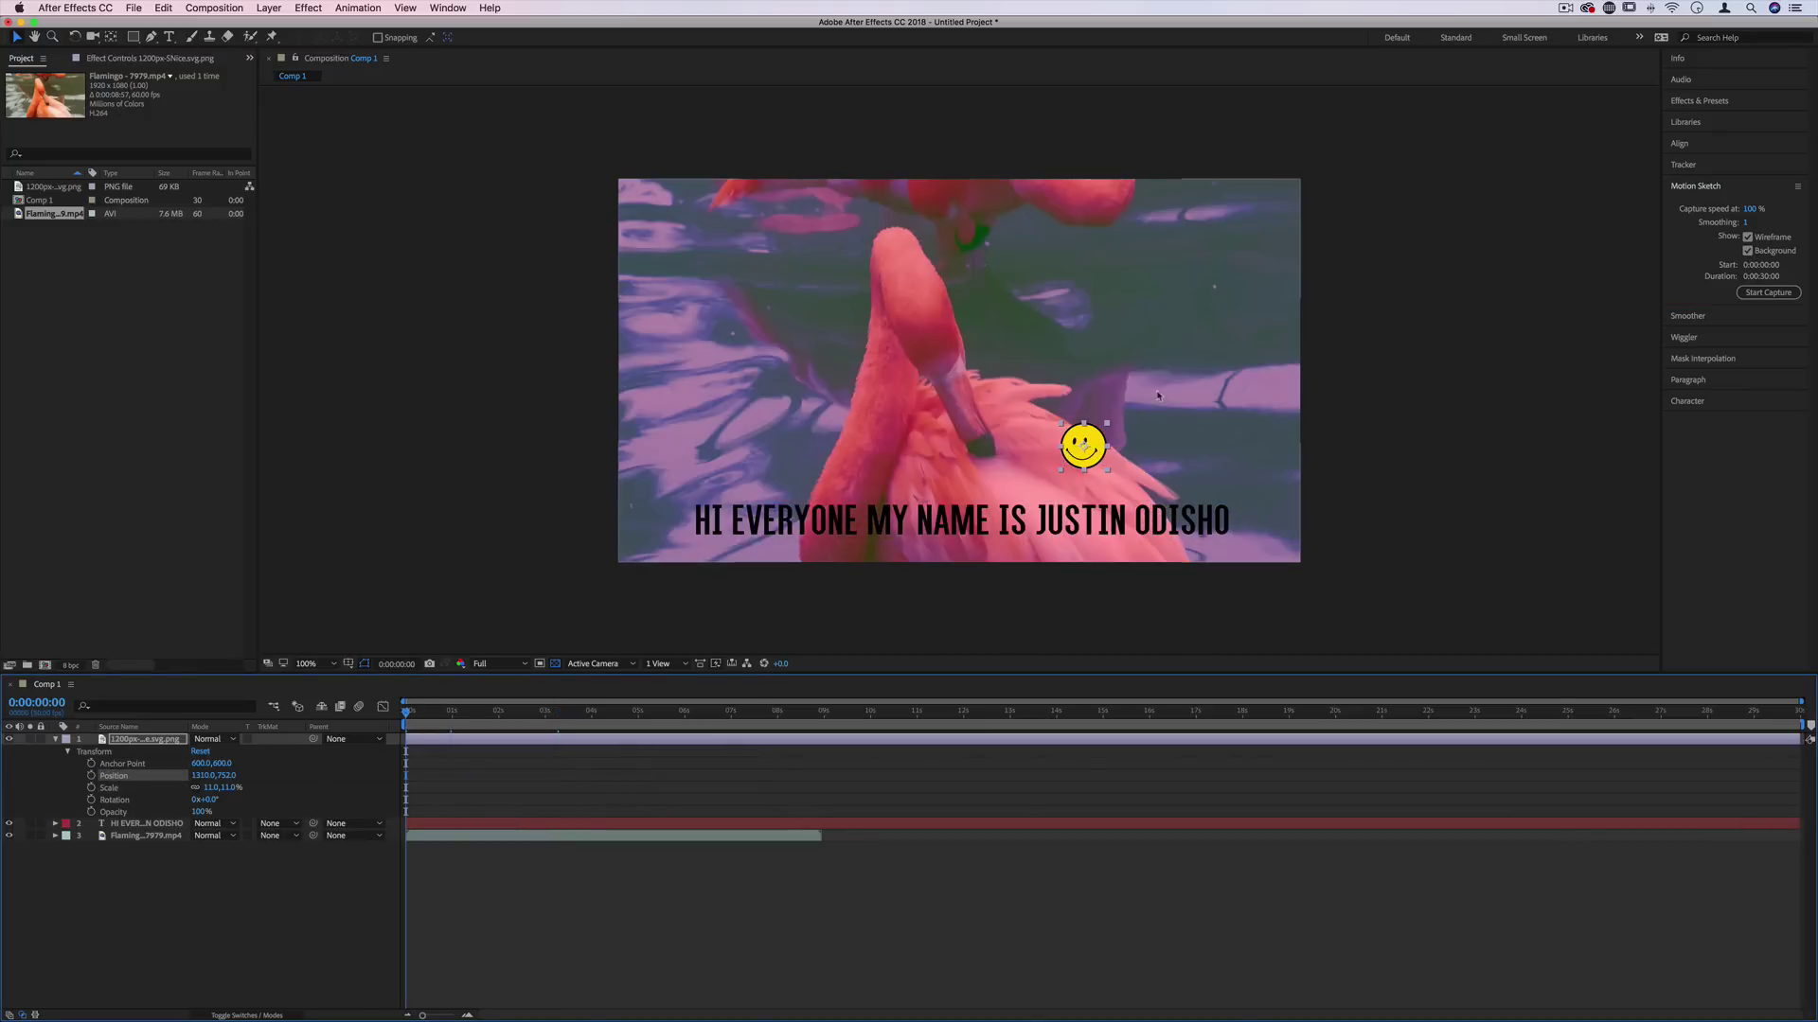
mouse_move(1093, 432)
mouse_down()
mouse_move(585, 433)
mouse_move(786, 478)
mouse_move(1197, 488)
mouse_move(1475, 390)
mouse_up()
click(1753, 293)
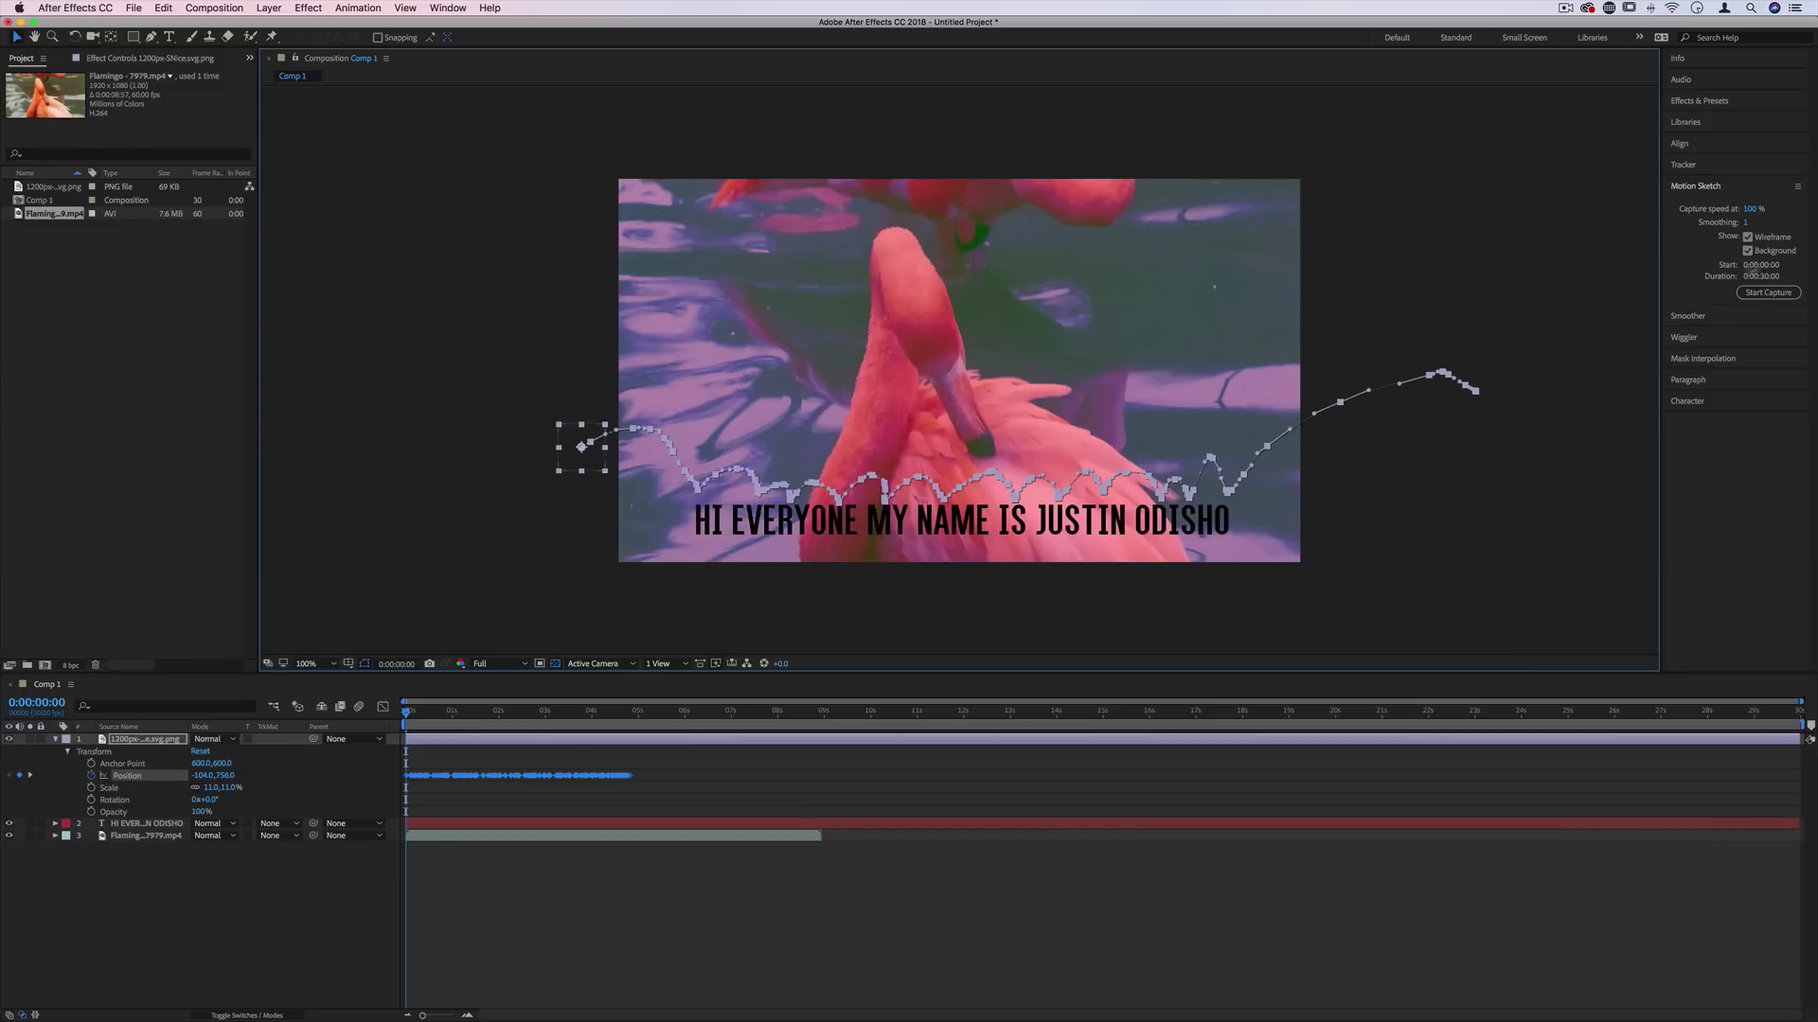
key(space)
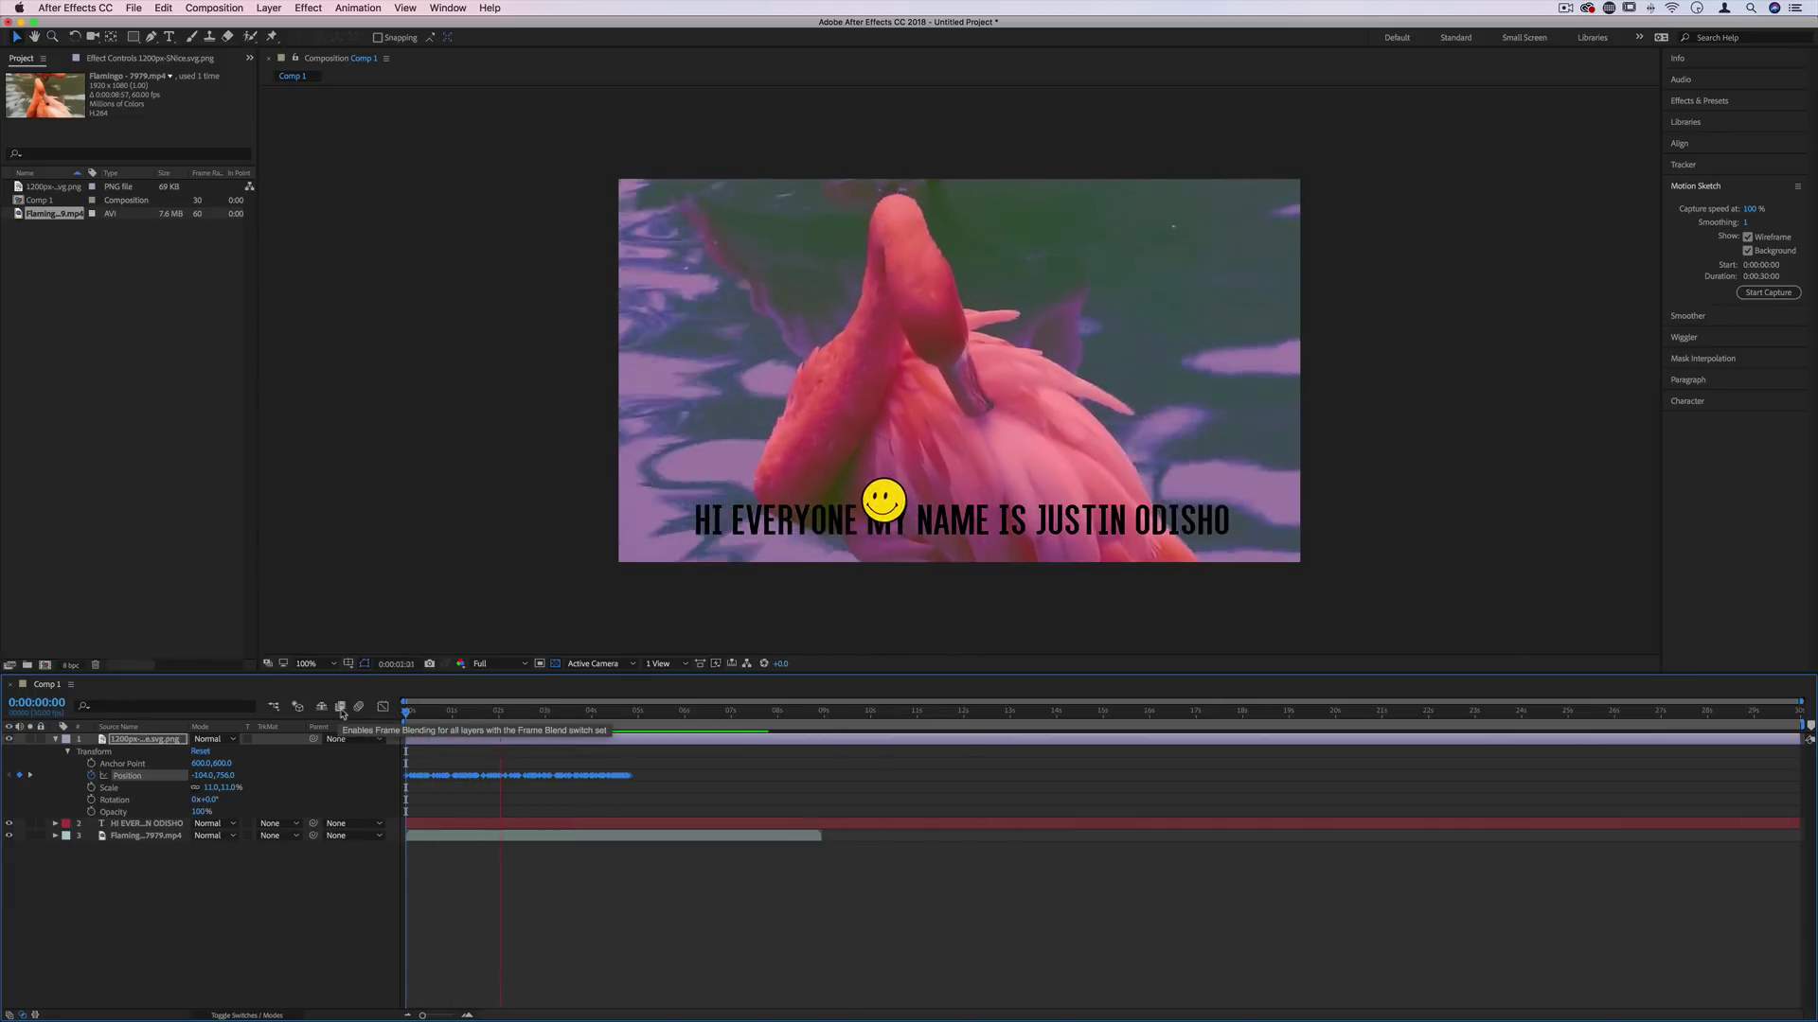
key(space)
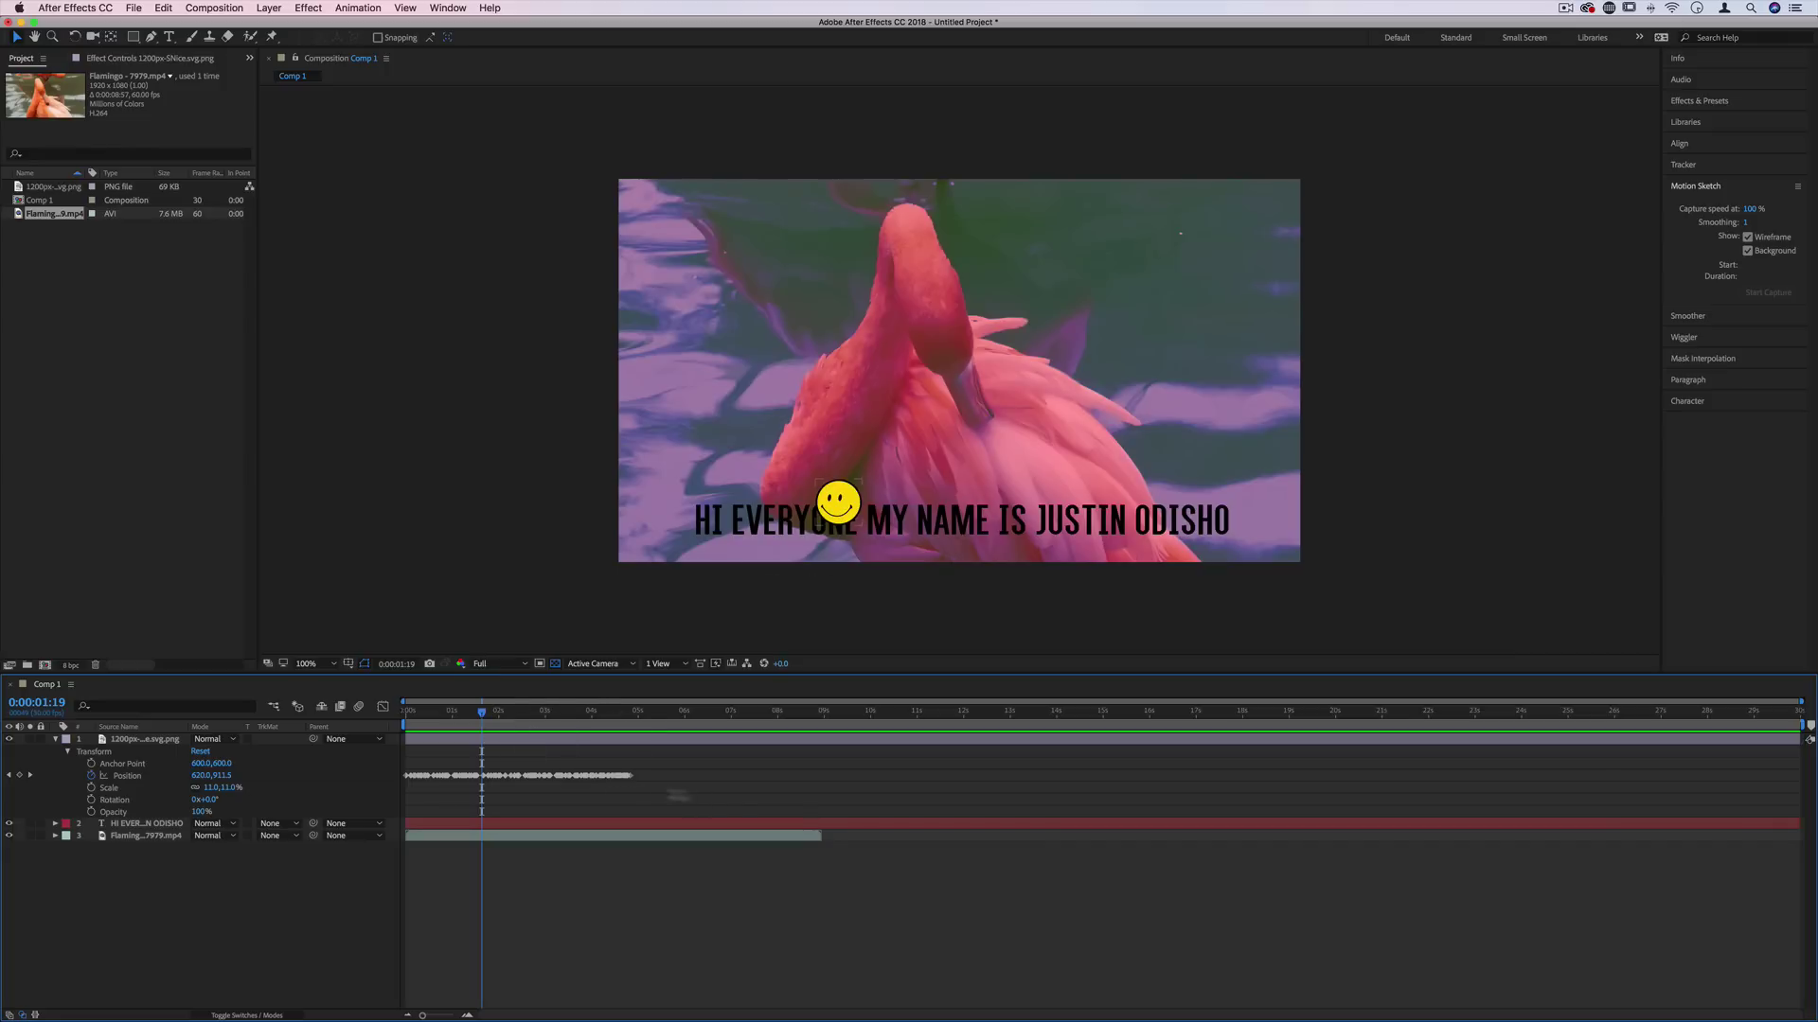
drag(697, 797, 345, 746)
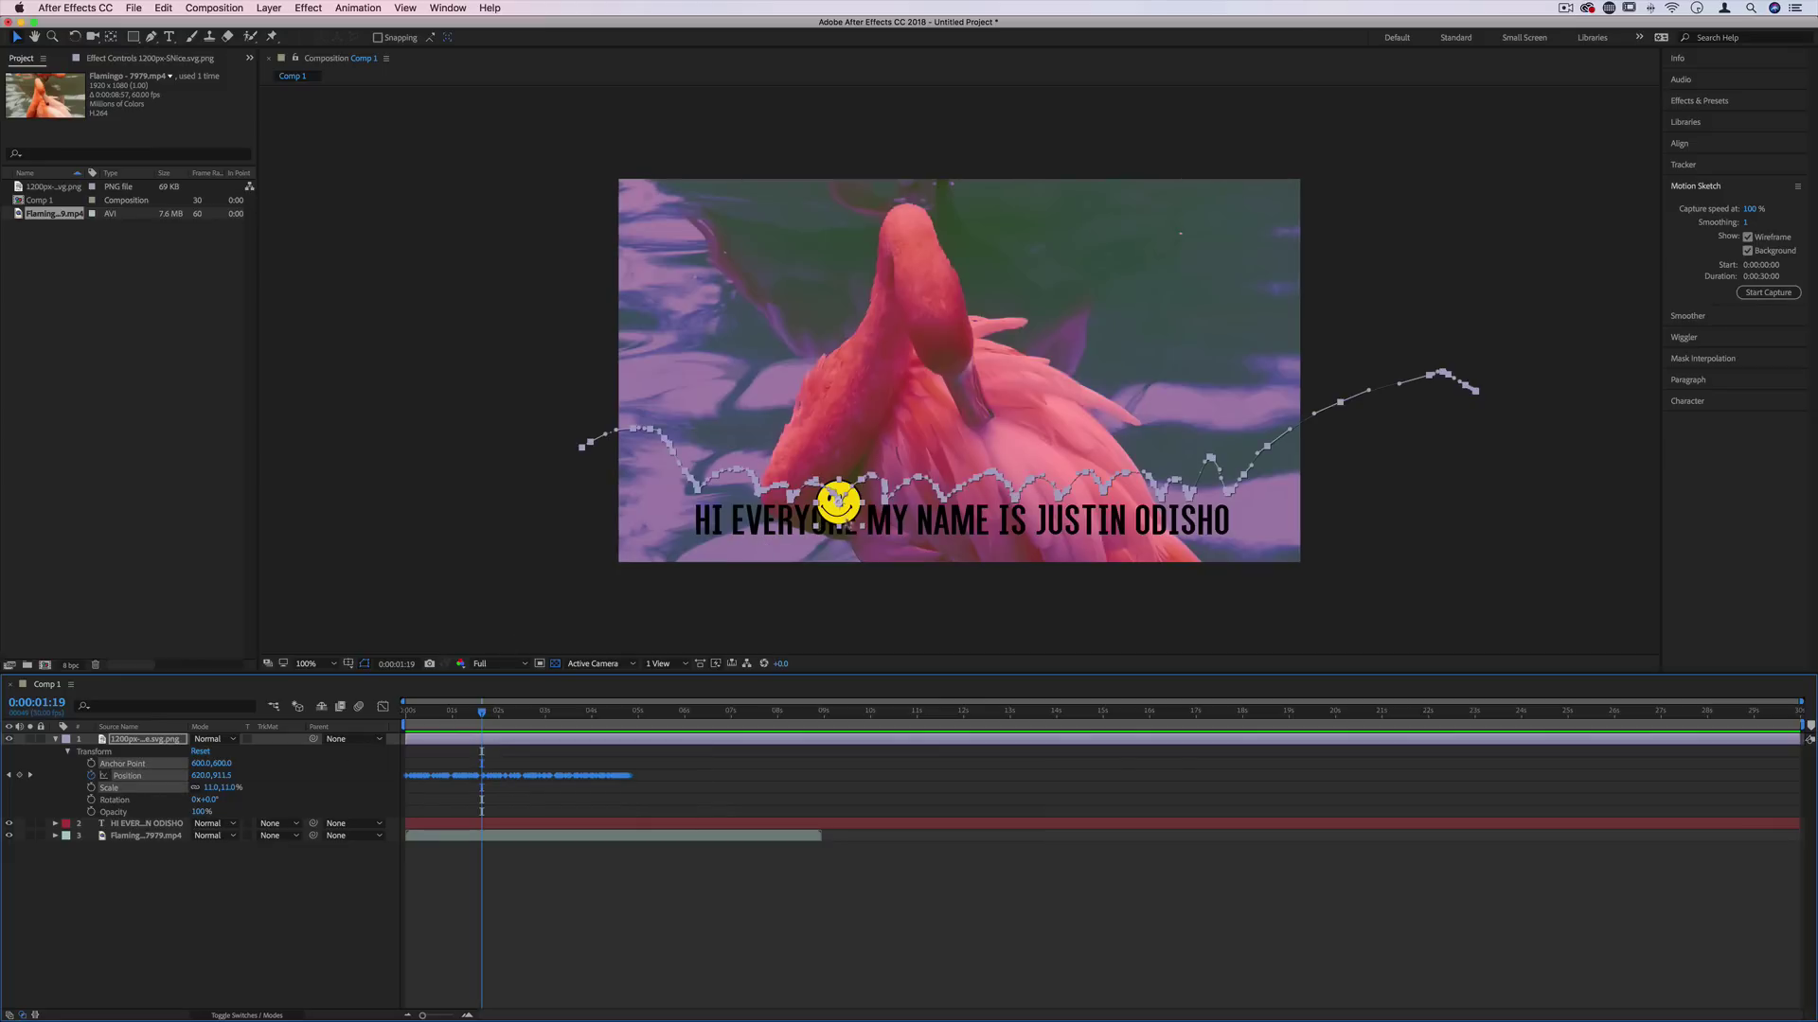
drag(839, 500, 833, 483)
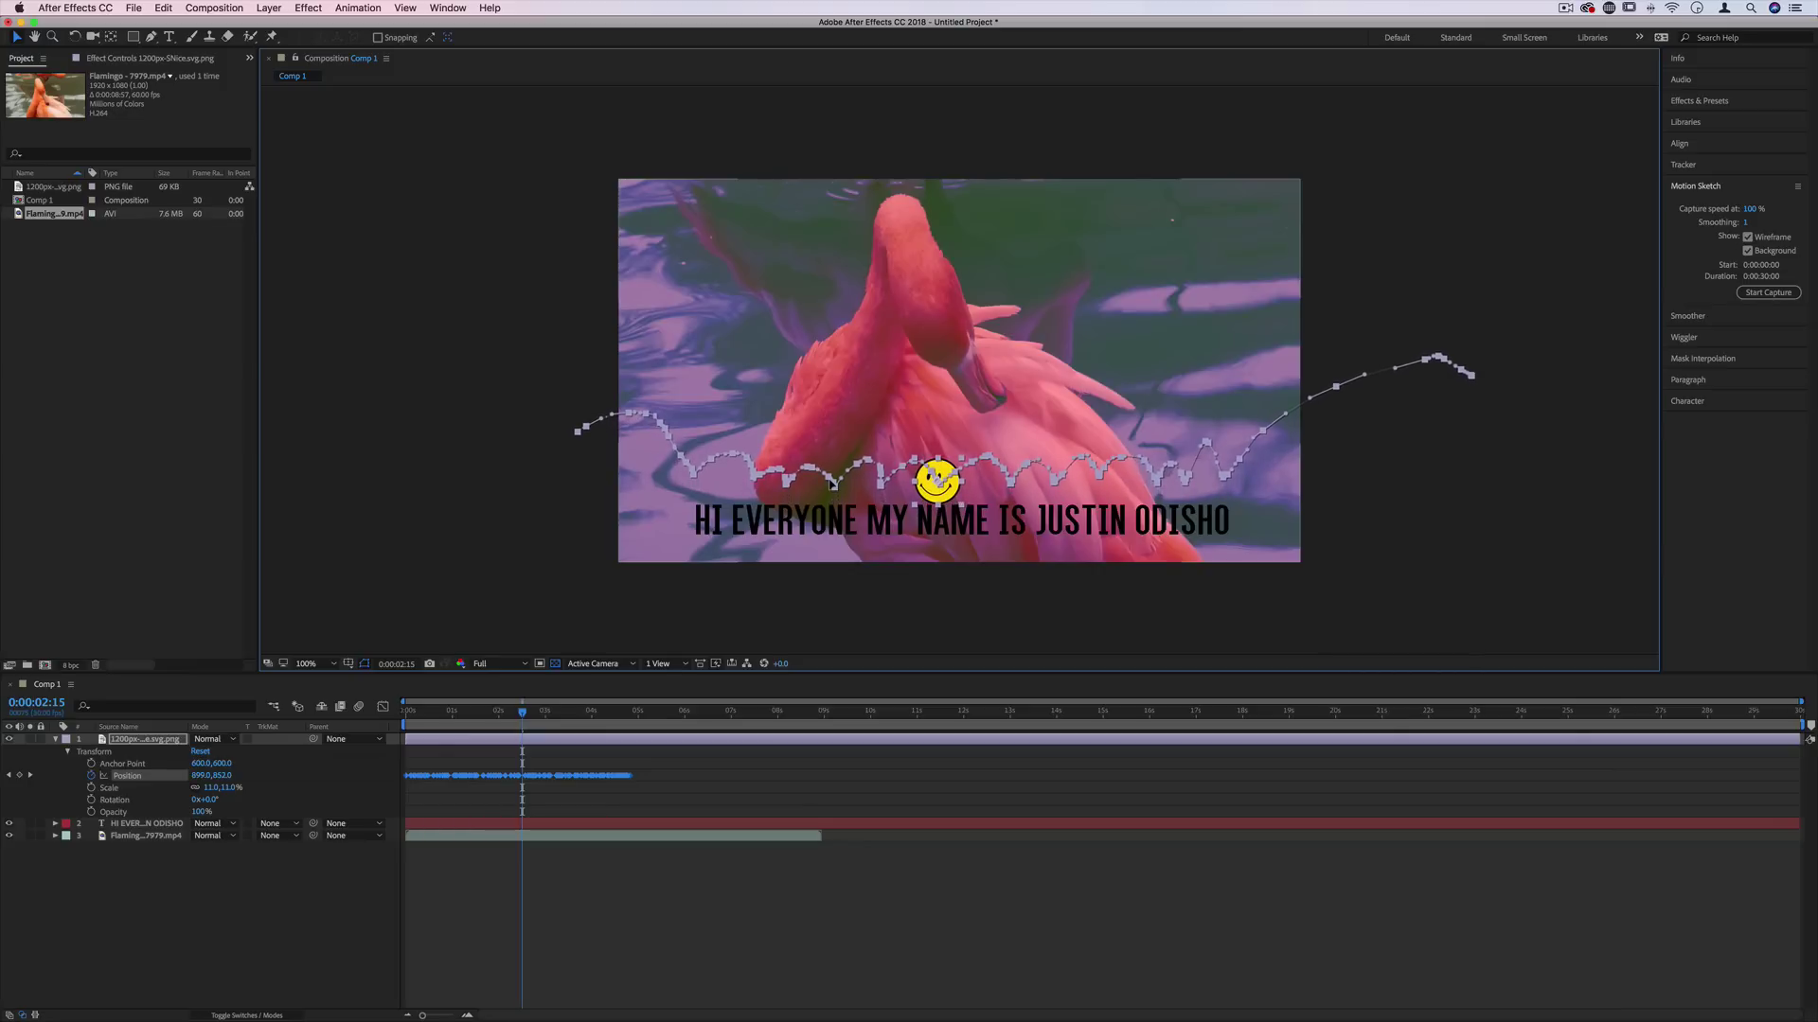
key(space)
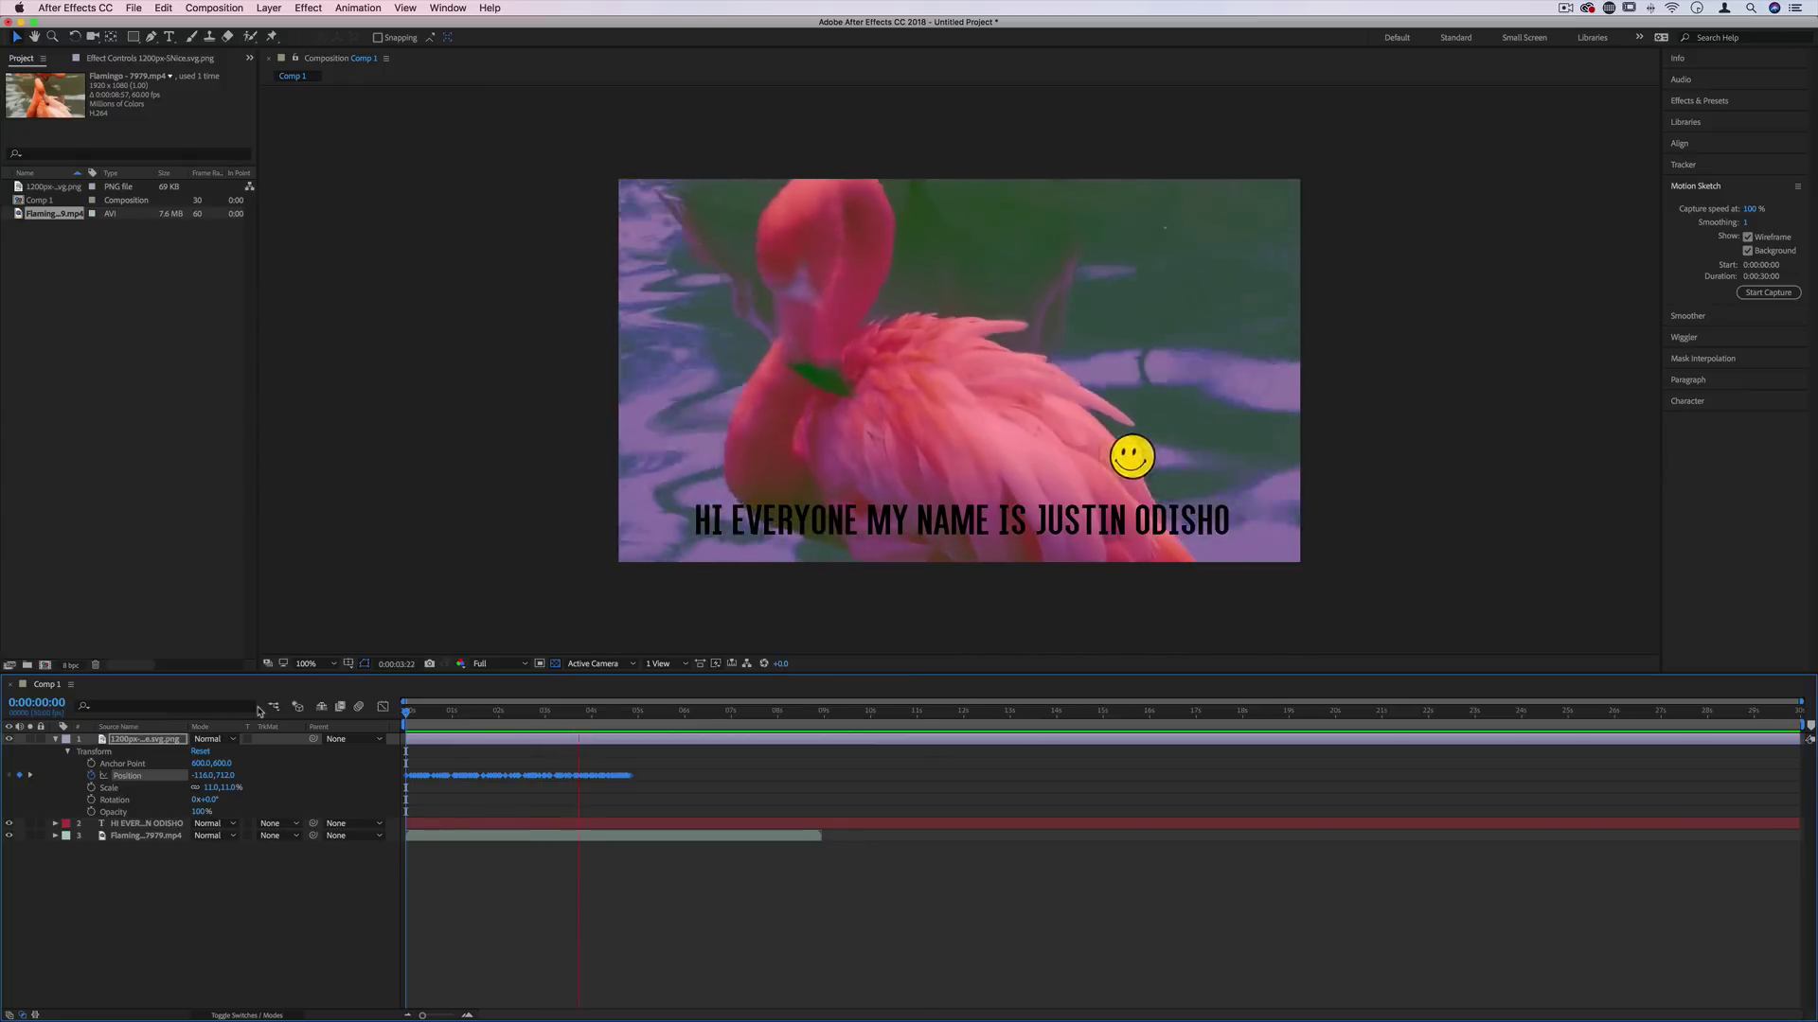
key(space)
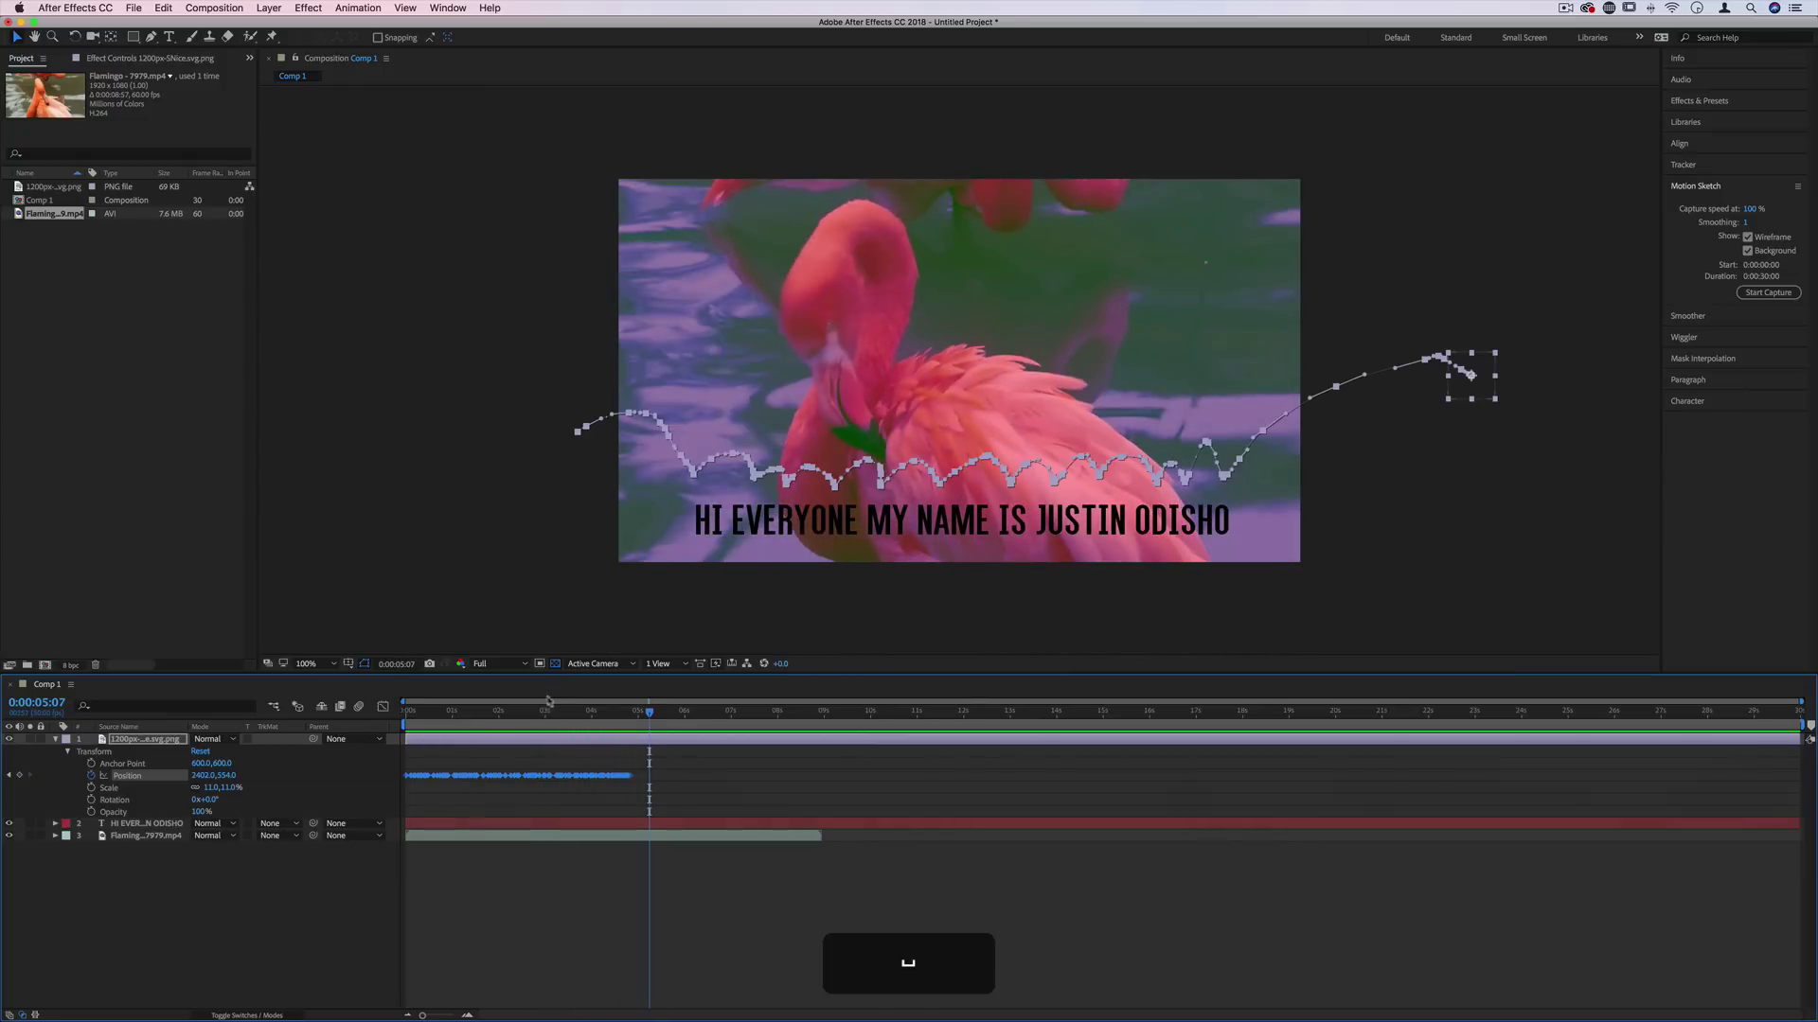
drag(615, 721, 473, 726)
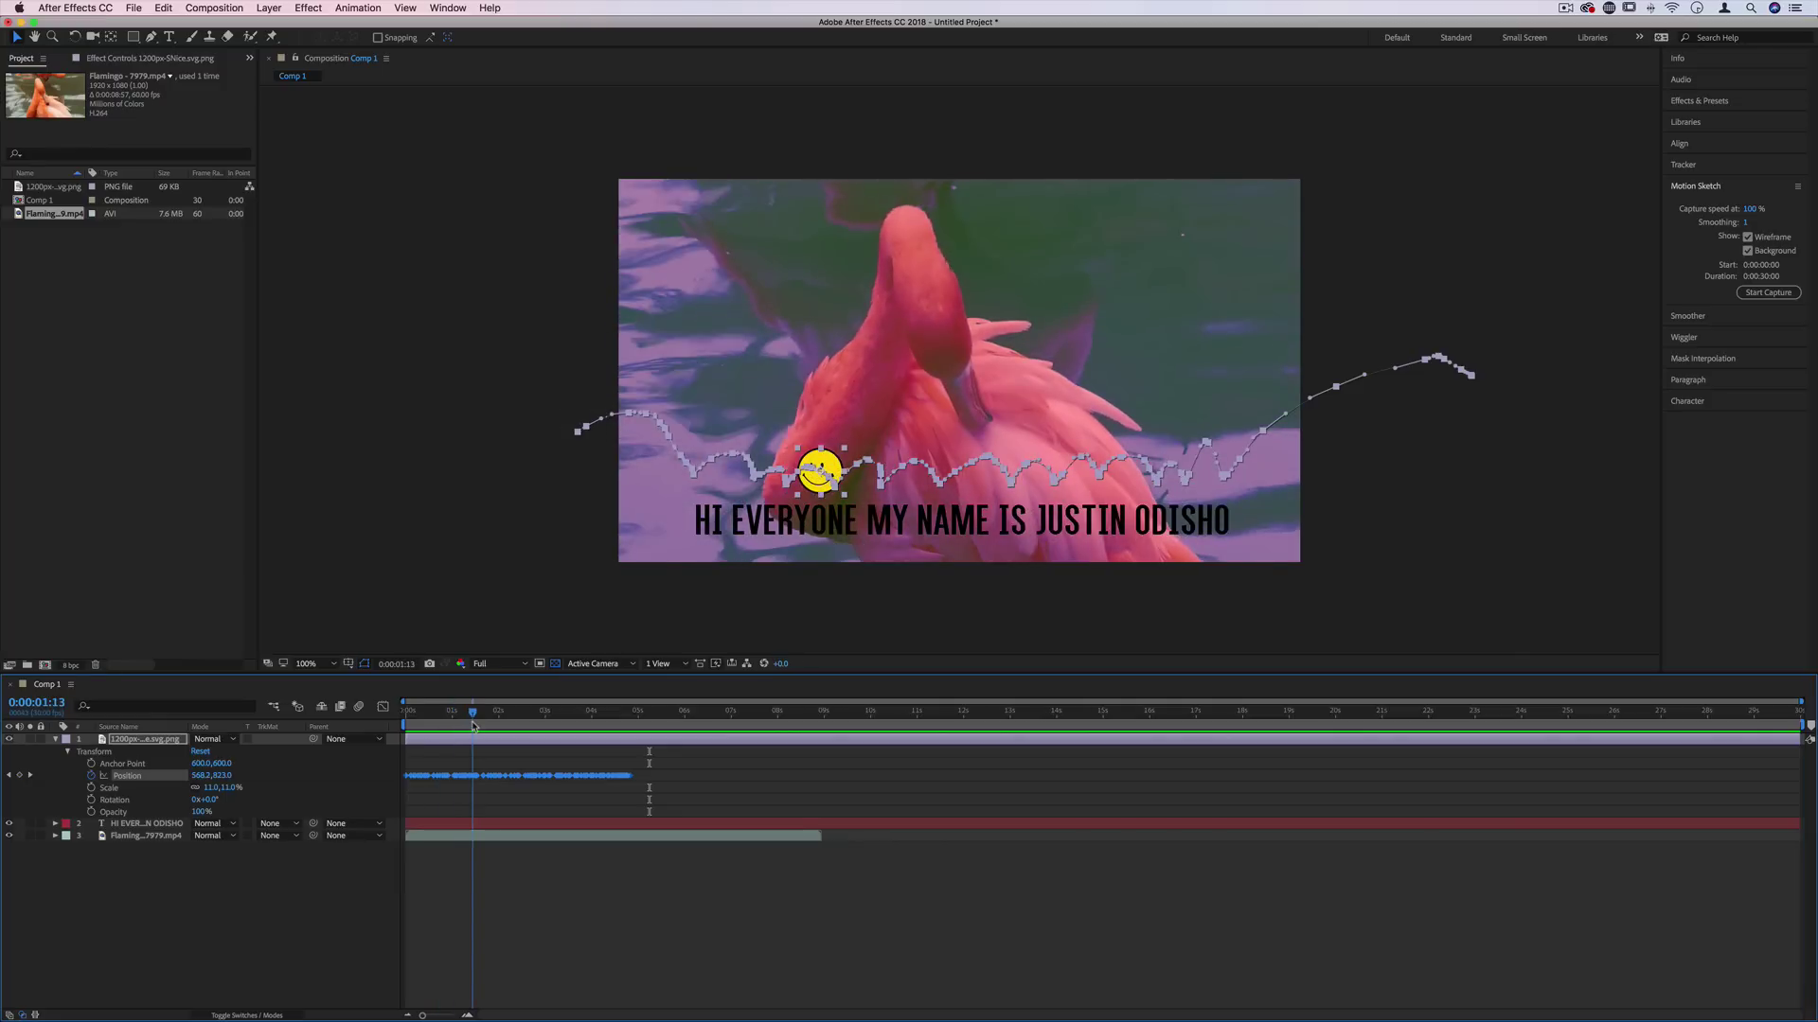
Select the lyric text layer at the timeline start and expand its properties.
click(137, 825)
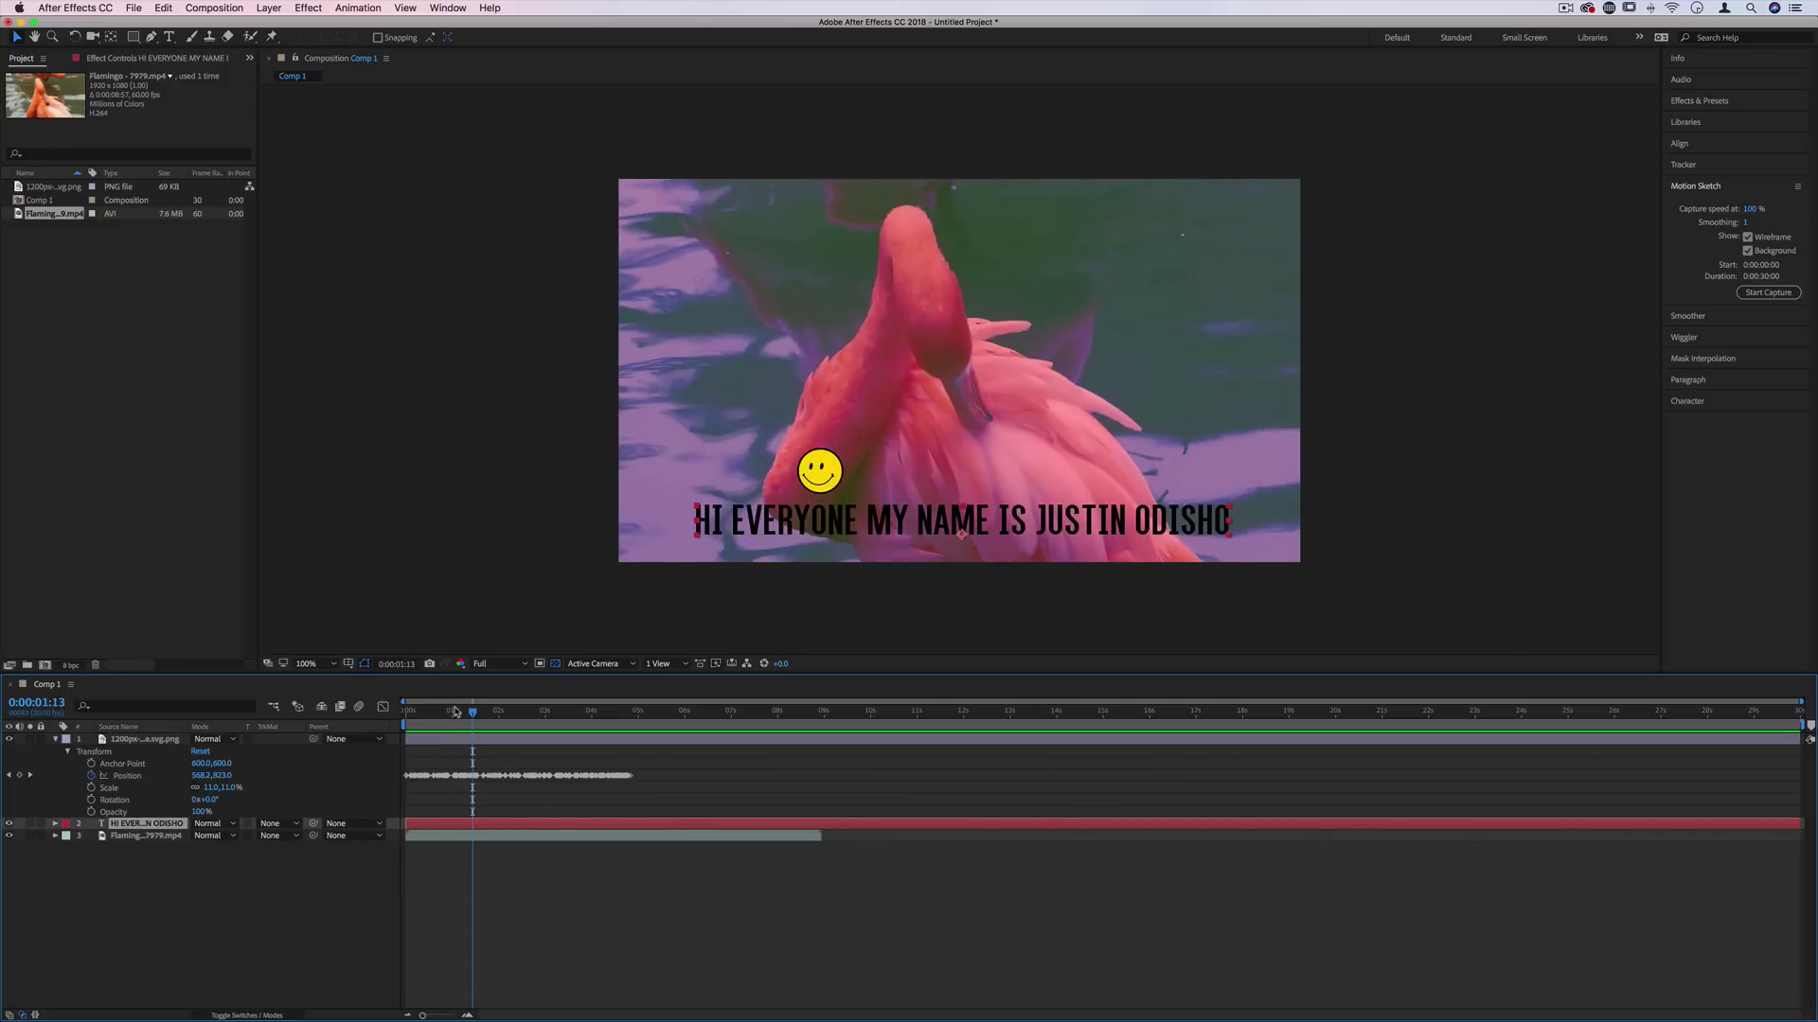
key(Home)
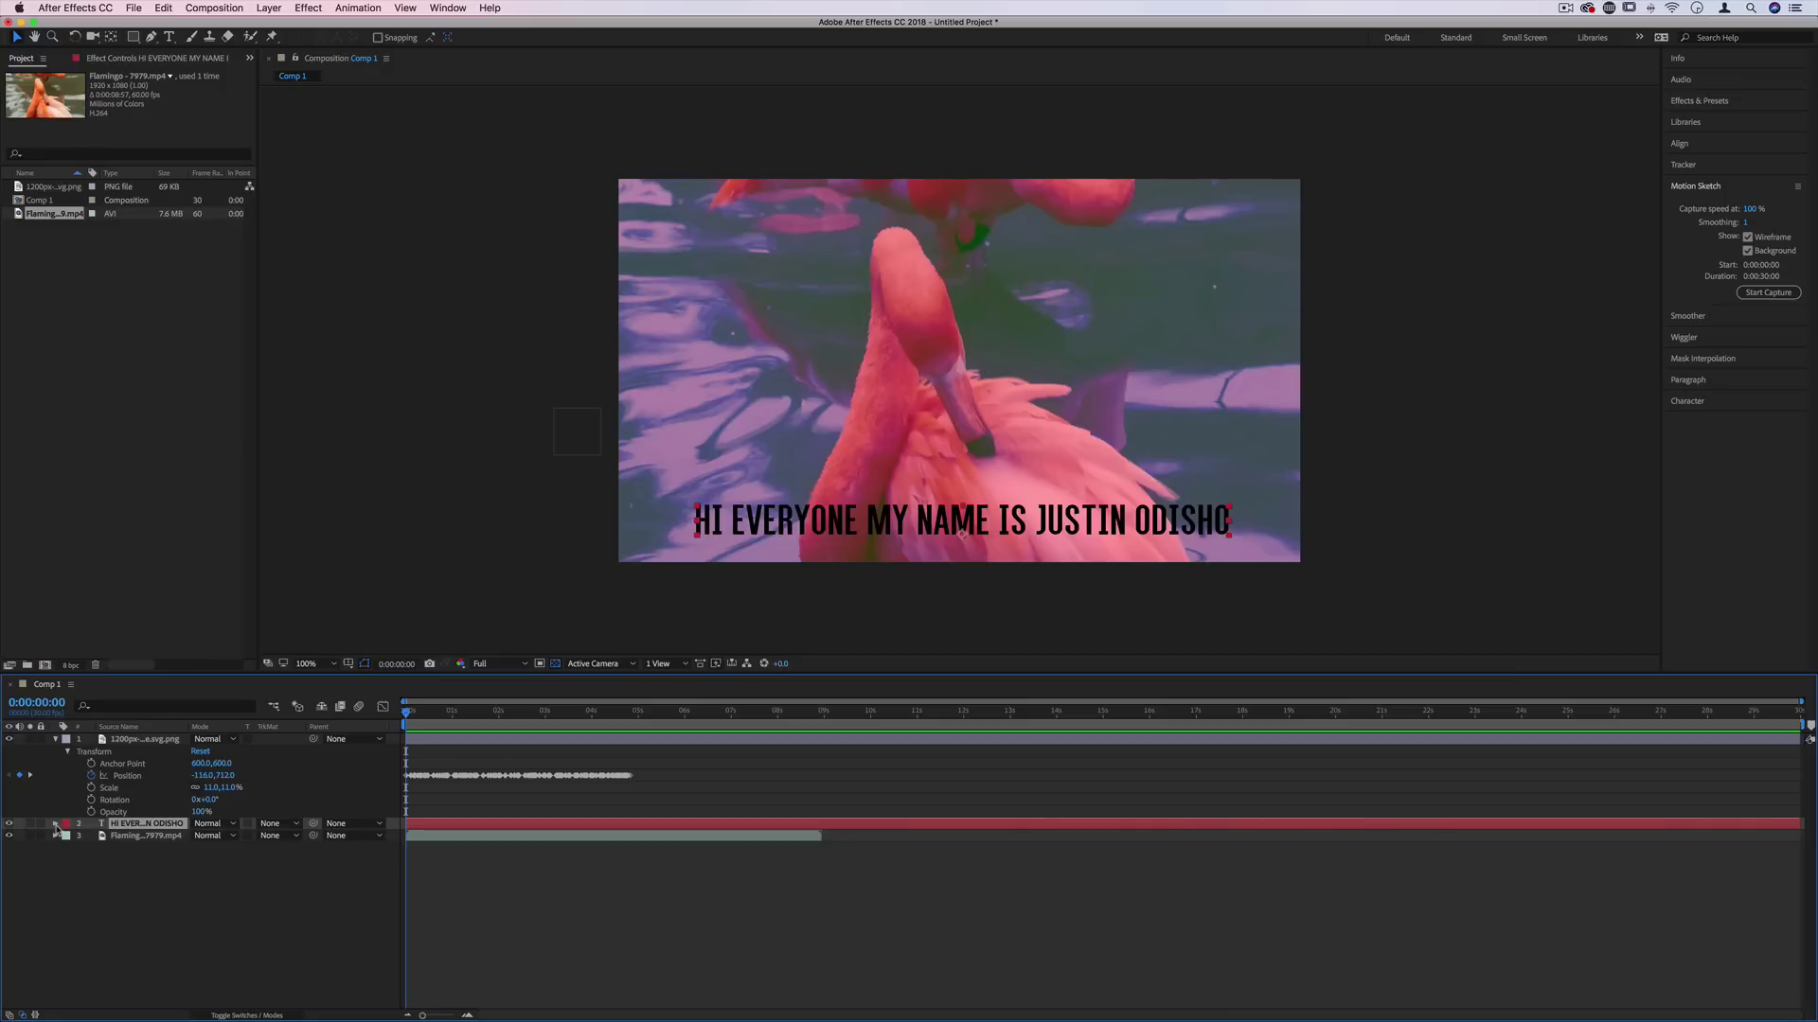
click(54, 825)
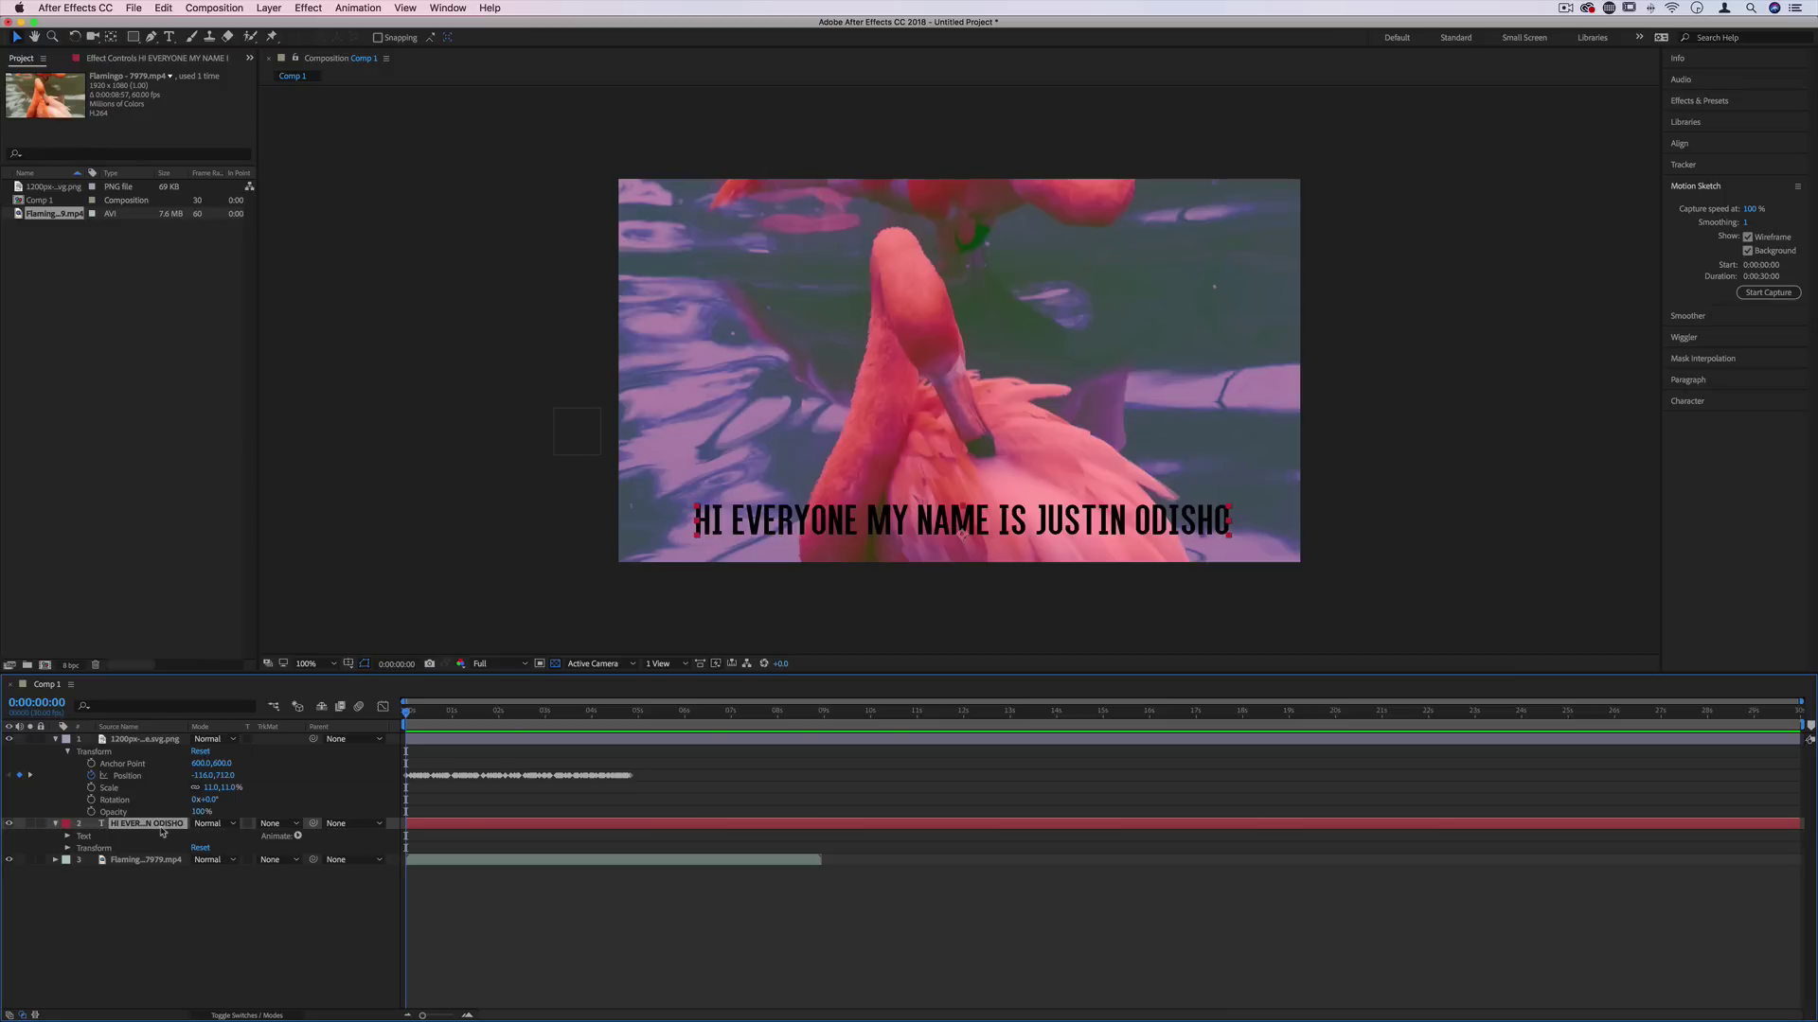
Apply the Text > Fill and Stroke > Fill Color Wipe preset to the lyric layer.
click(1694, 187)
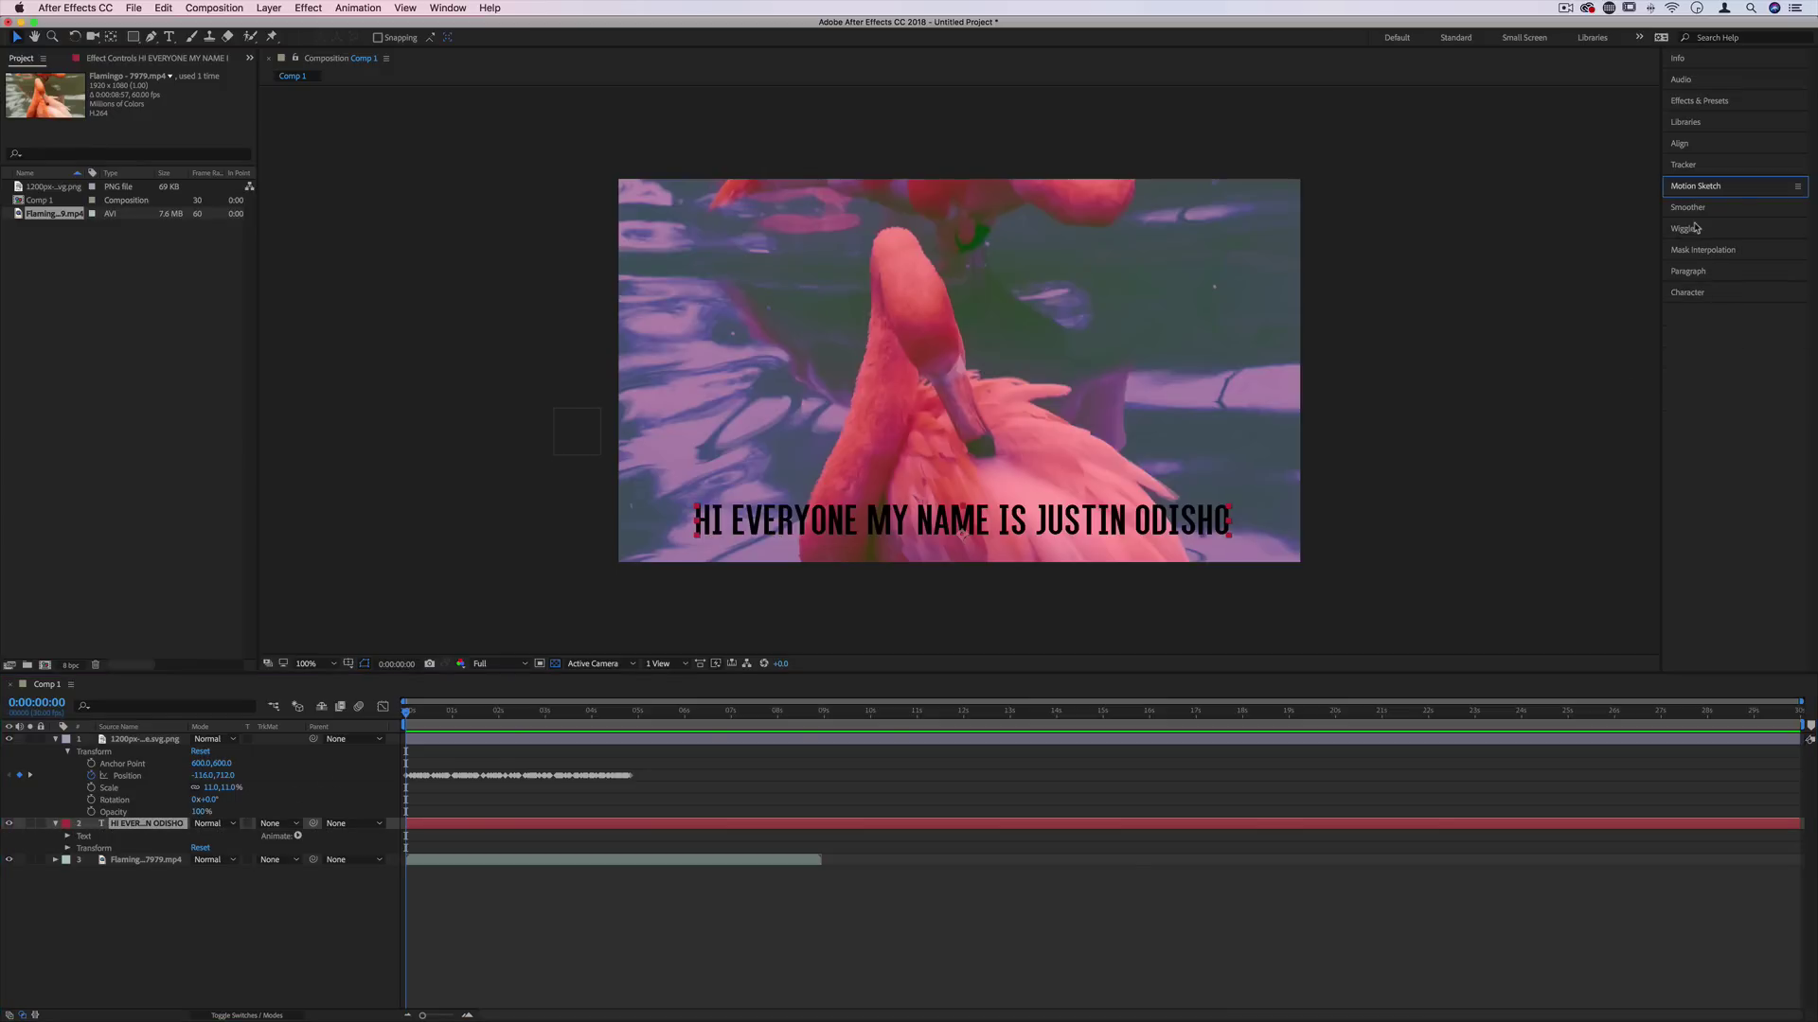
click(1696, 101)
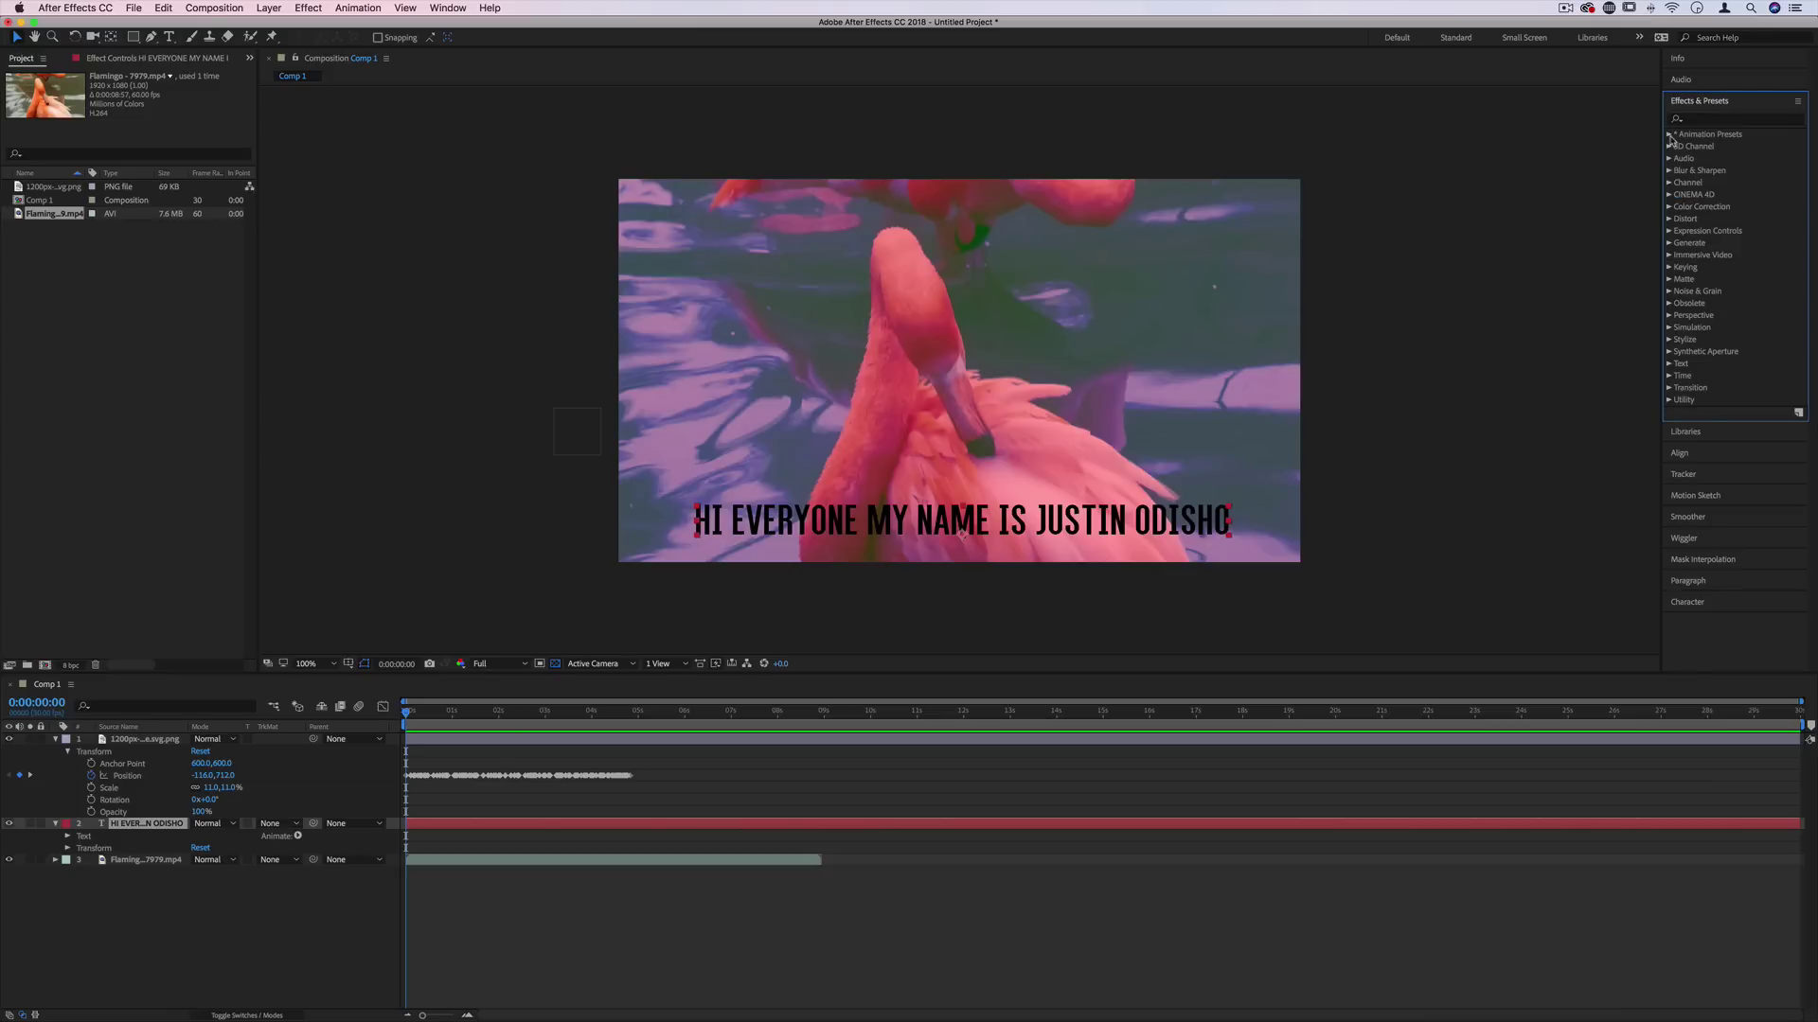
click(1670, 135)
click(1681, 243)
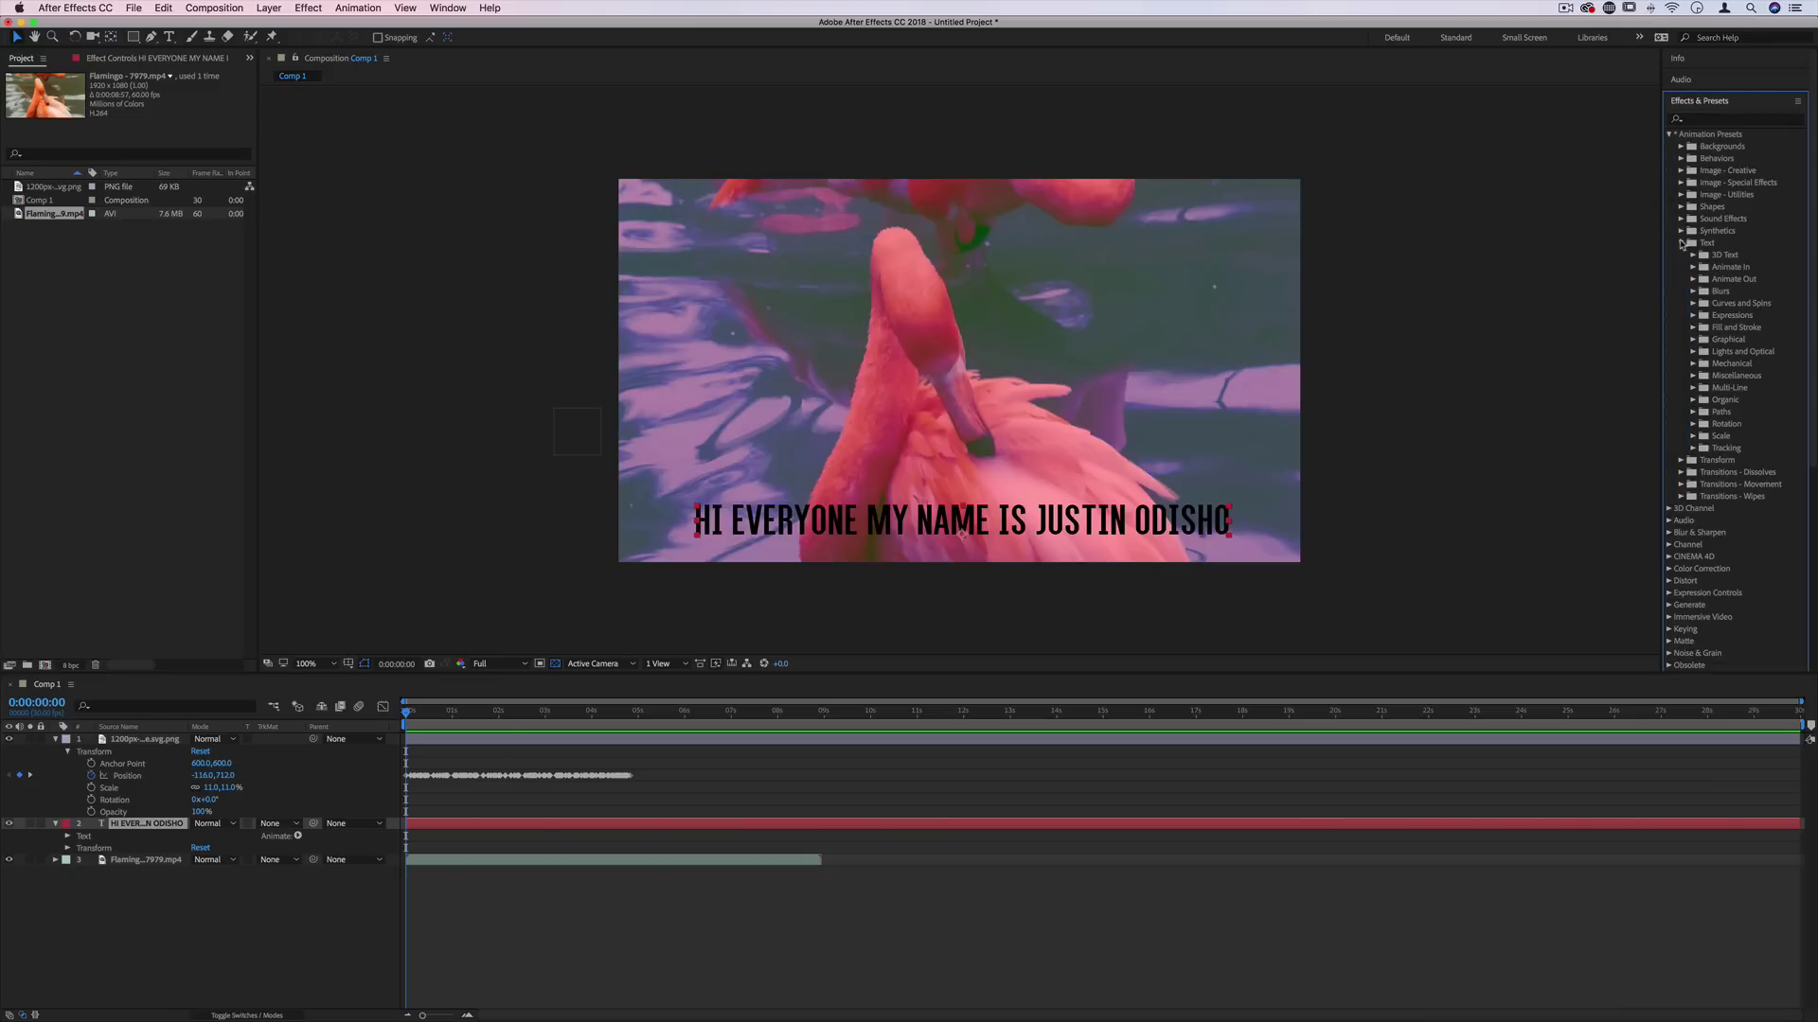
click(1692, 328)
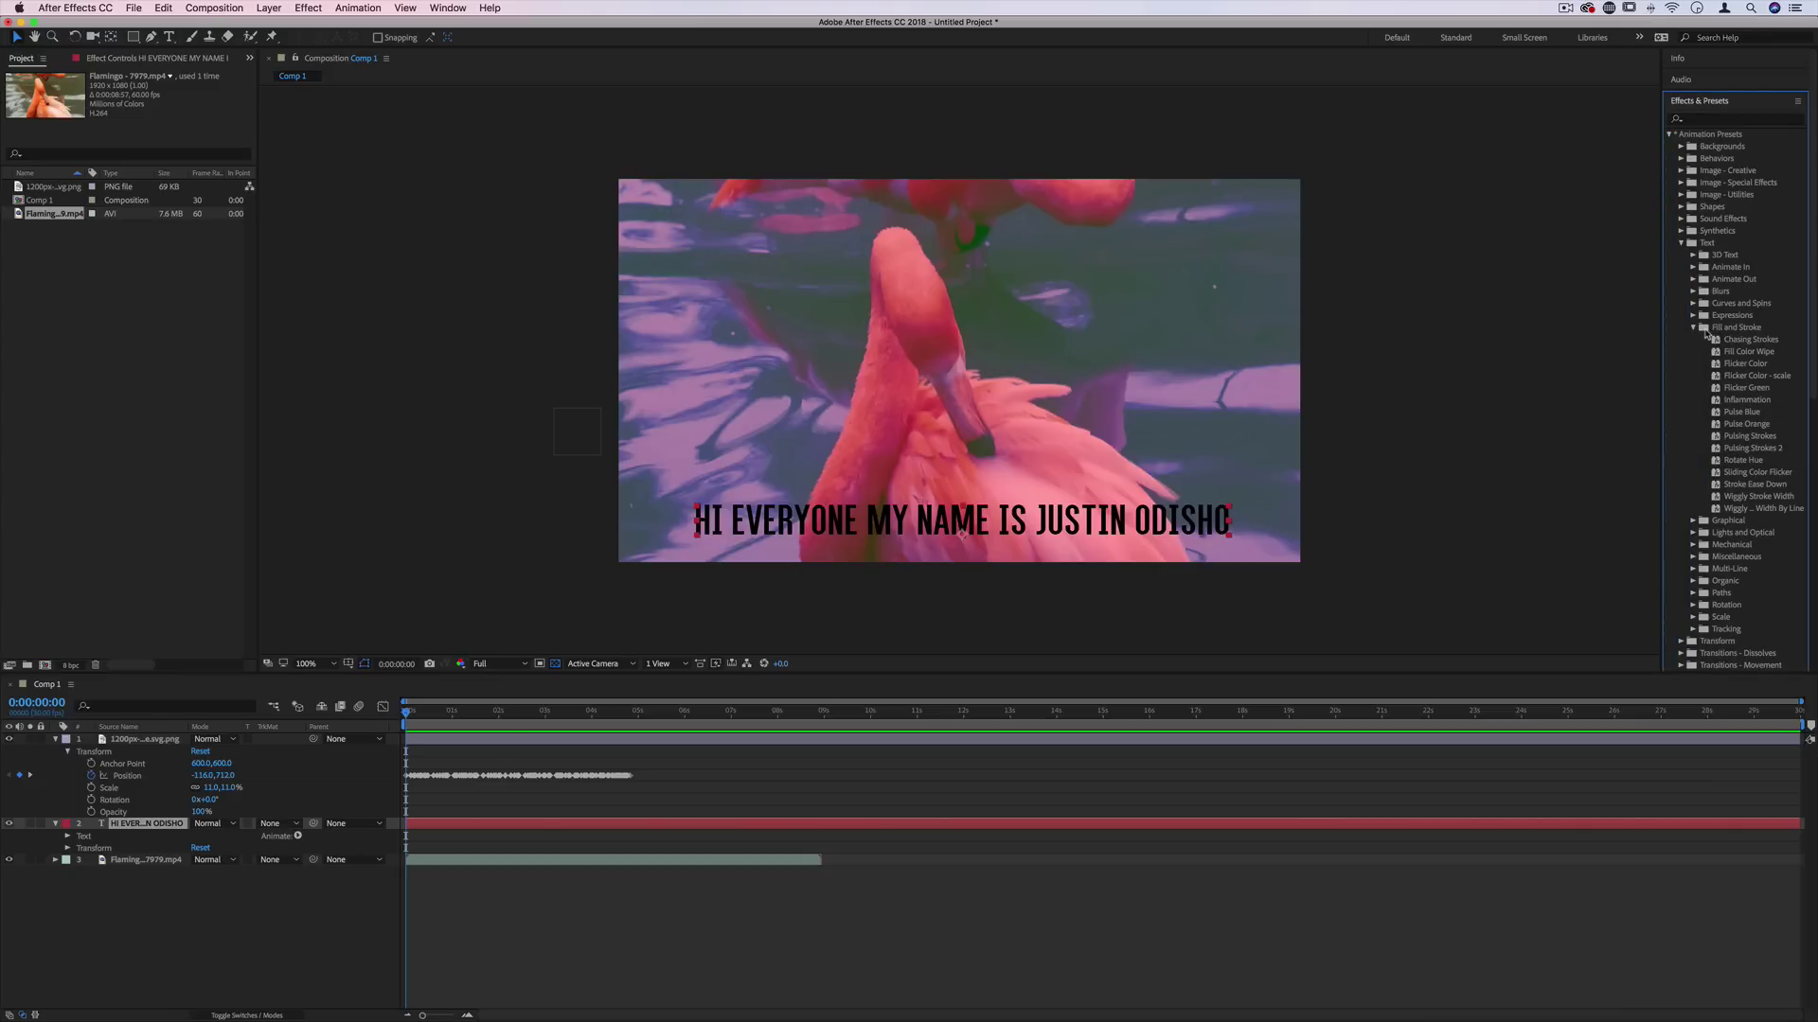
click(1754, 353)
drag(1766, 357, 147, 824)
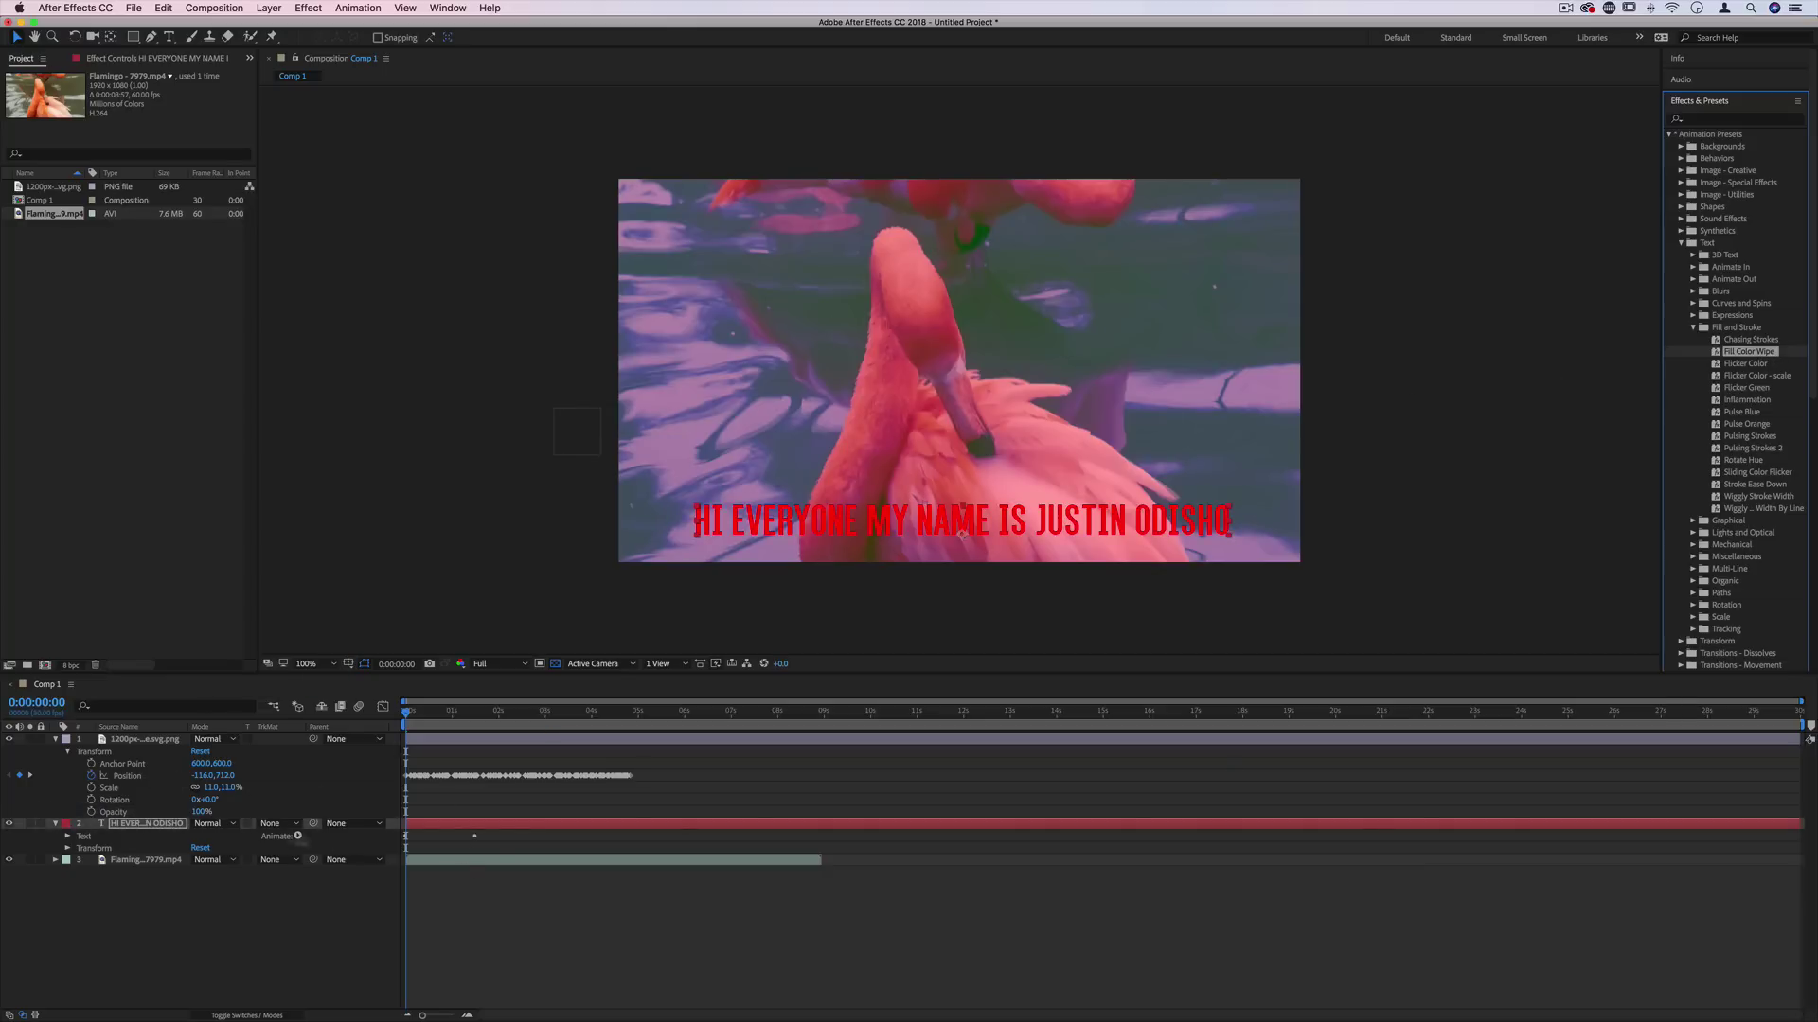
Keyframe the range selector End to finish at 0:00:04:23, preview, and return to the start.
click(68, 837)
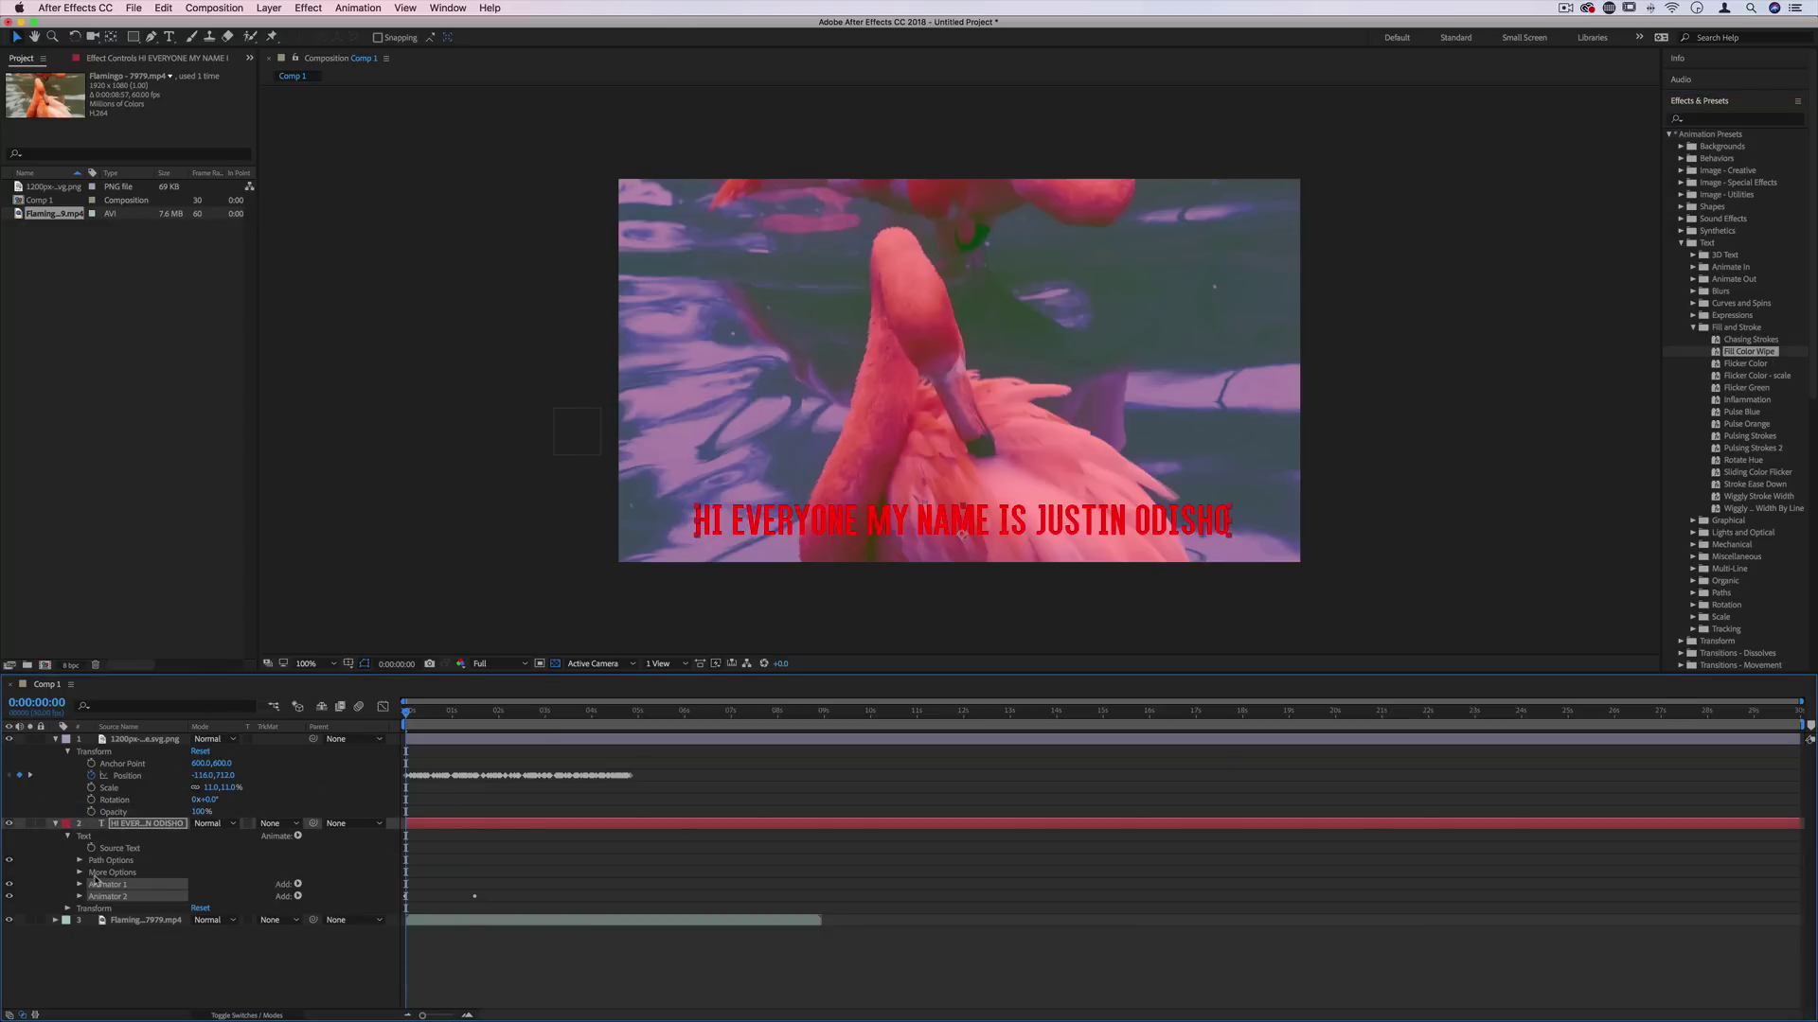
click(80, 898)
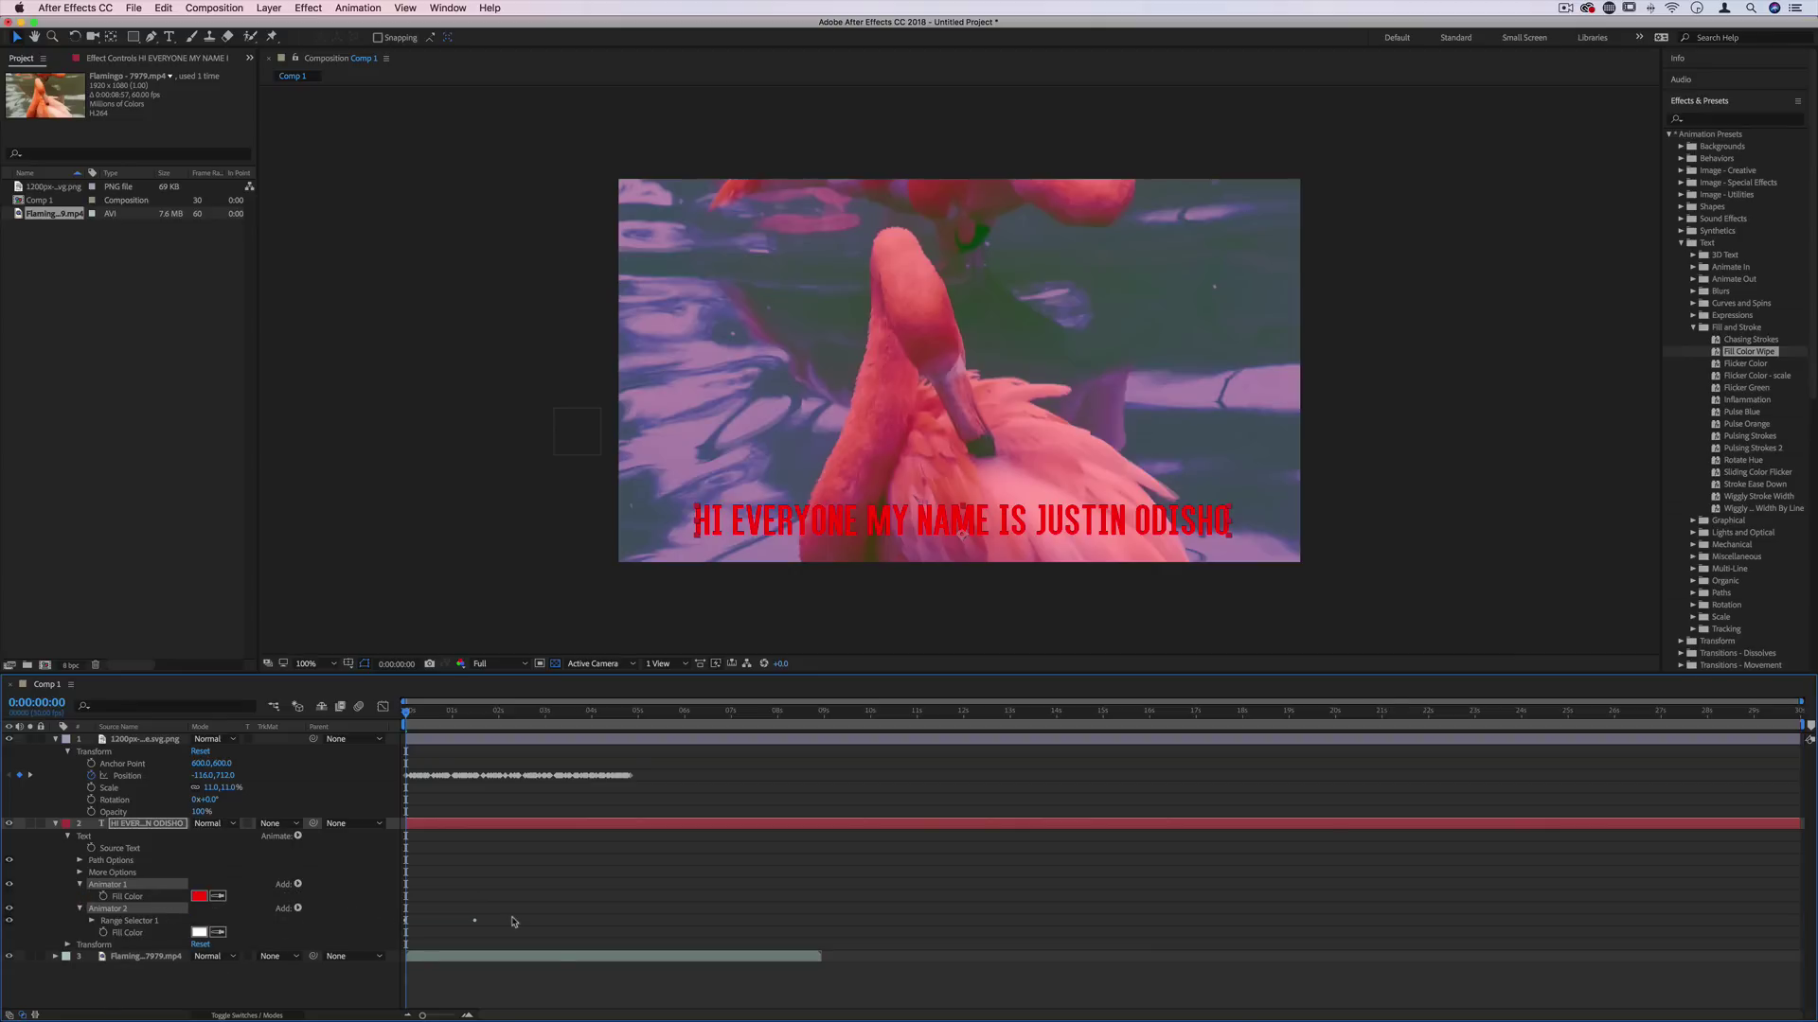
click(92, 921)
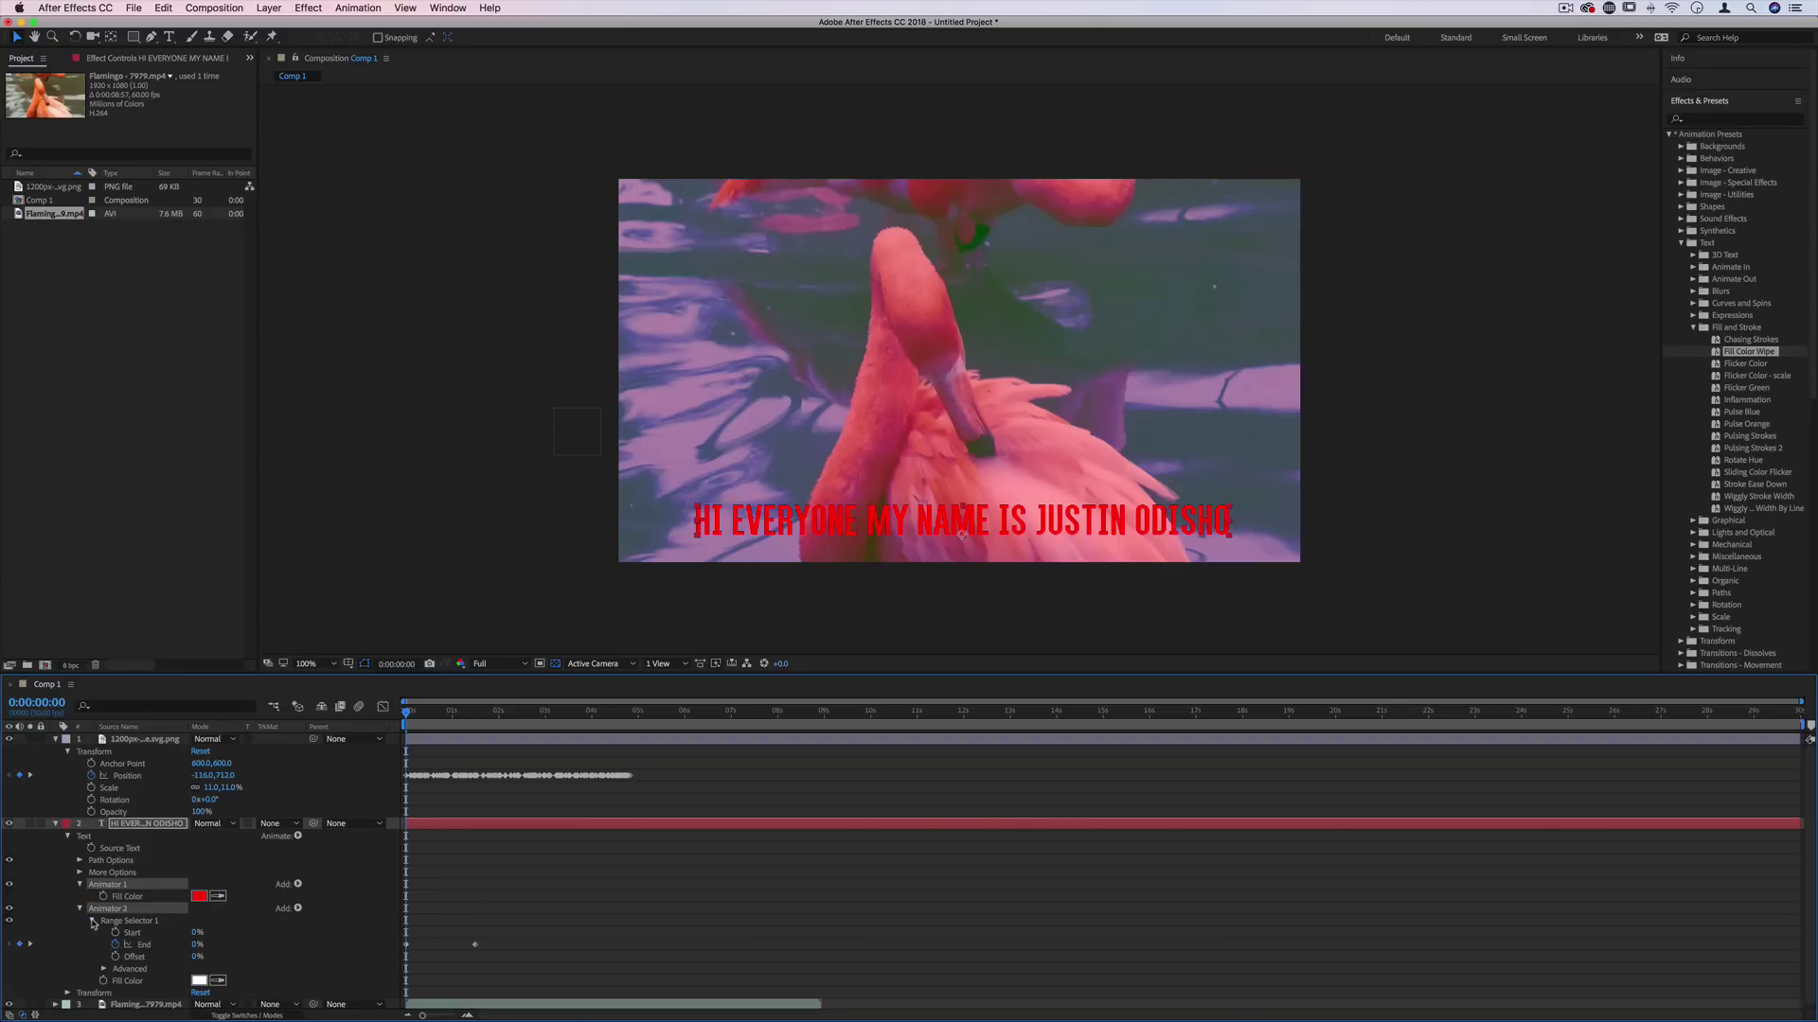
drag(476, 945, 628, 948)
key(k)
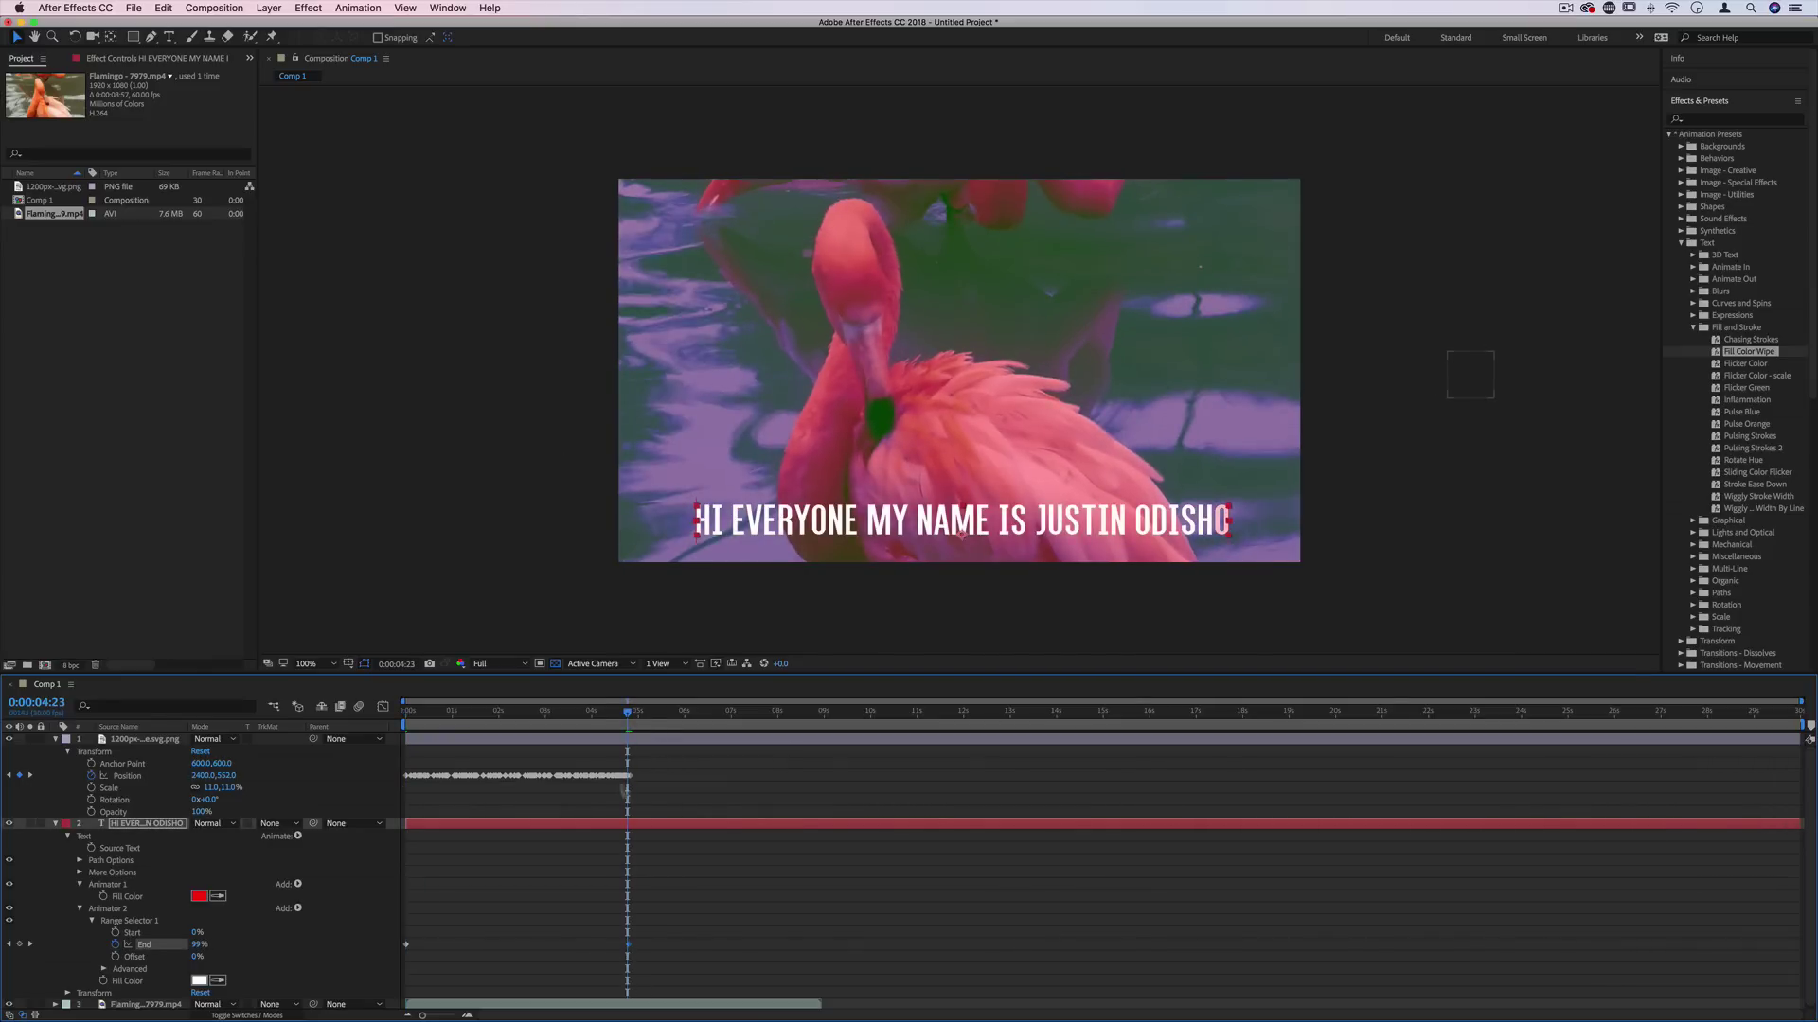
key(space)
key(space)
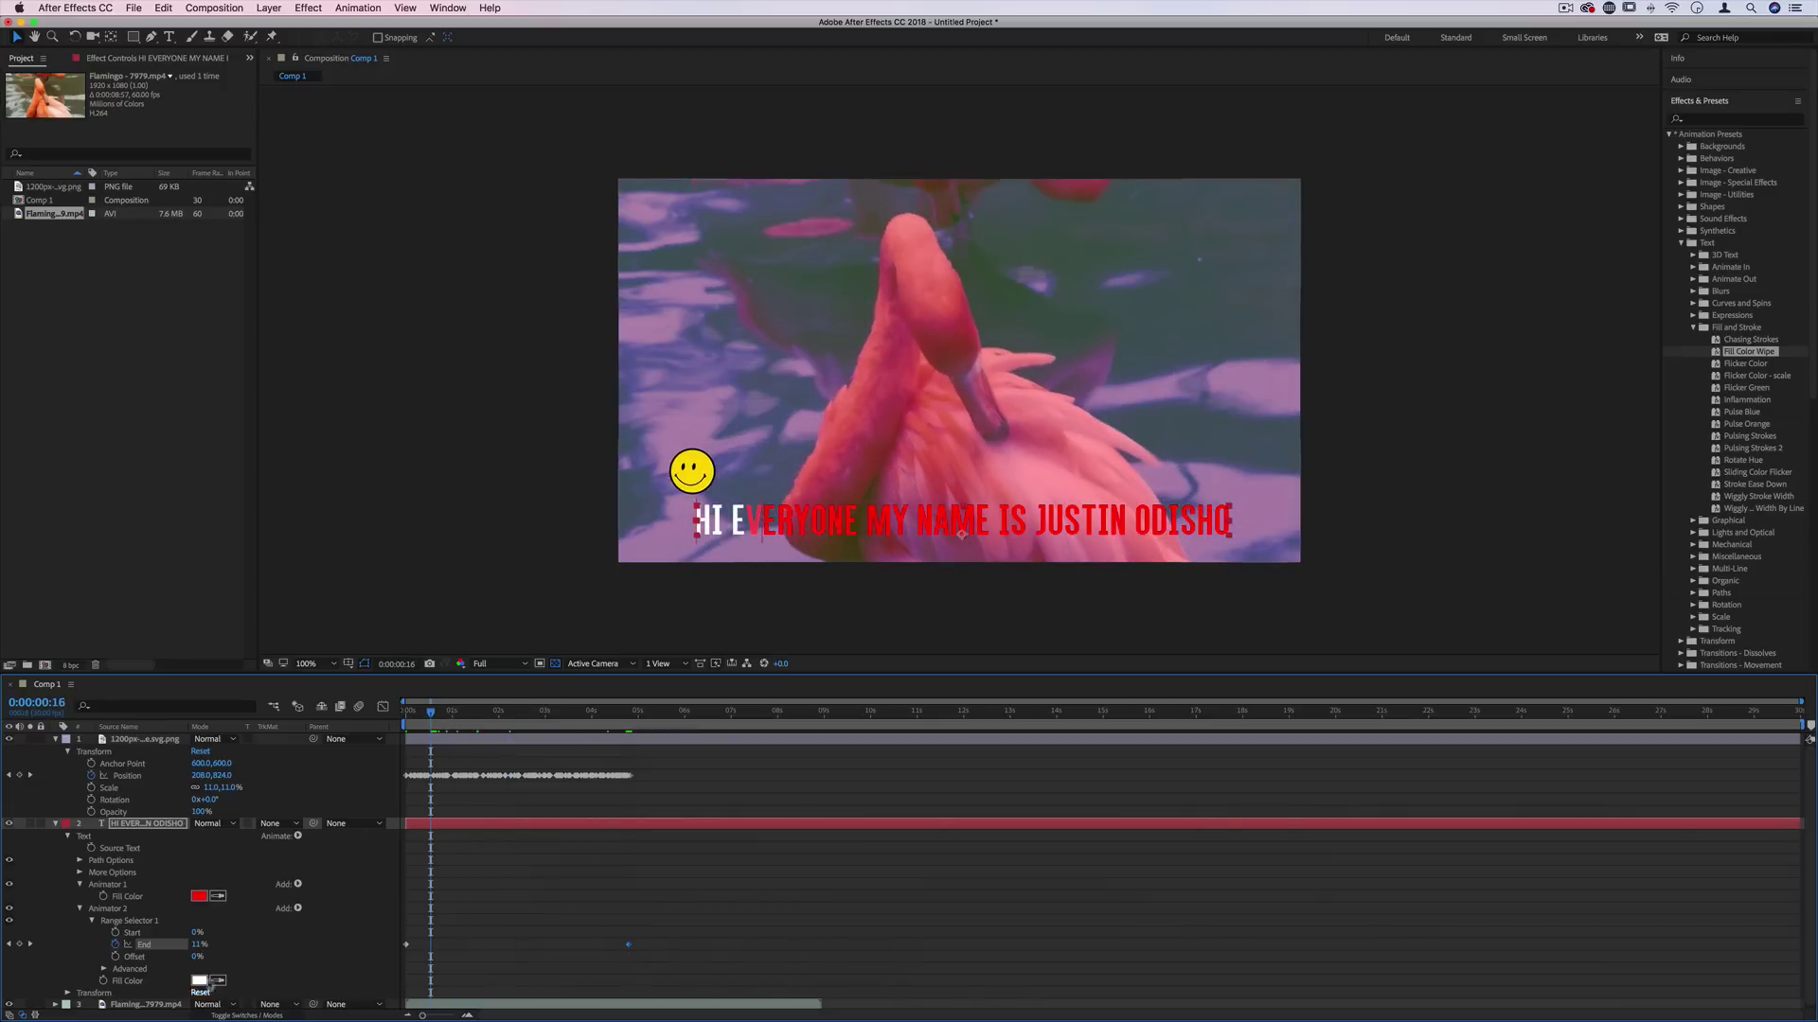
drag(433, 717, 395, 714)
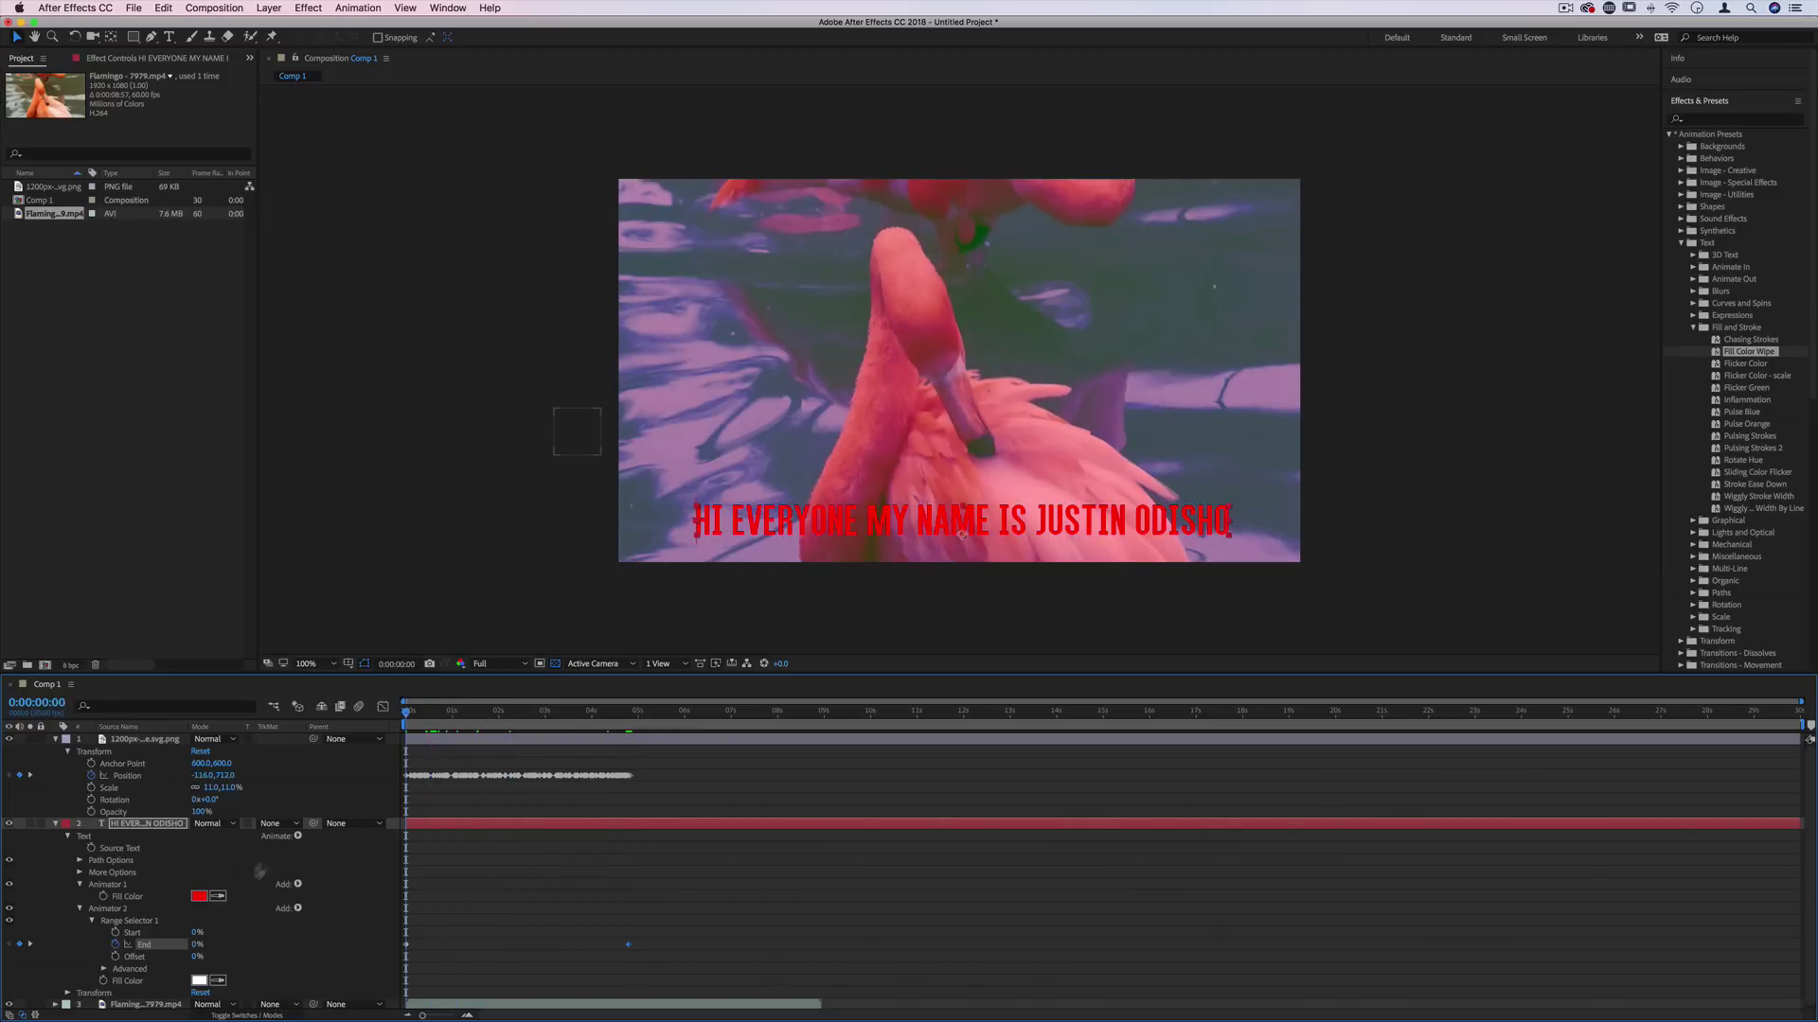
Set Animator 1's fill colour to black.
click(199, 896)
click(474, 653)
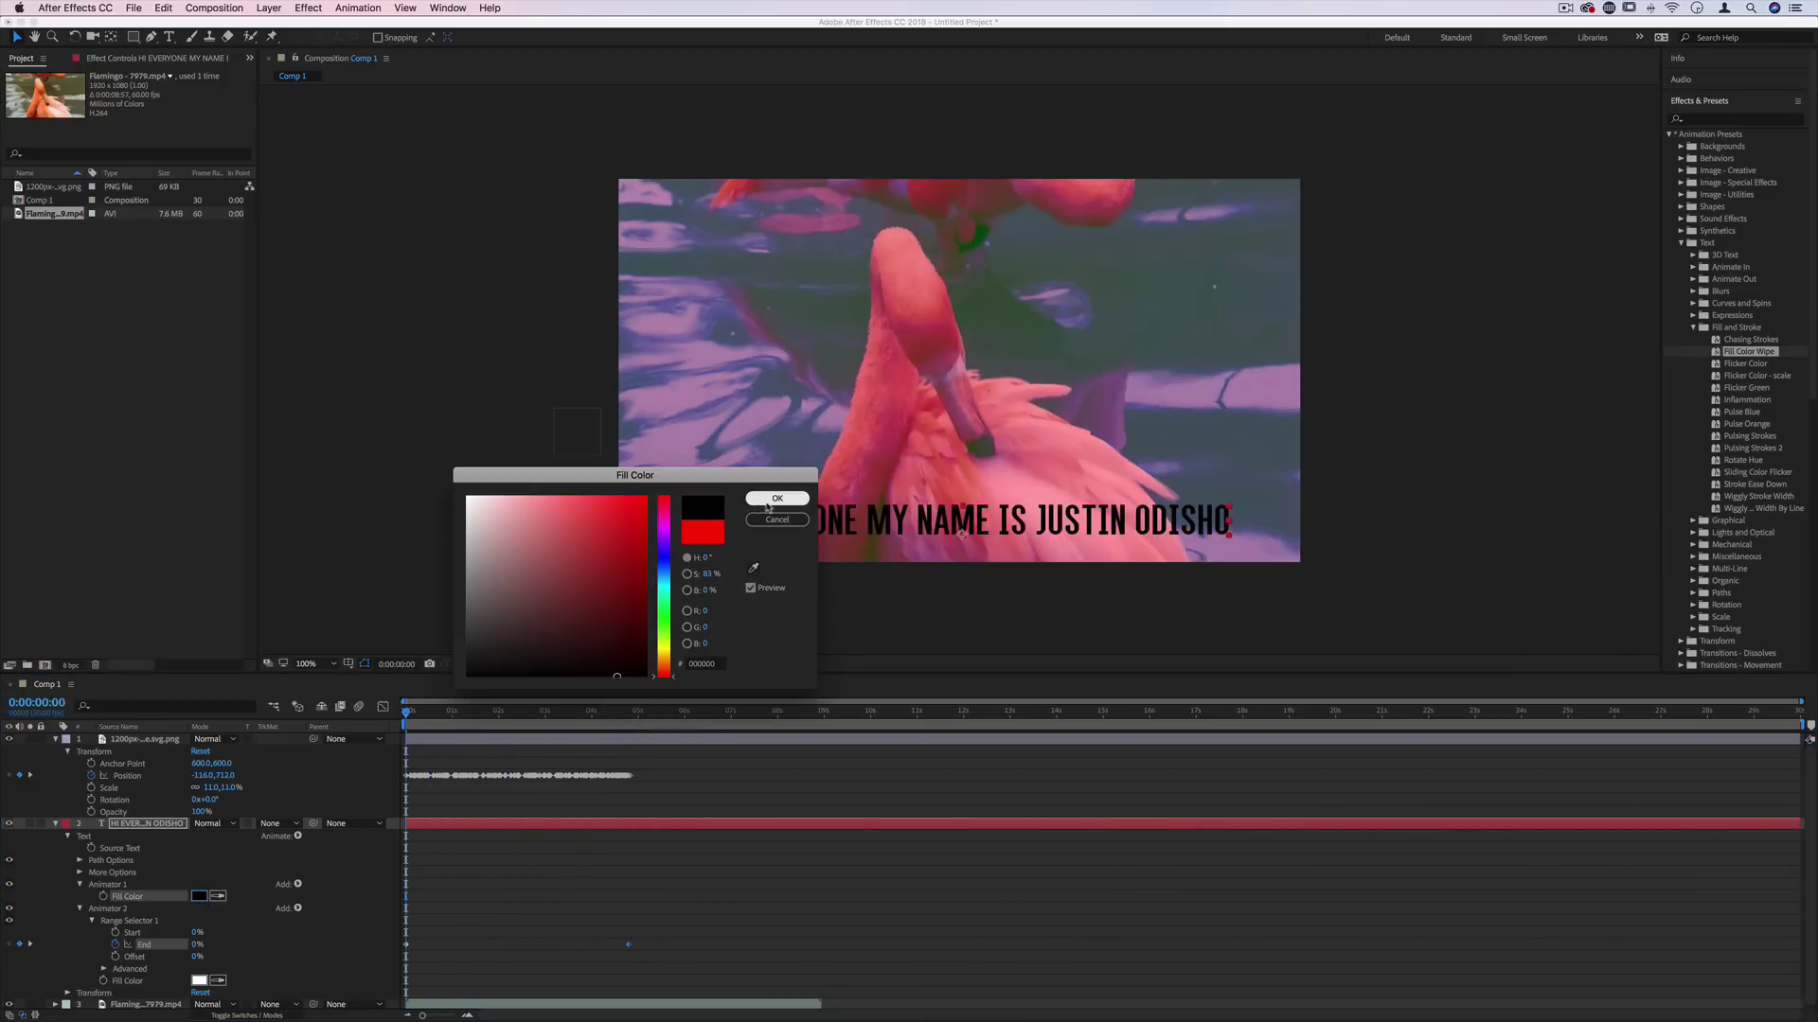
click(776, 503)
Set Animator 2's fill colour to magenta FB00FF.
click(199, 980)
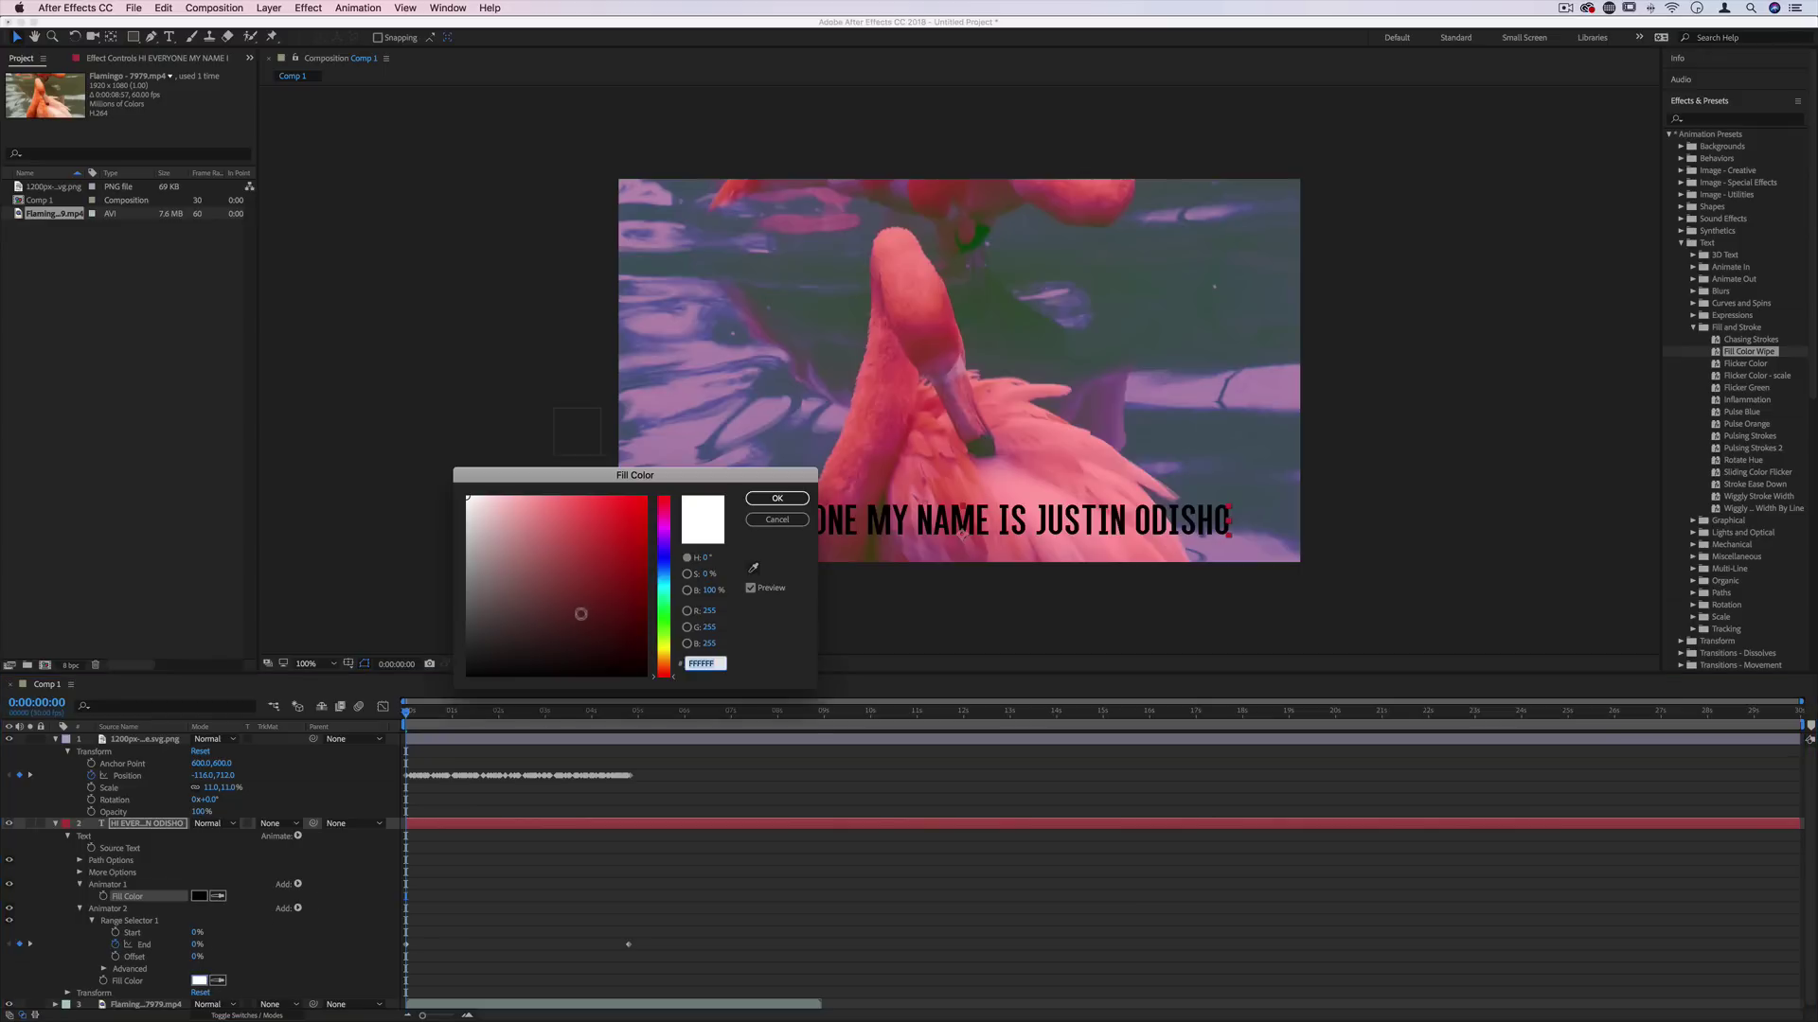
click(660, 528)
drag(603, 555, 650, 442)
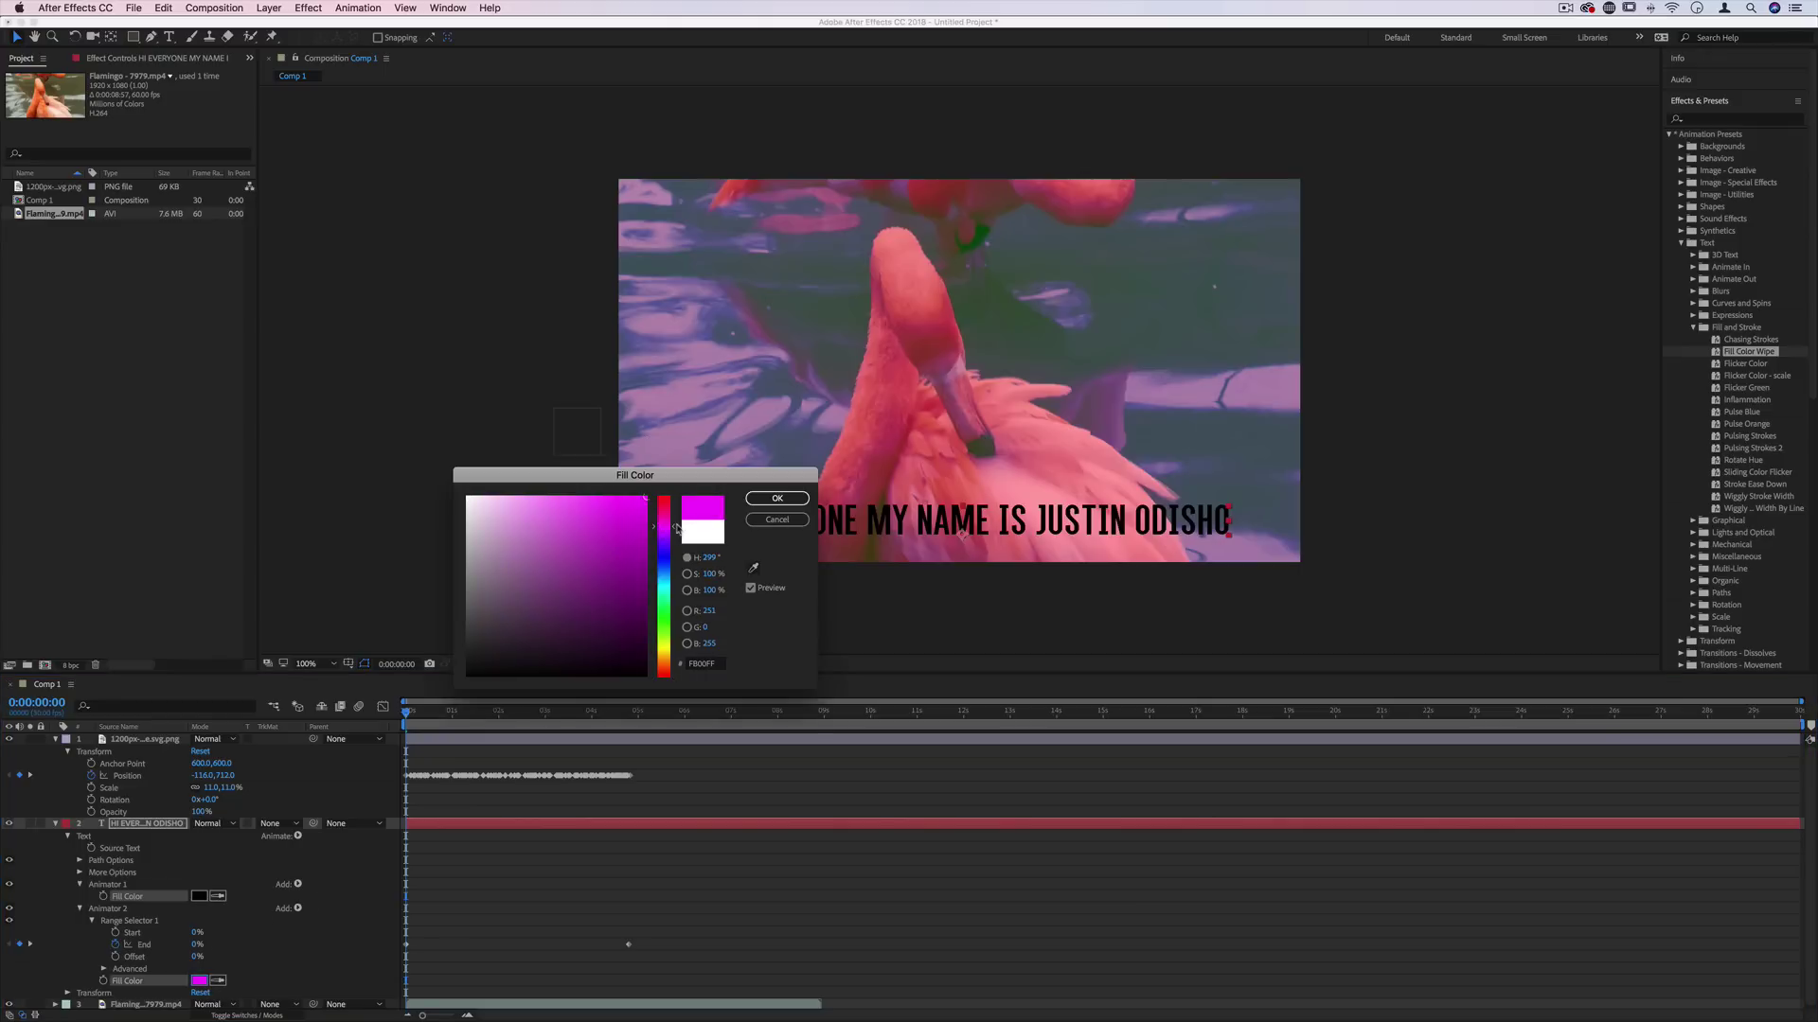
click(776, 498)
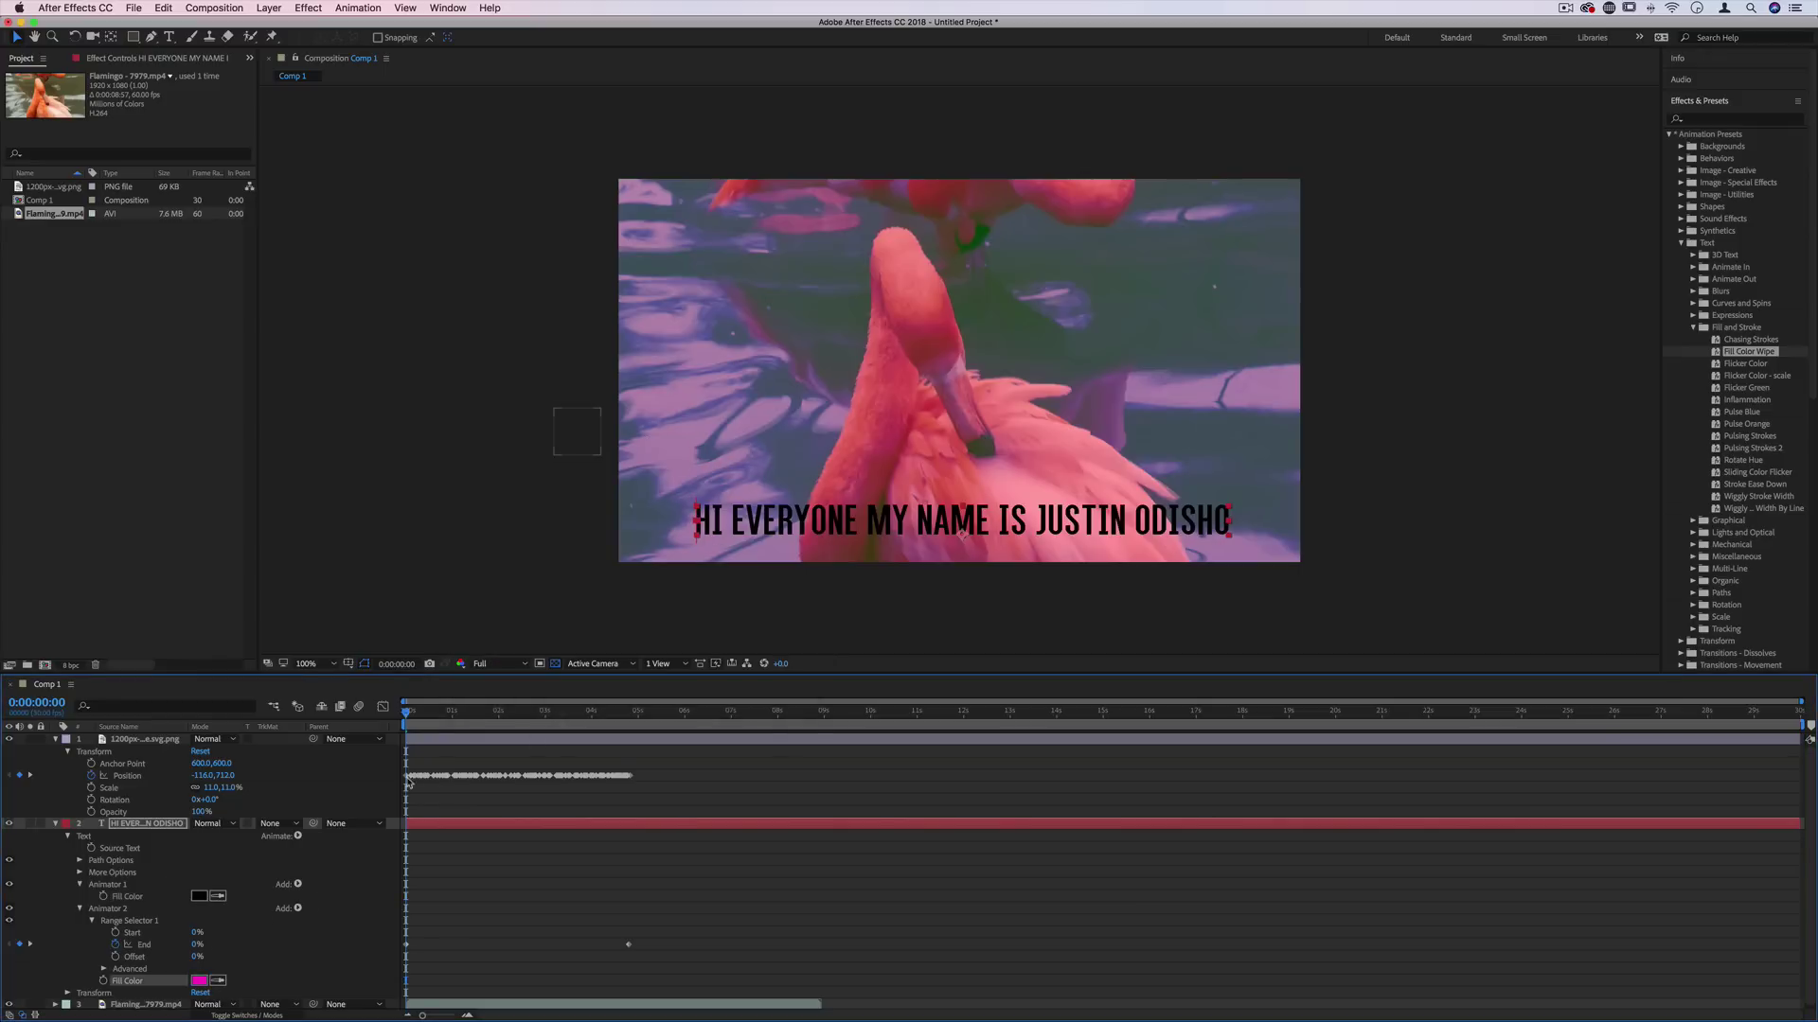
Preview the colour wipe and nudge its End keyframe slightly earlier.
key(space)
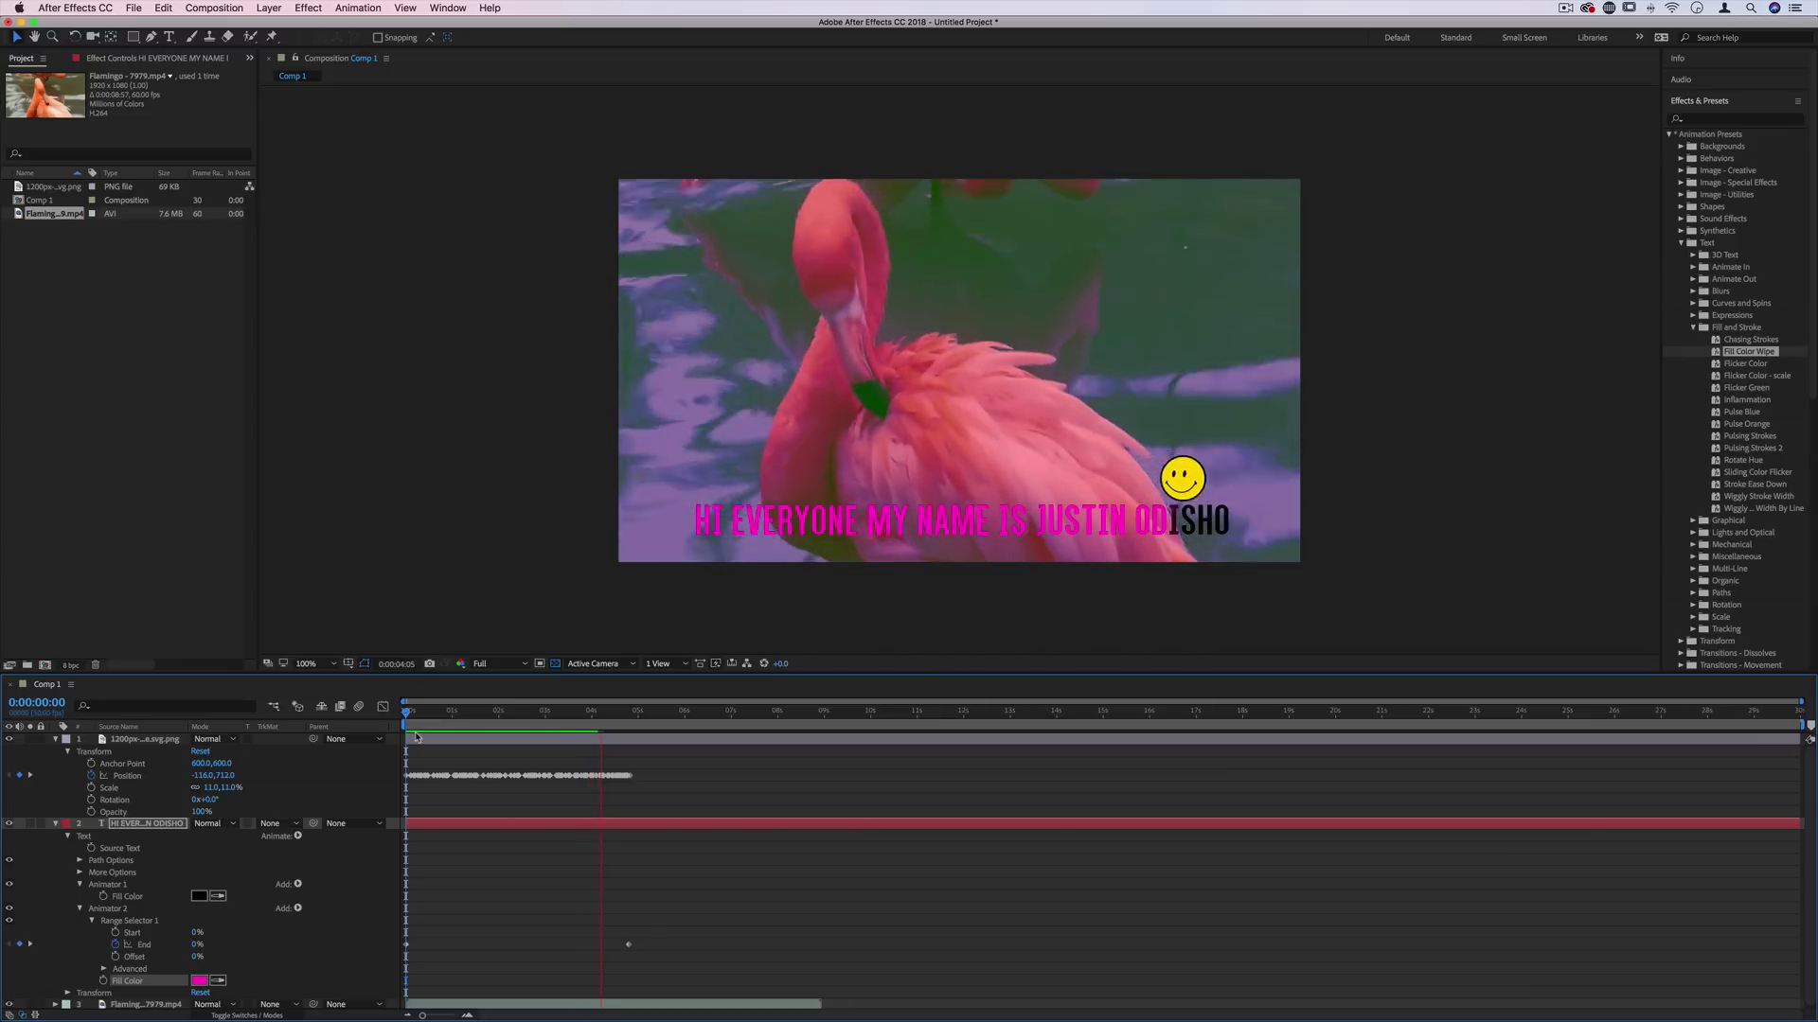
key(space)
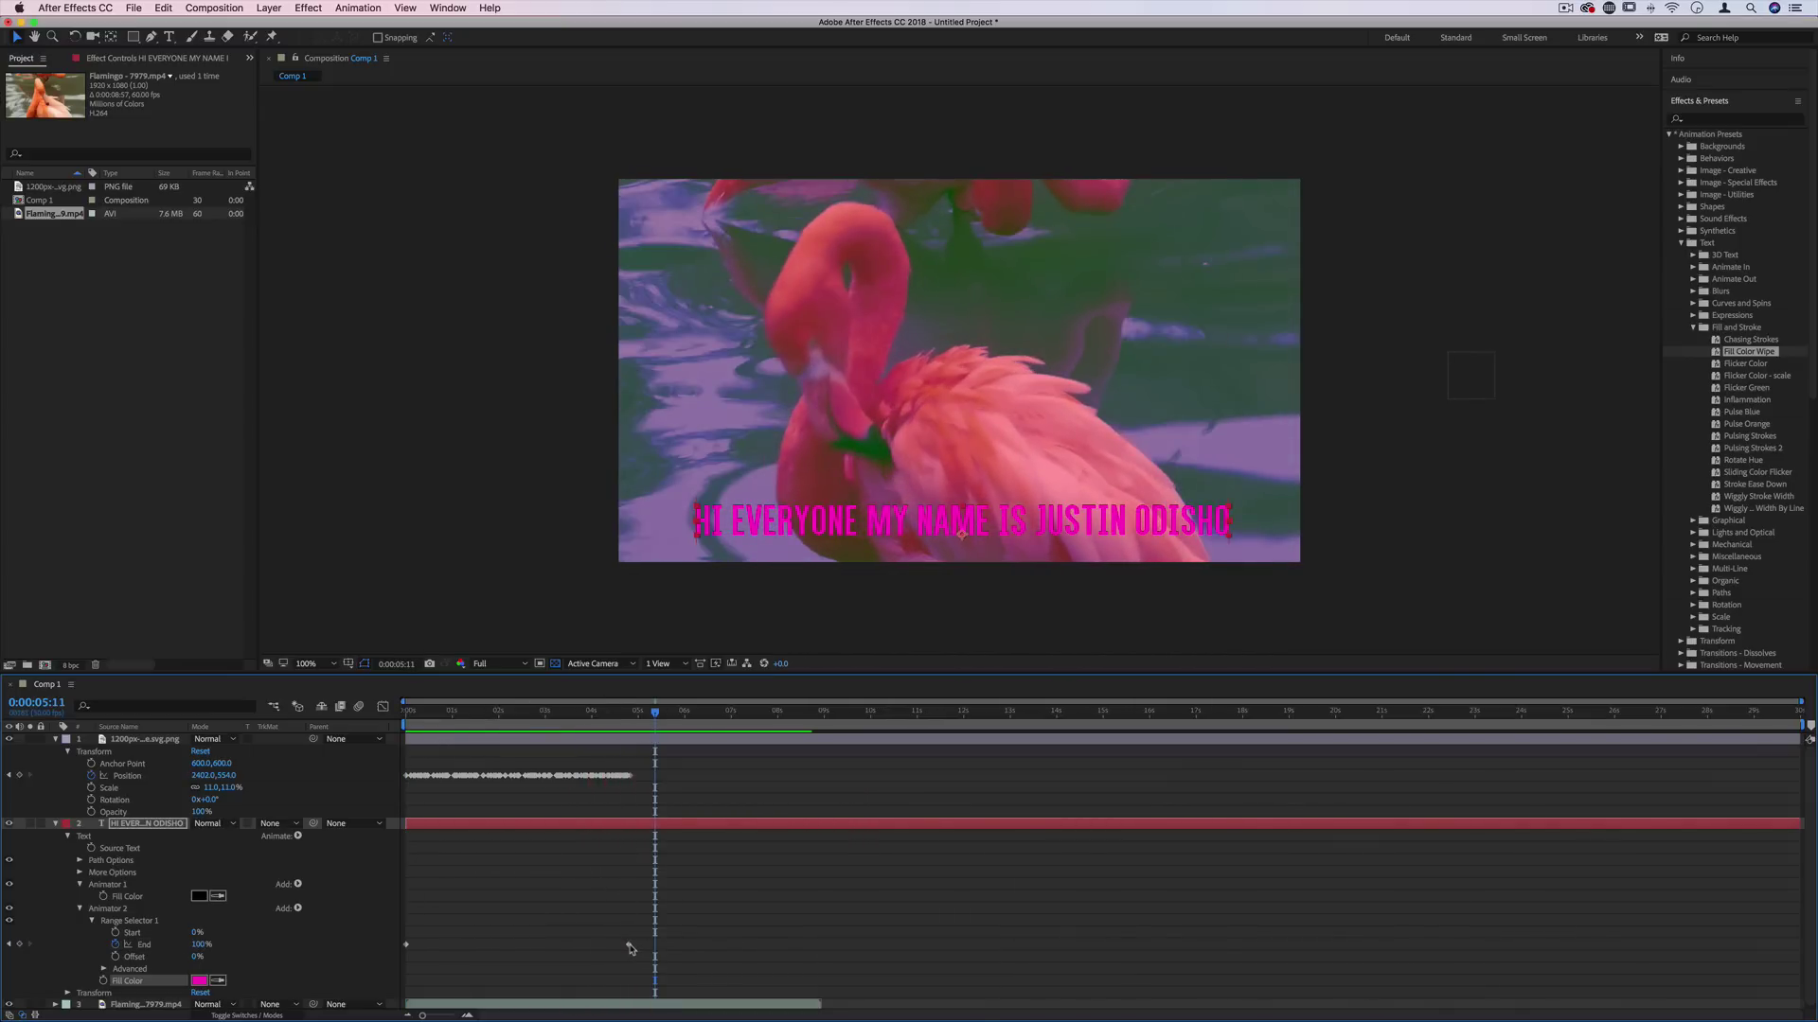
drag(628, 944, 624, 944)
Return to the timeline start and bring up the End keyframe's options.
drag(644, 712, 518, 765)
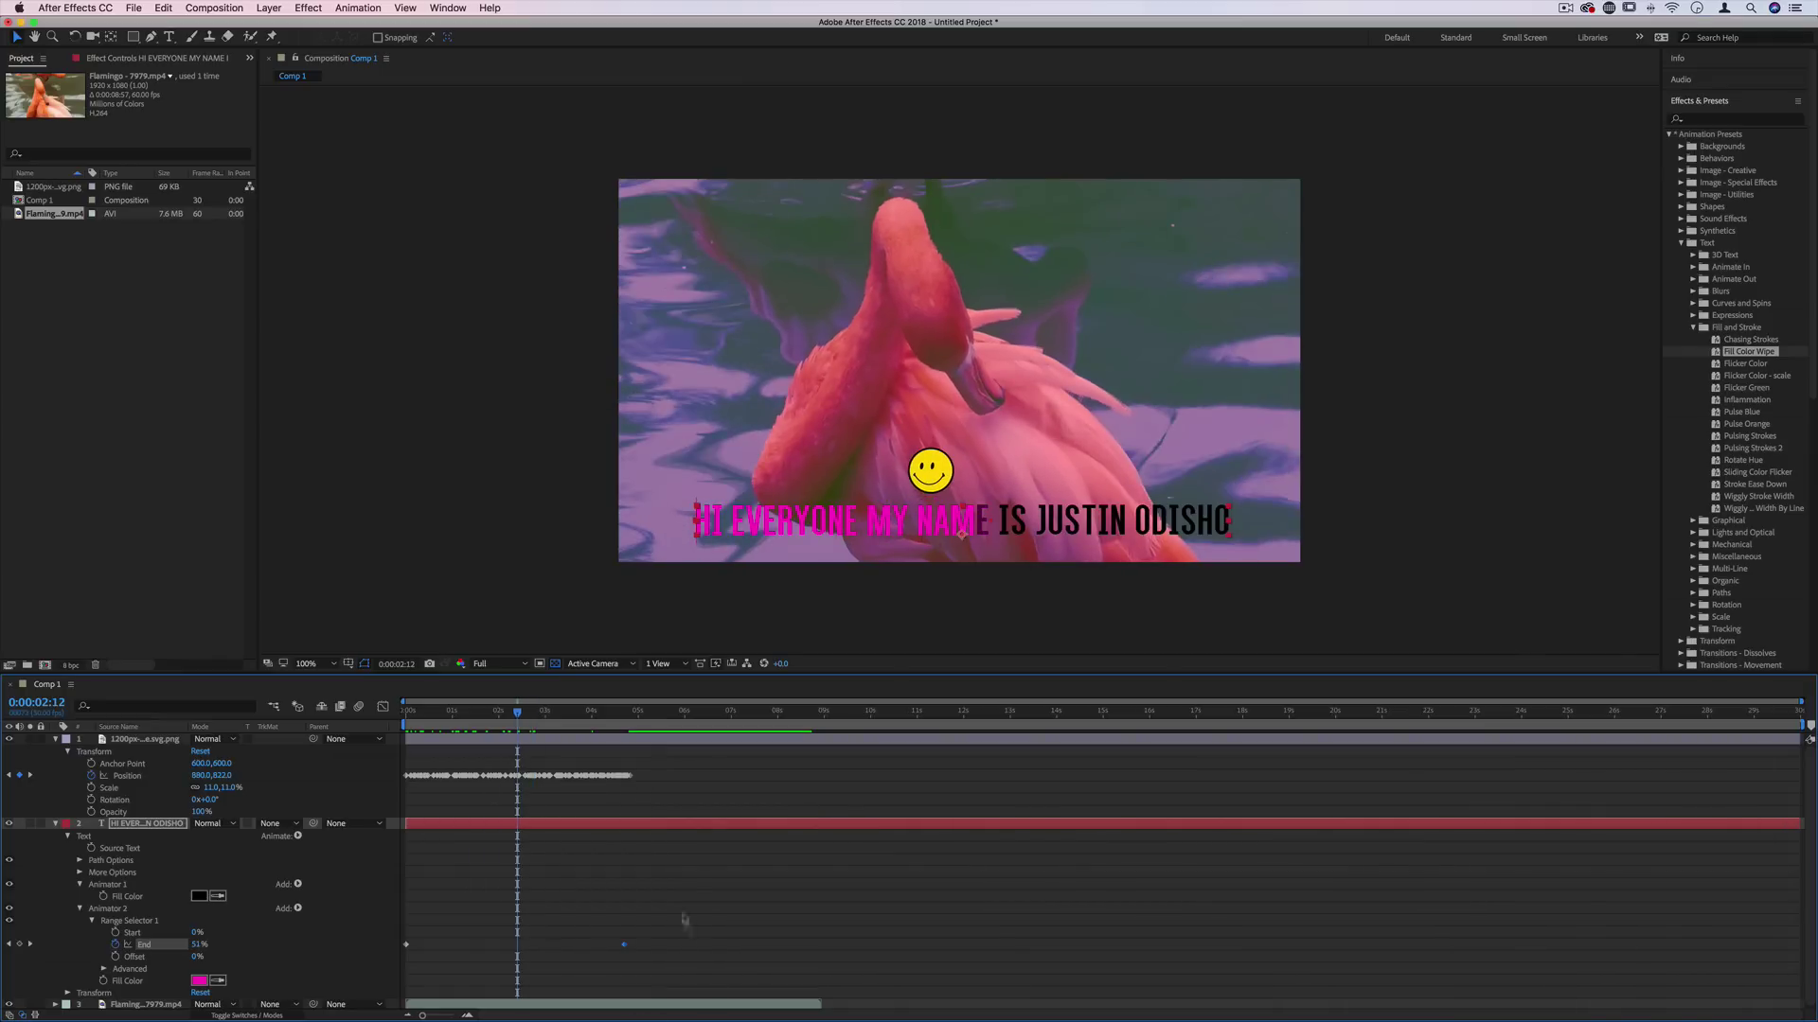
right_click(625, 946)
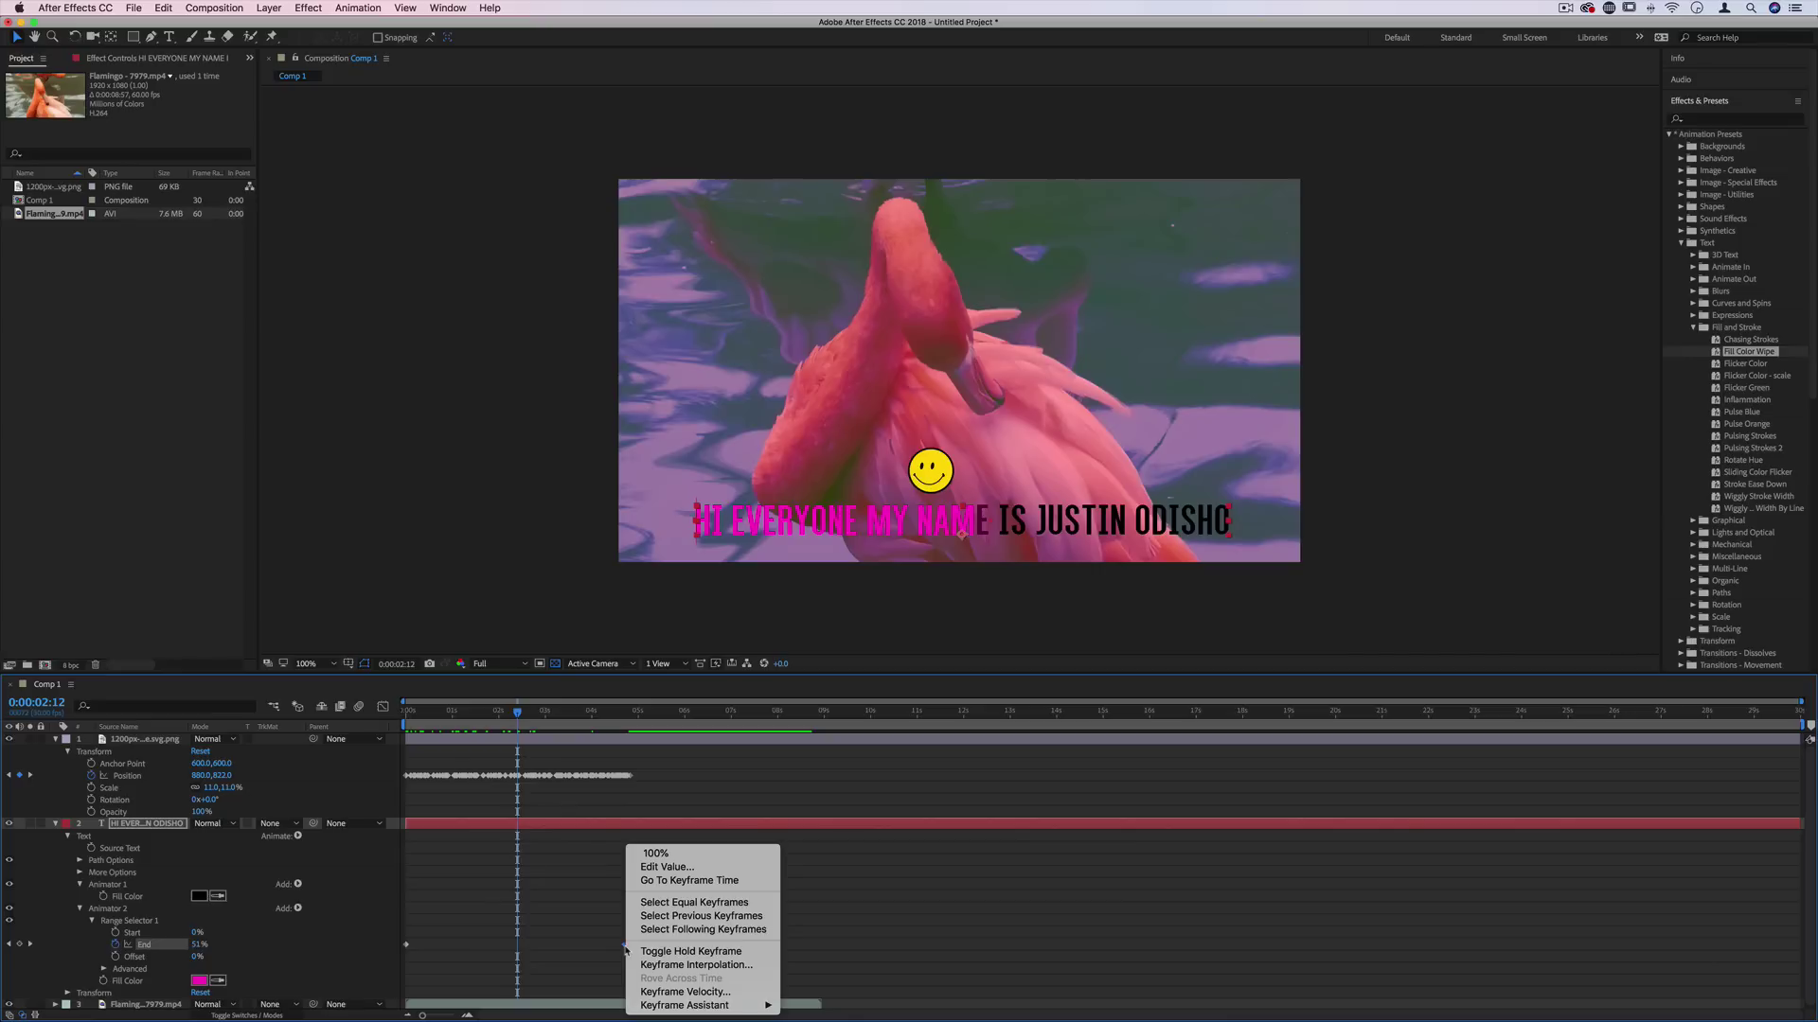
mouse_move(714, 1007)
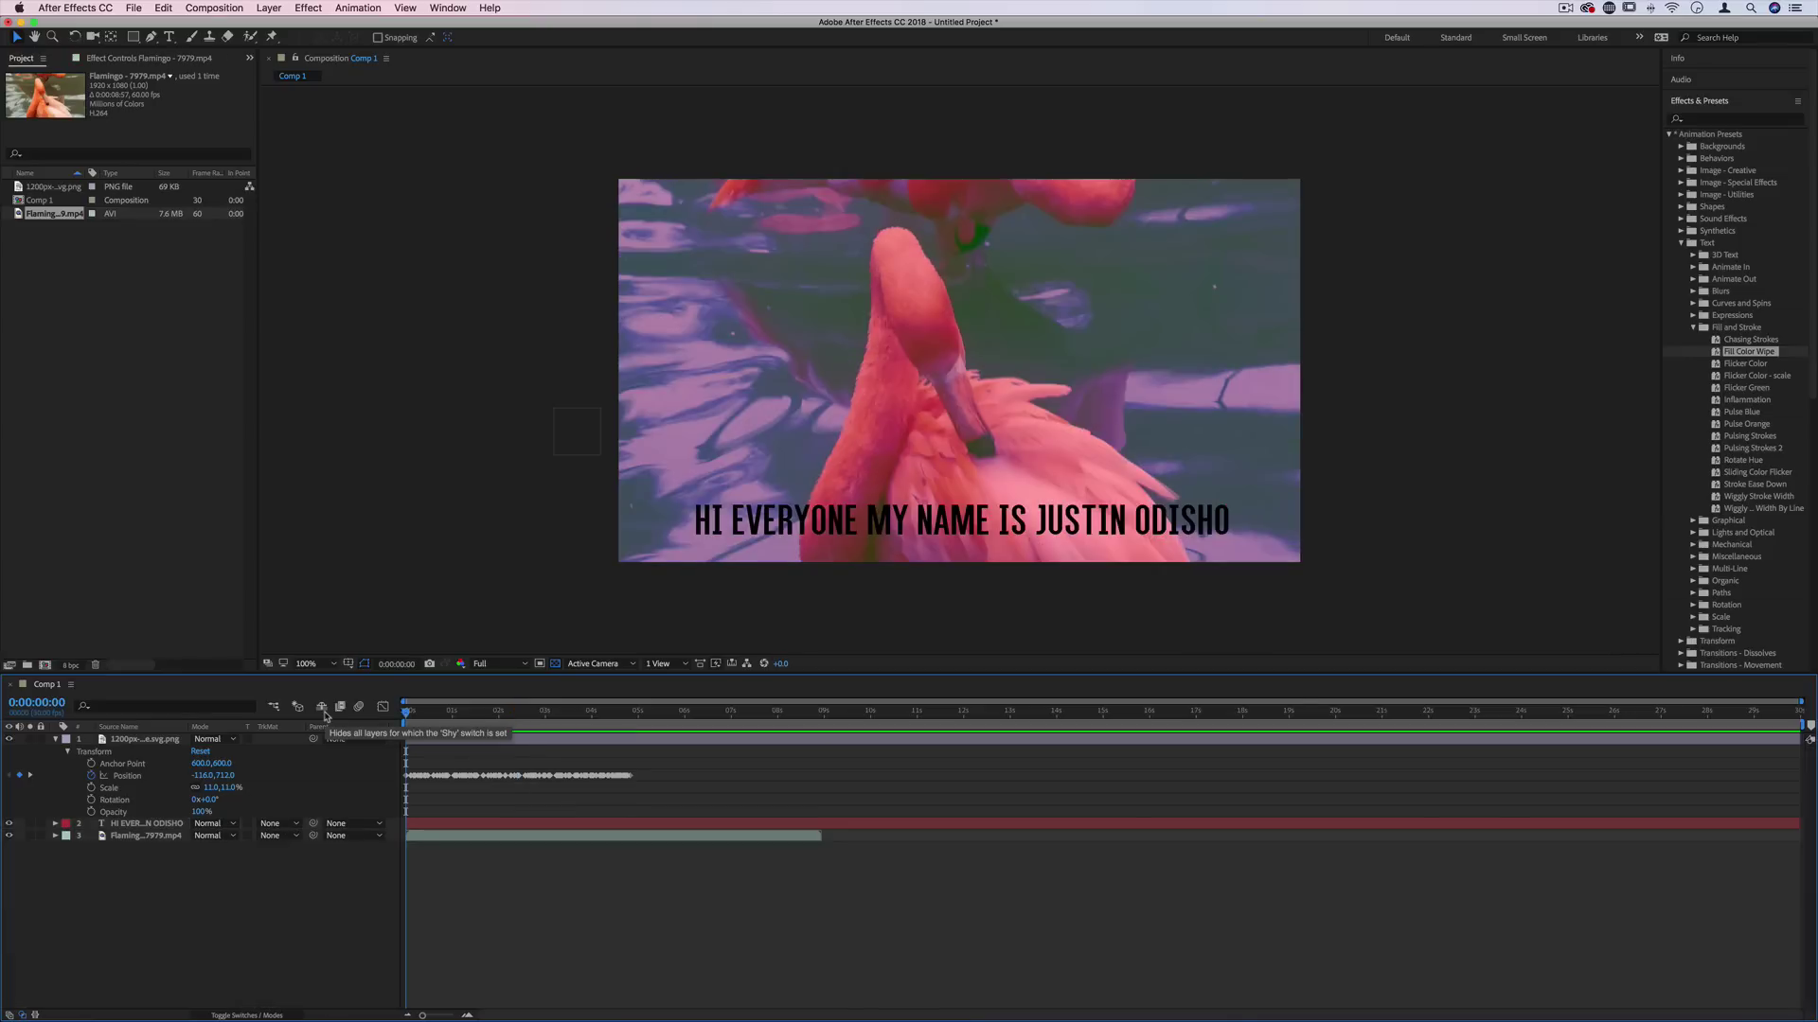
Select the first lyric text layer.
click(142, 826)
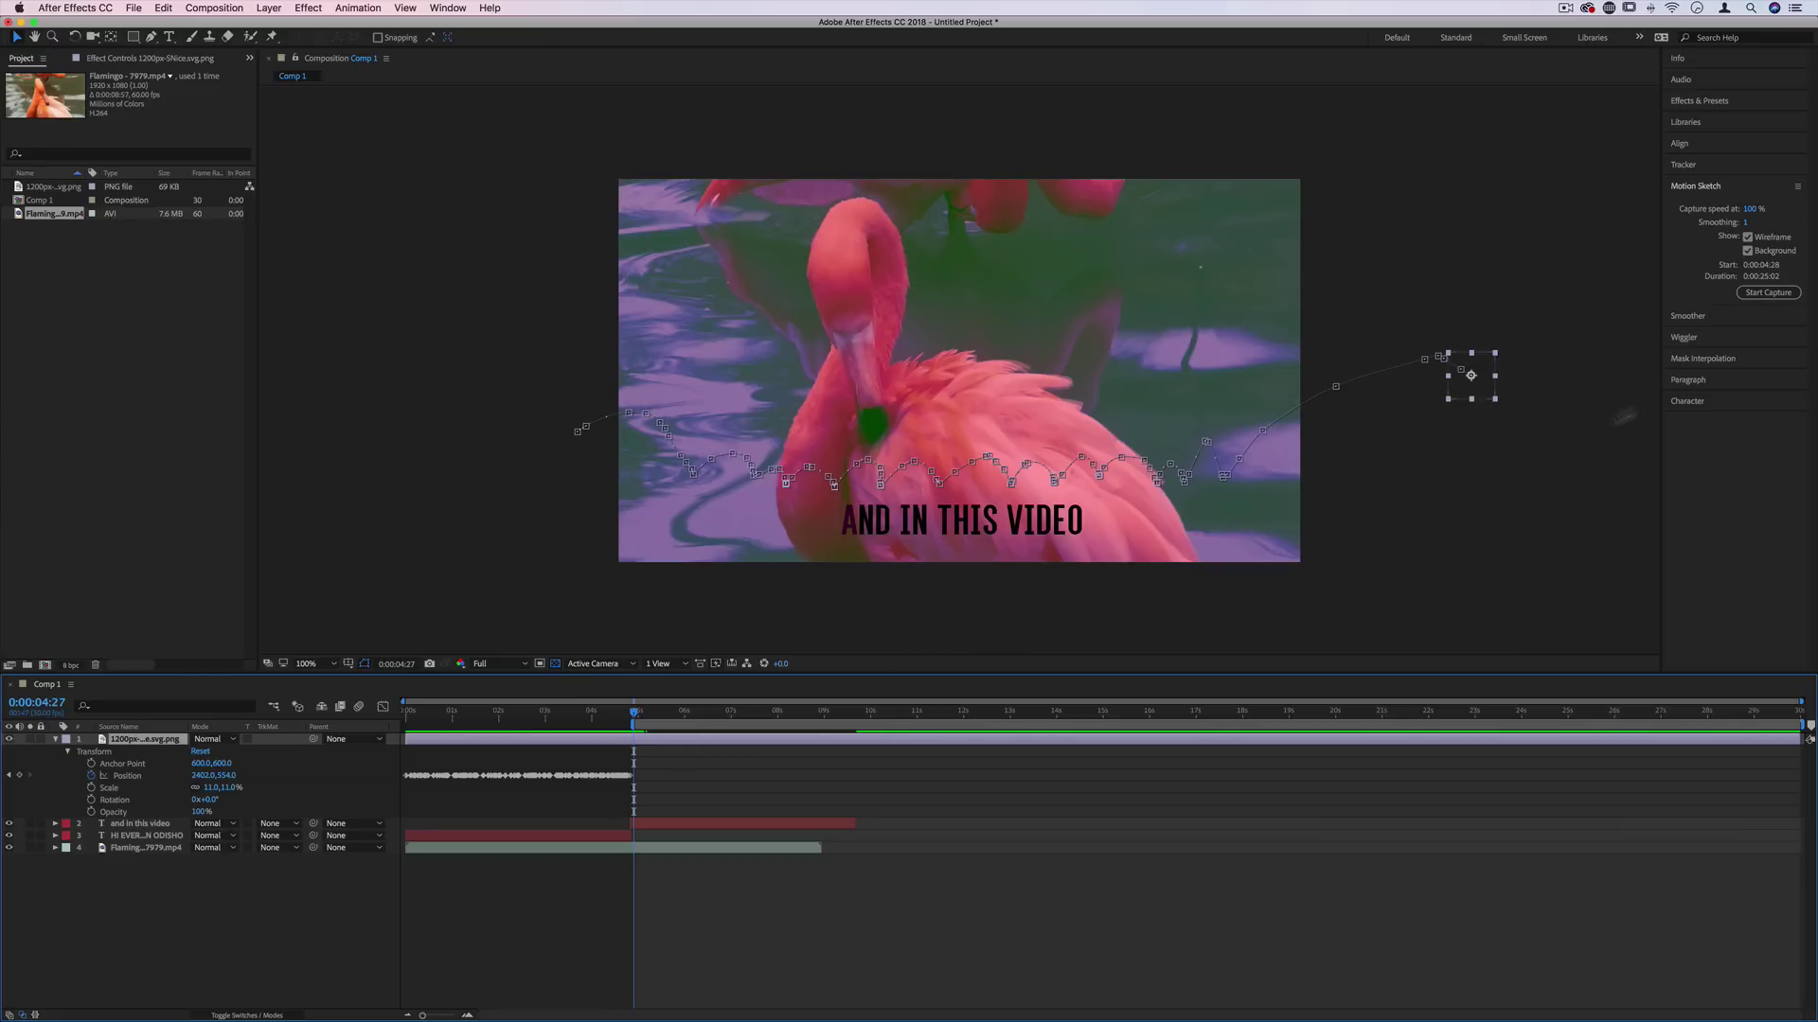
Record a sketched bounce for the smiley over the second line, checking it around 0:00:05:07.
click(1769, 293)
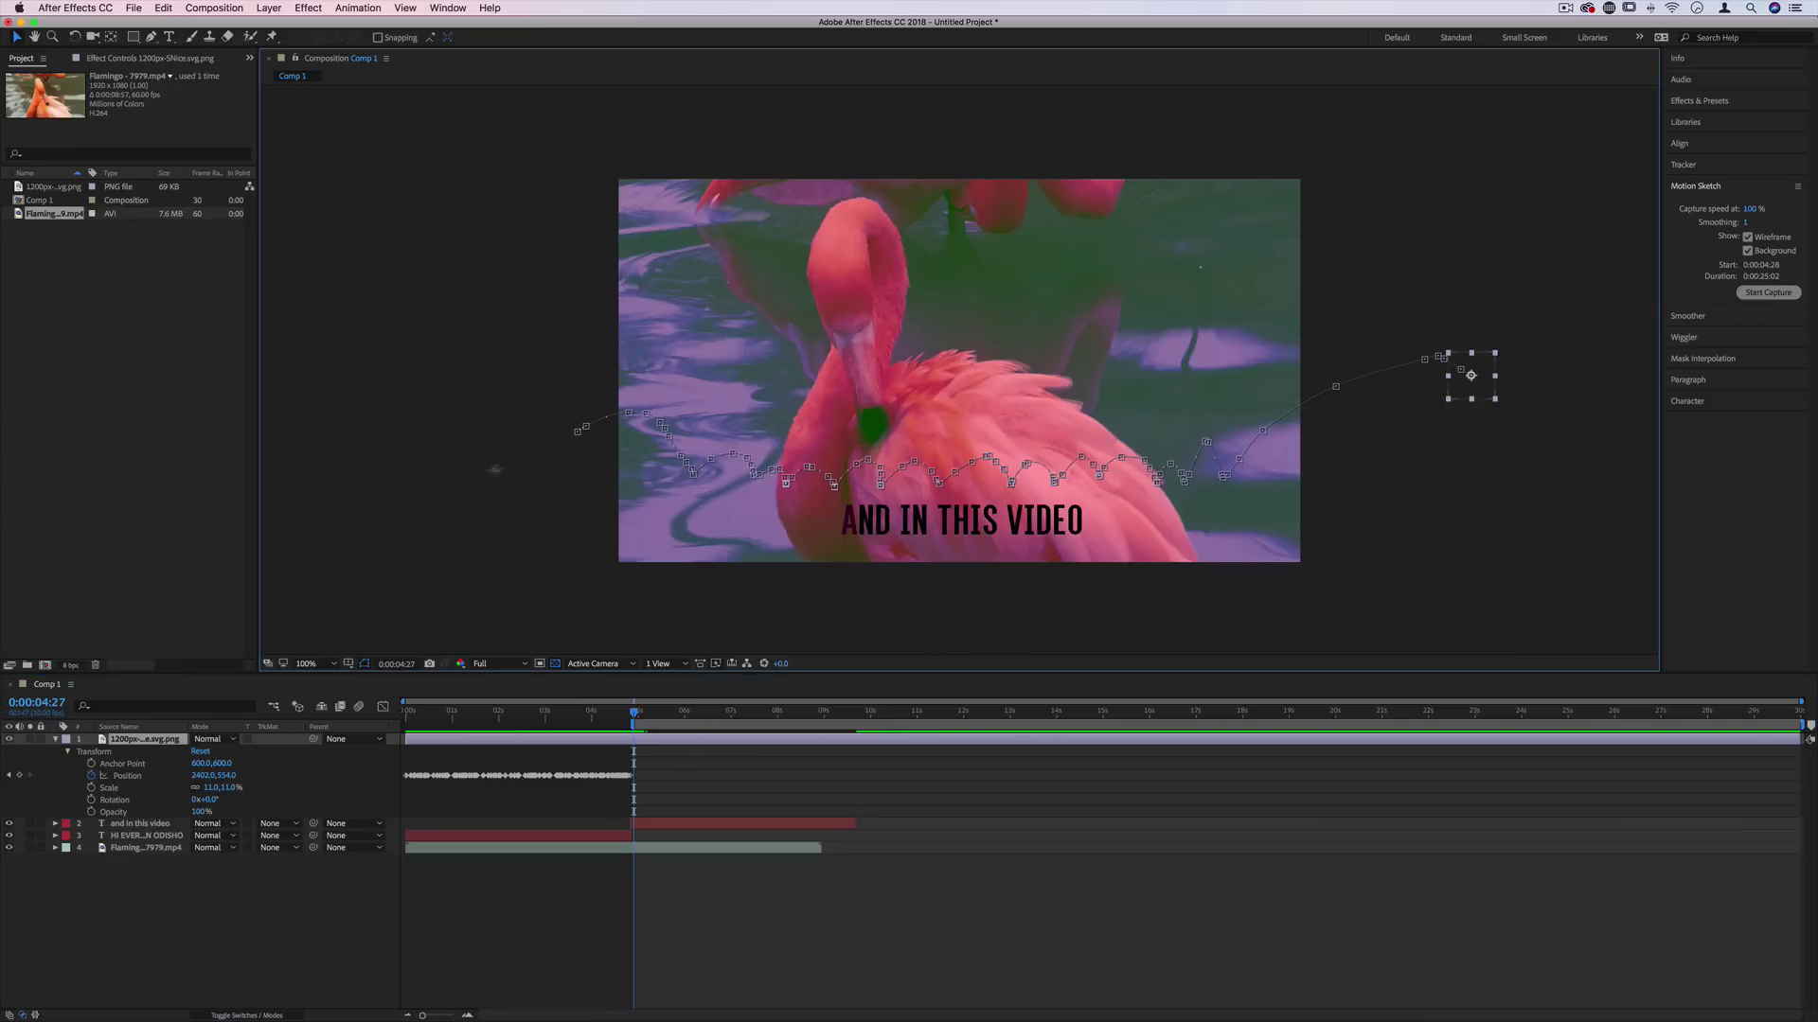
mouse_move(540, 487)
mouse_down()
mouse_move(609, 456)
mouse_move(872, 514)
mouse_move(1504, 455)
mouse_up()
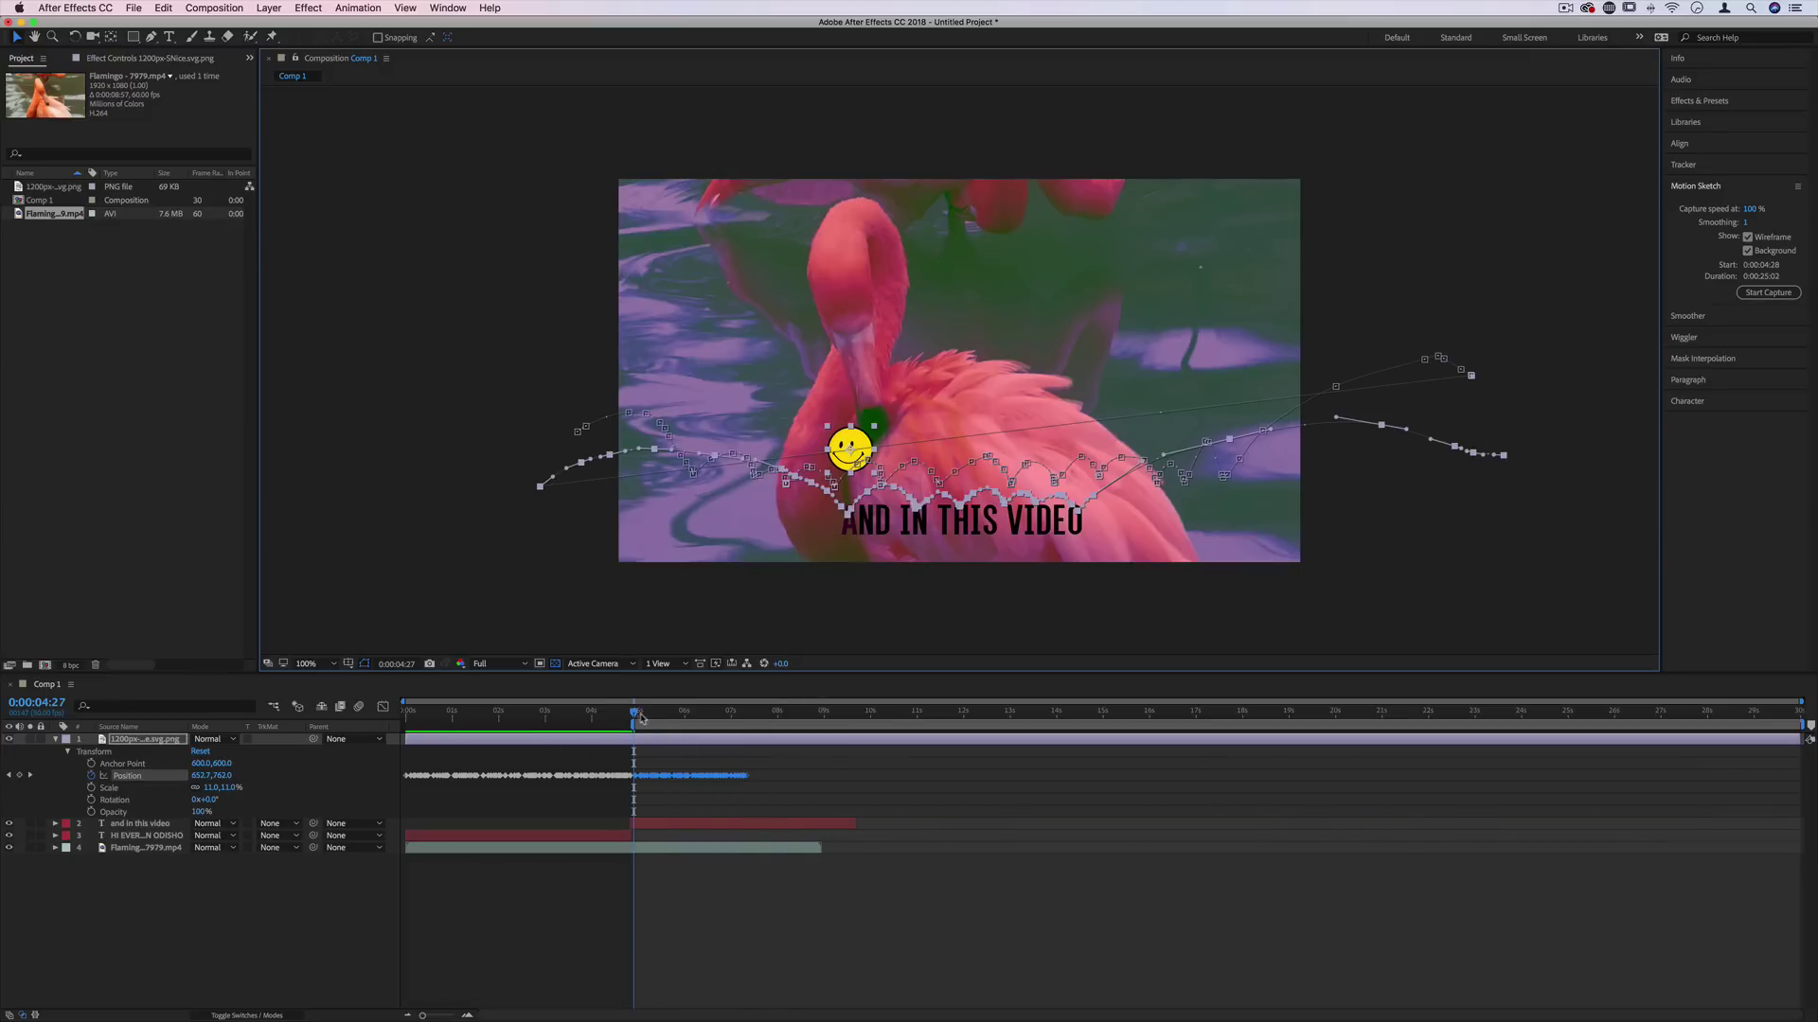
drag(640, 717, 650, 718)
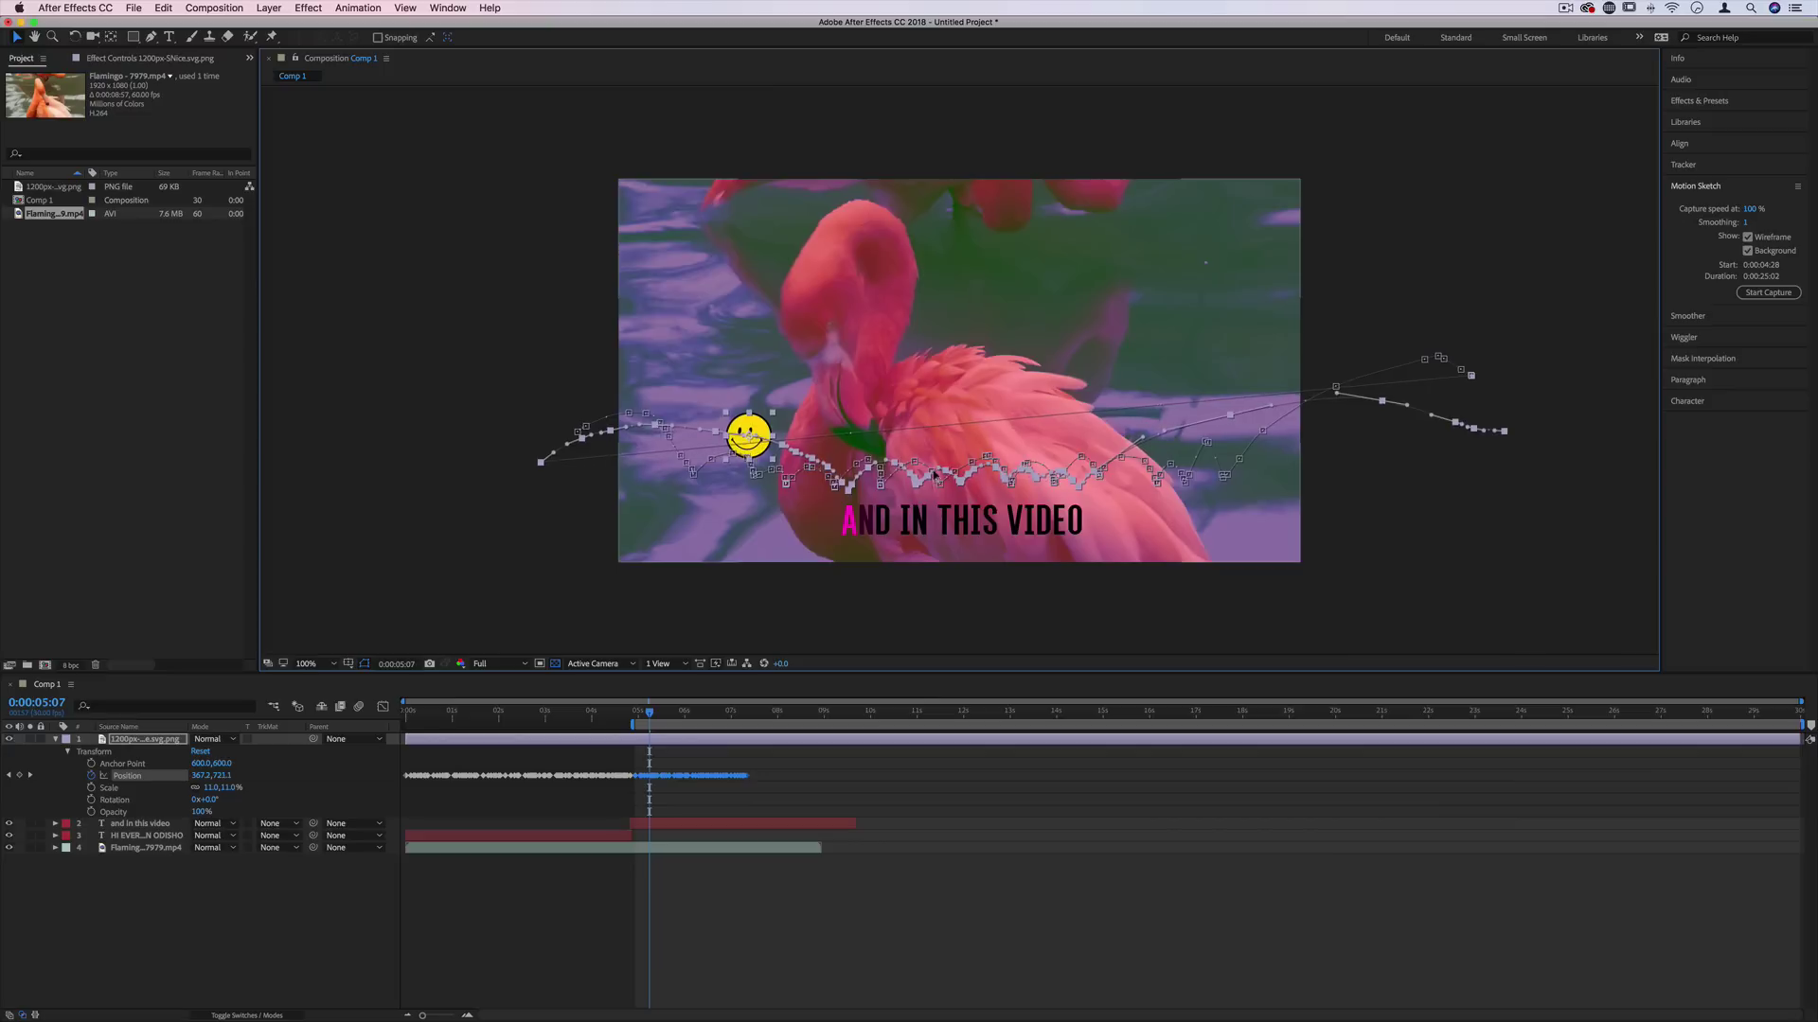
key(comma)
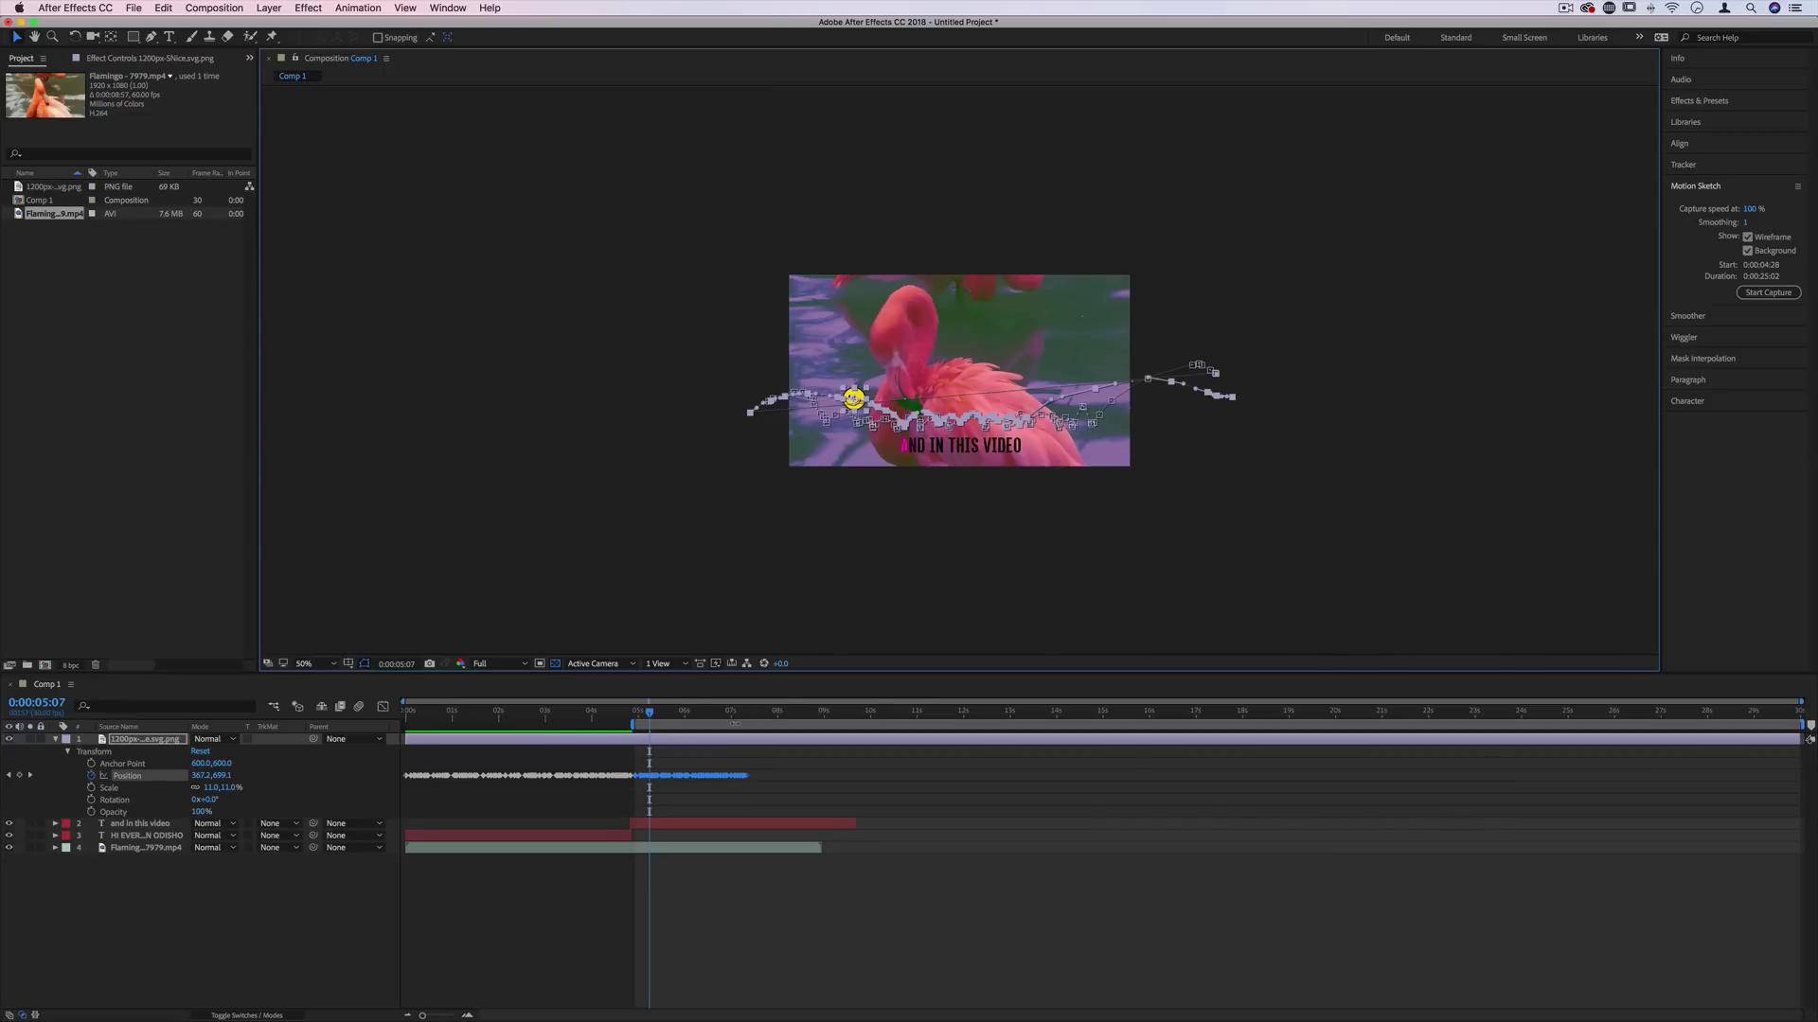
mouse_move(655, 716)
mouse_down()
mouse_move(603, 721)
mouse_move(626, 708)
mouse_up()
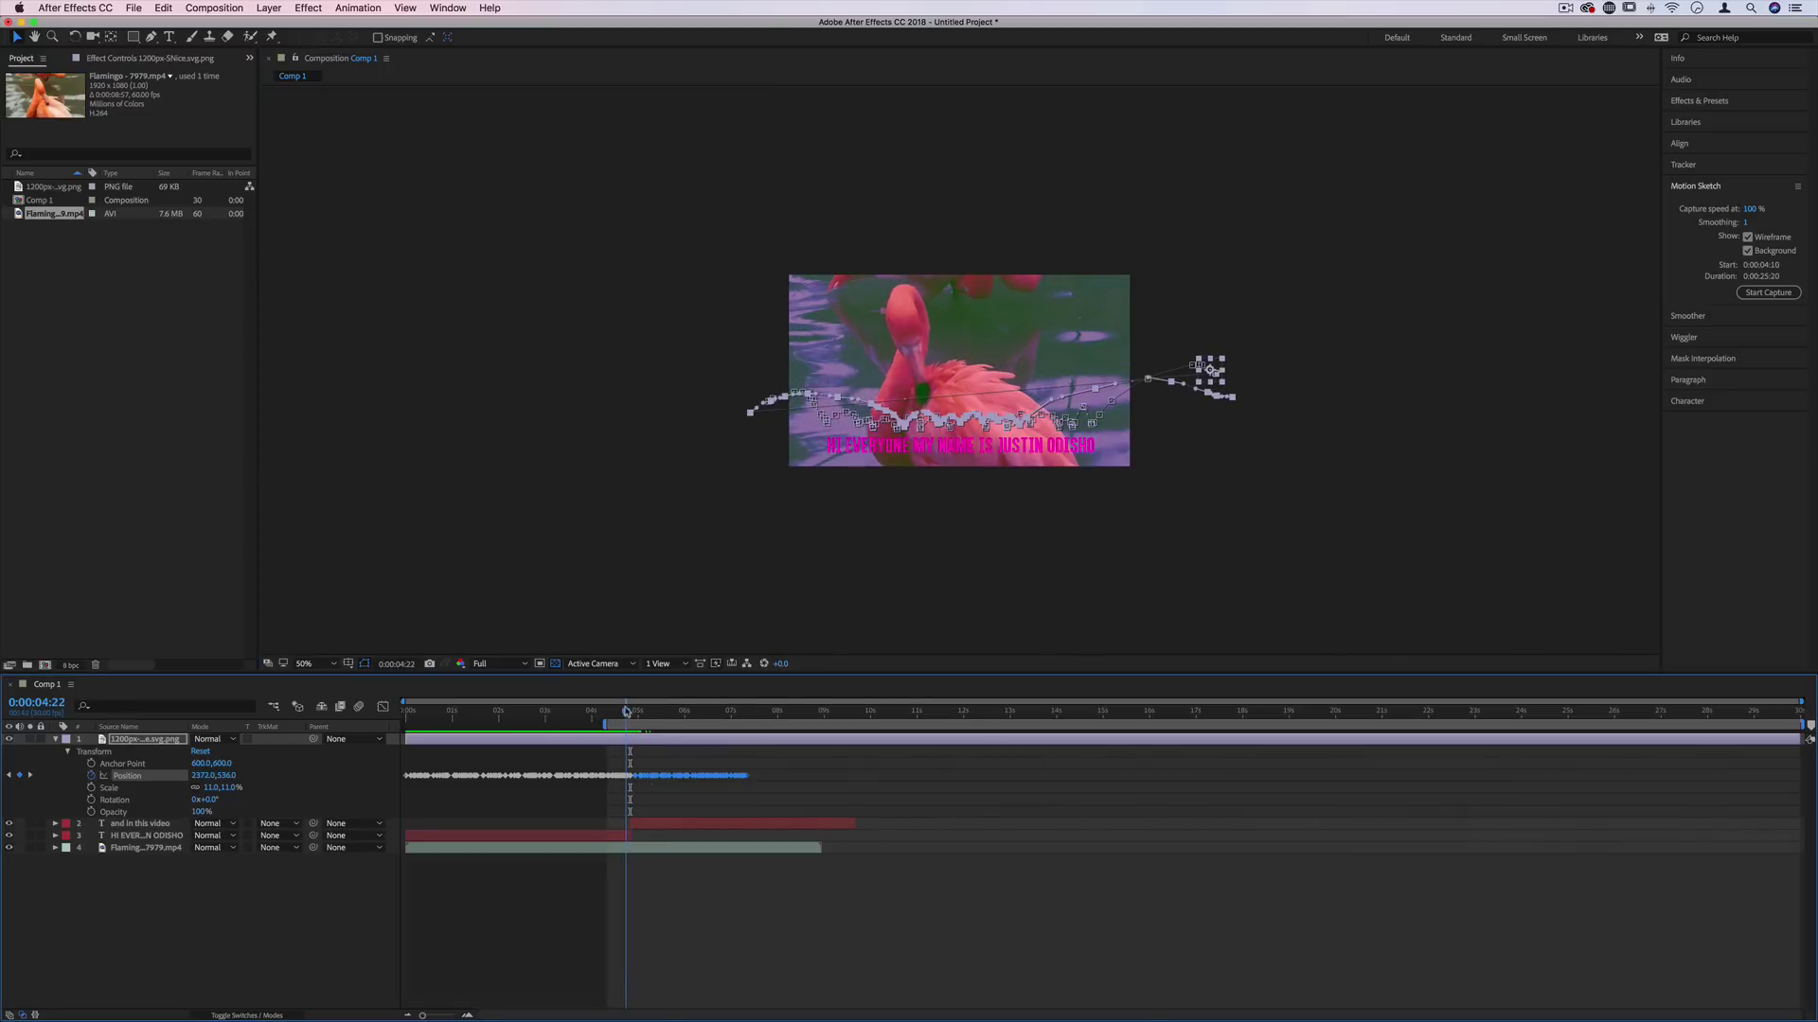
View at 100% near 0:00:04:24 and zoom the timeline to individual frames.
click(322, 666)
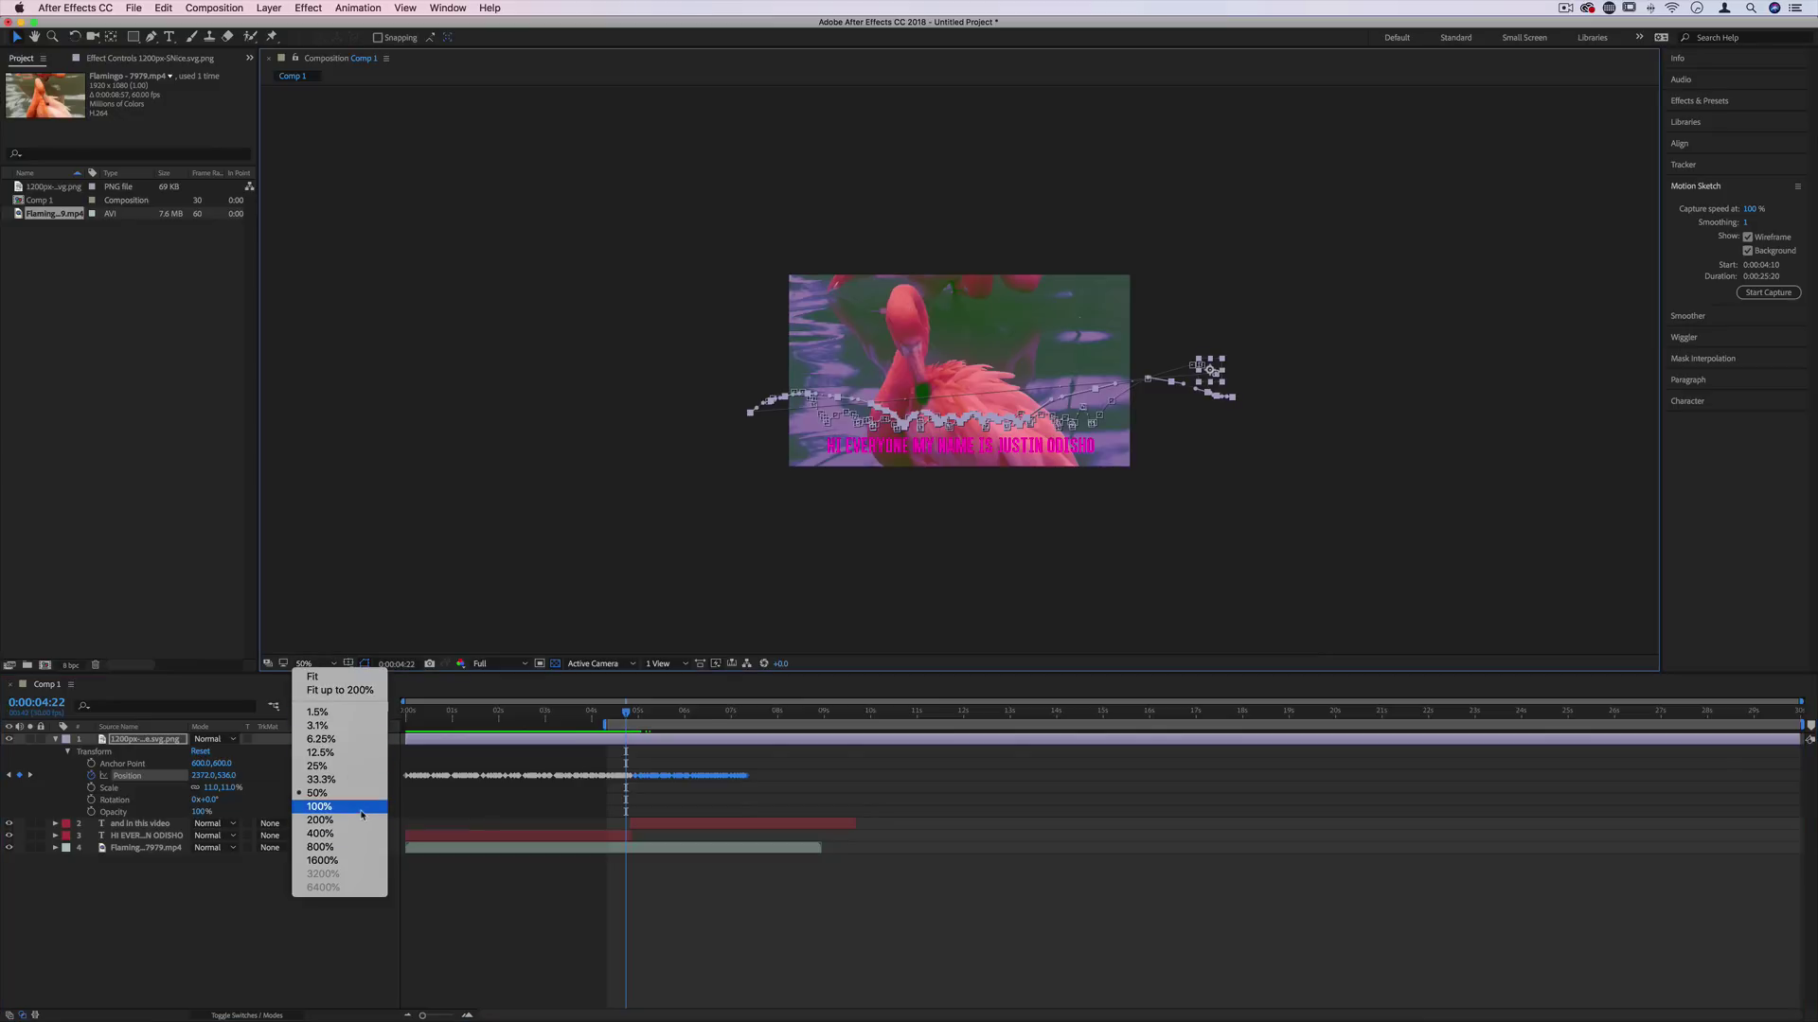
click(319, 807)
click(630, 711)
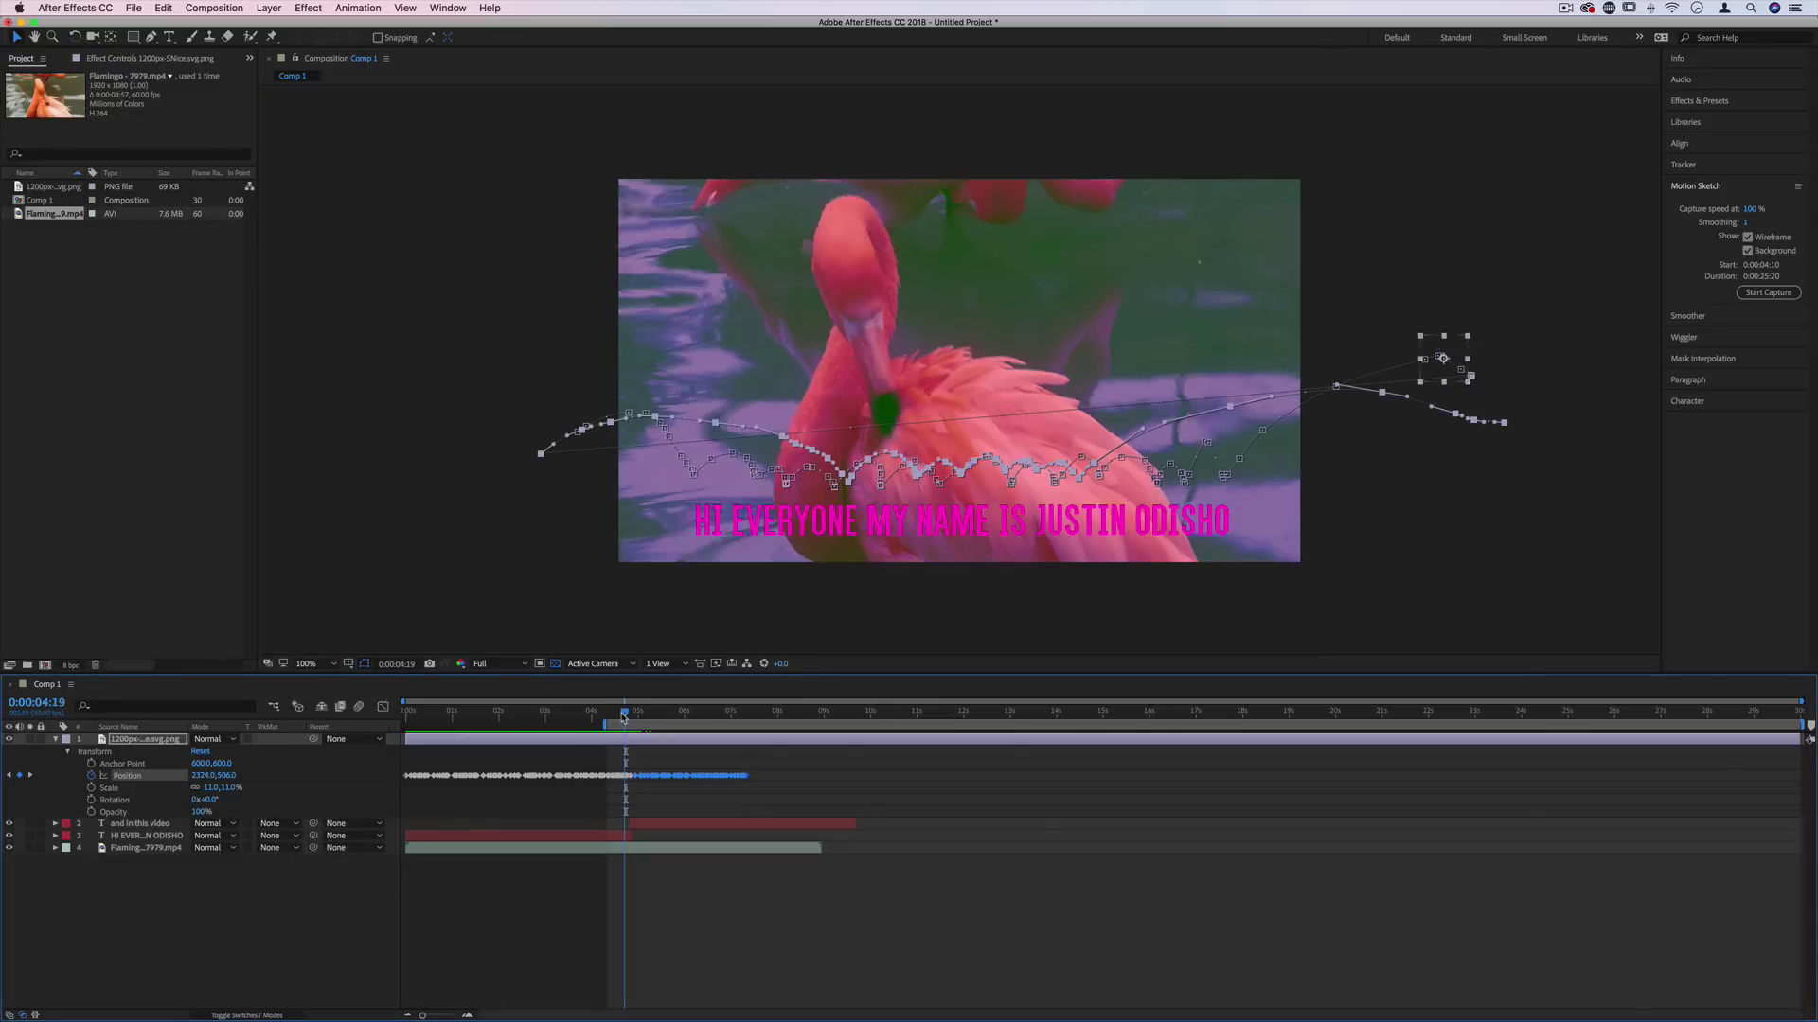
drag(634, 717, 636, 719)
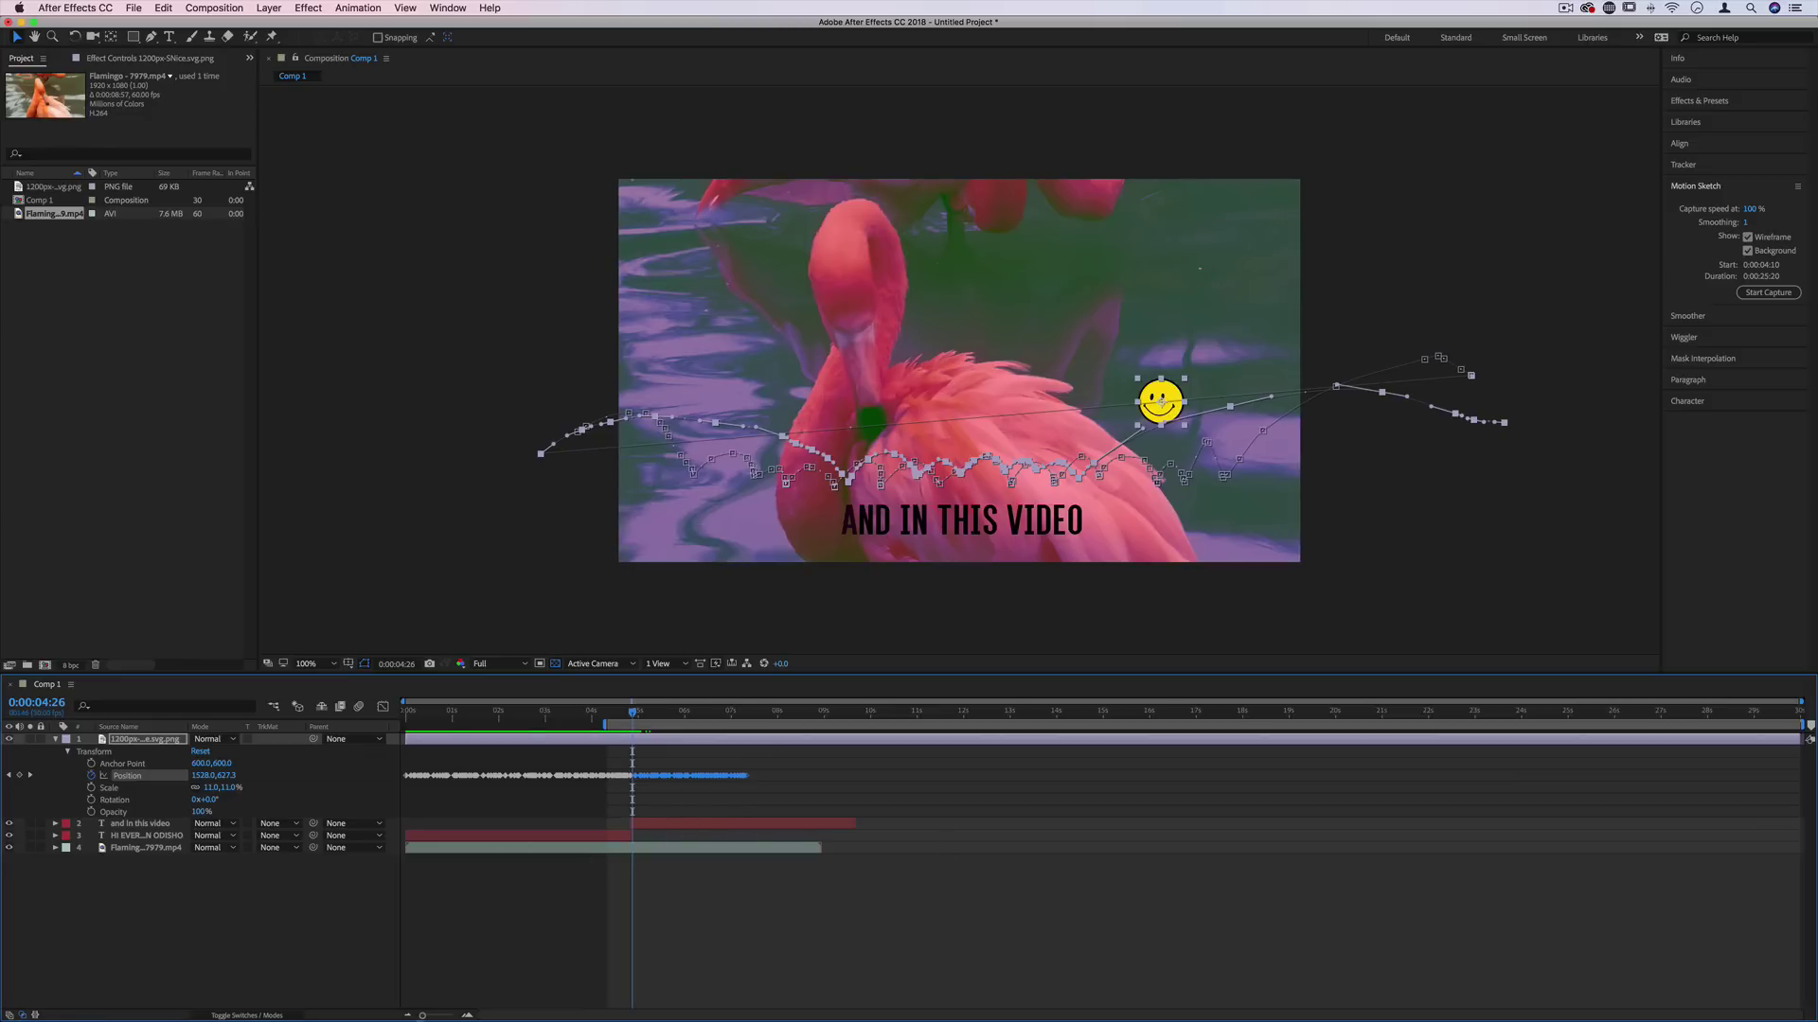
drag(428, 1015, 453, 1016)
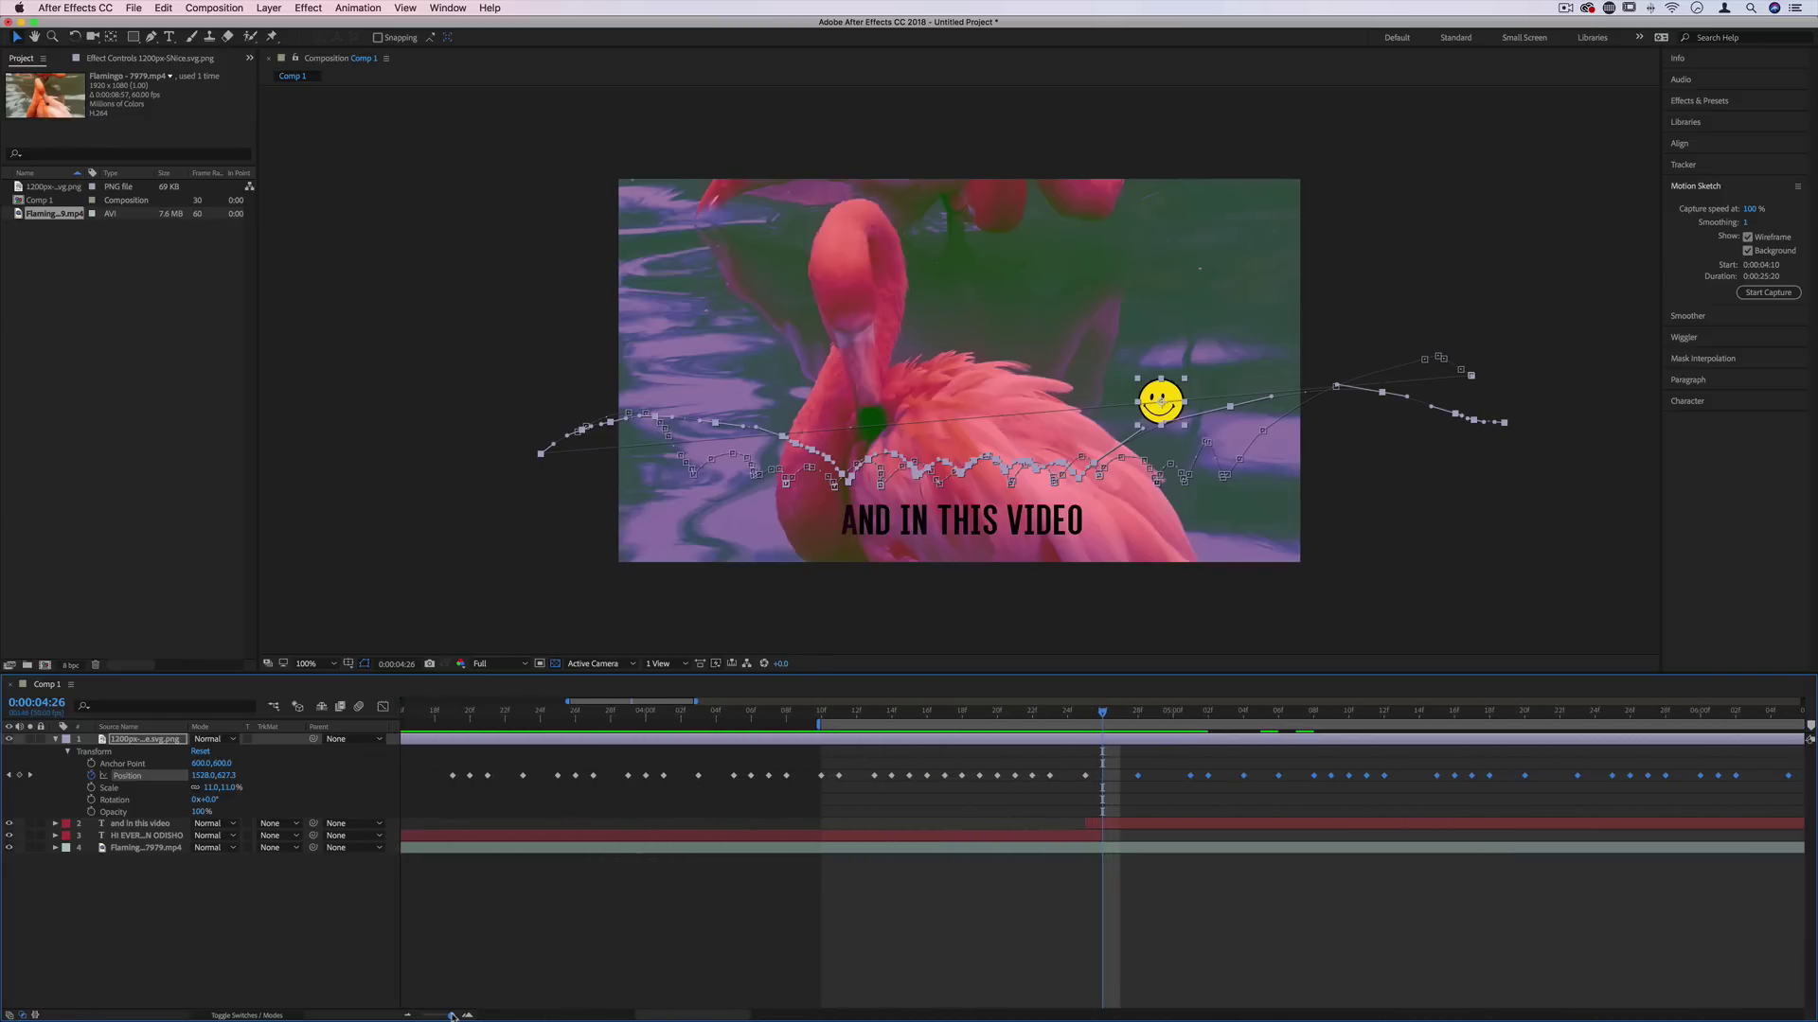
Turn the smiley's Position keyframes at the line change into hold keyframes.
mouse_move(1103, 718)
mouse_down()
mouse_move(1081, 716)
mouse_move(1138, 718)
mouse_up()
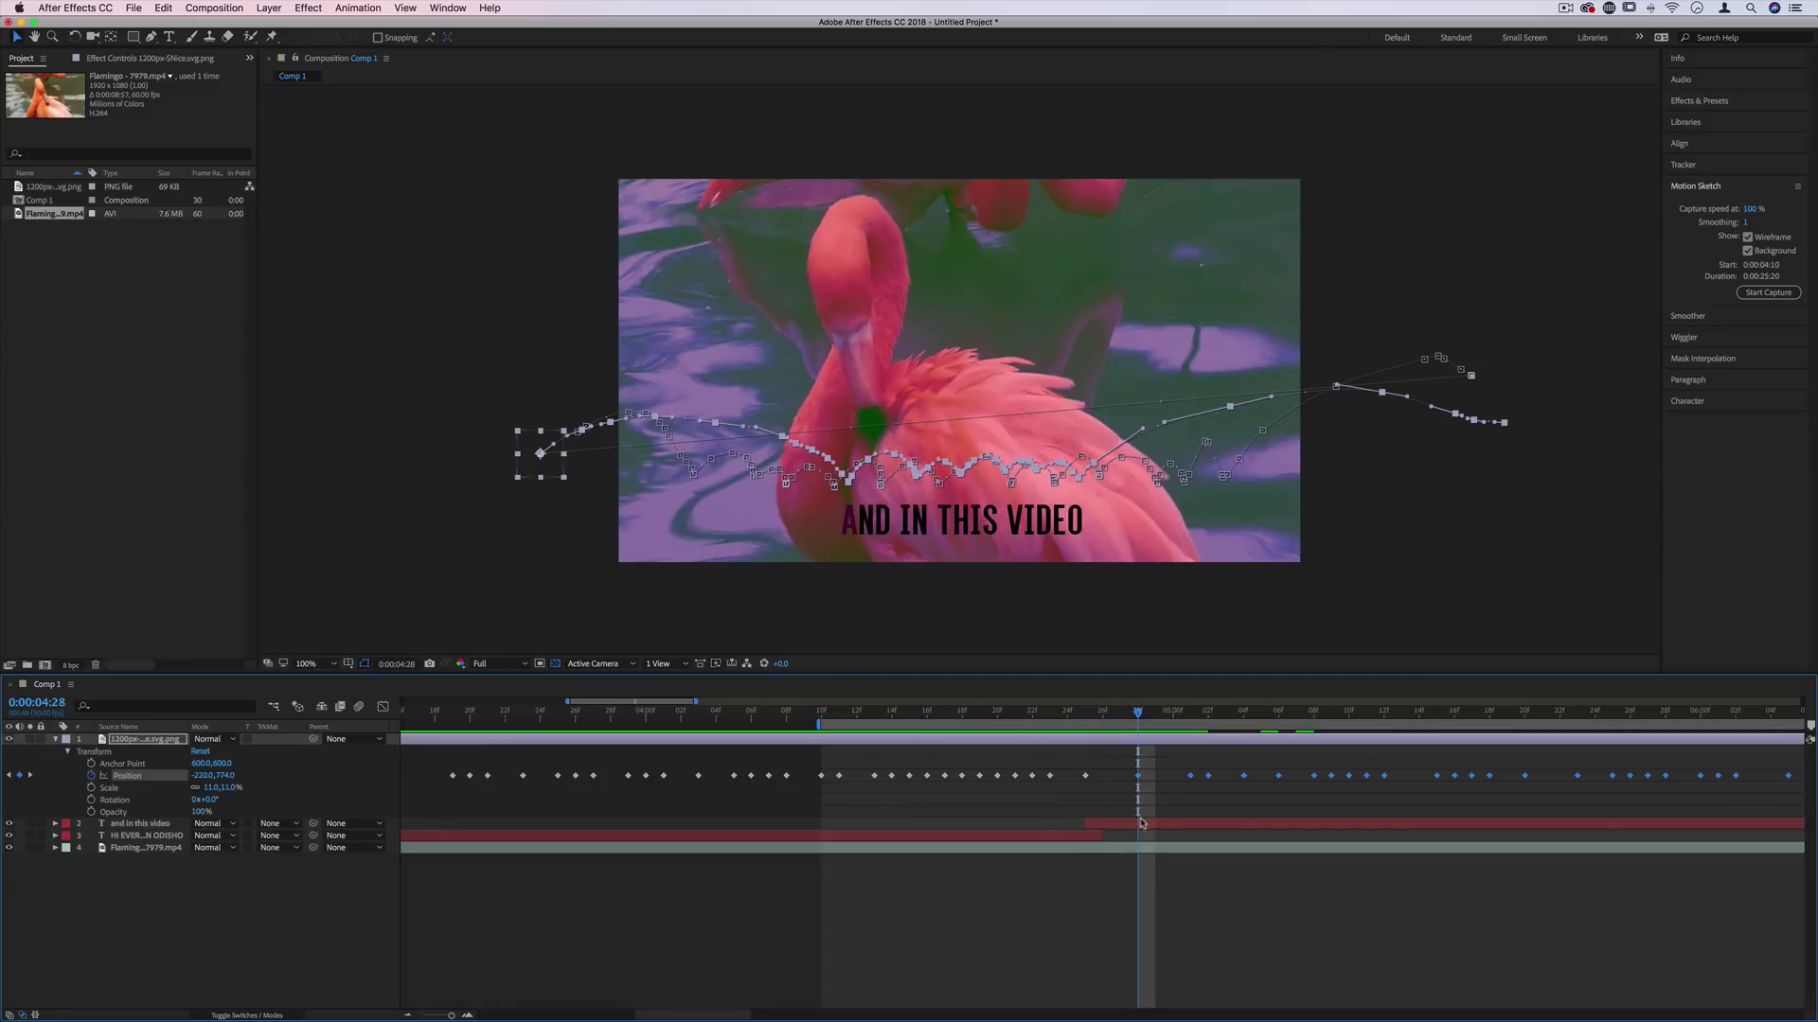
drag(1152, 806, 1082, 757)
right_click(1087, 777)
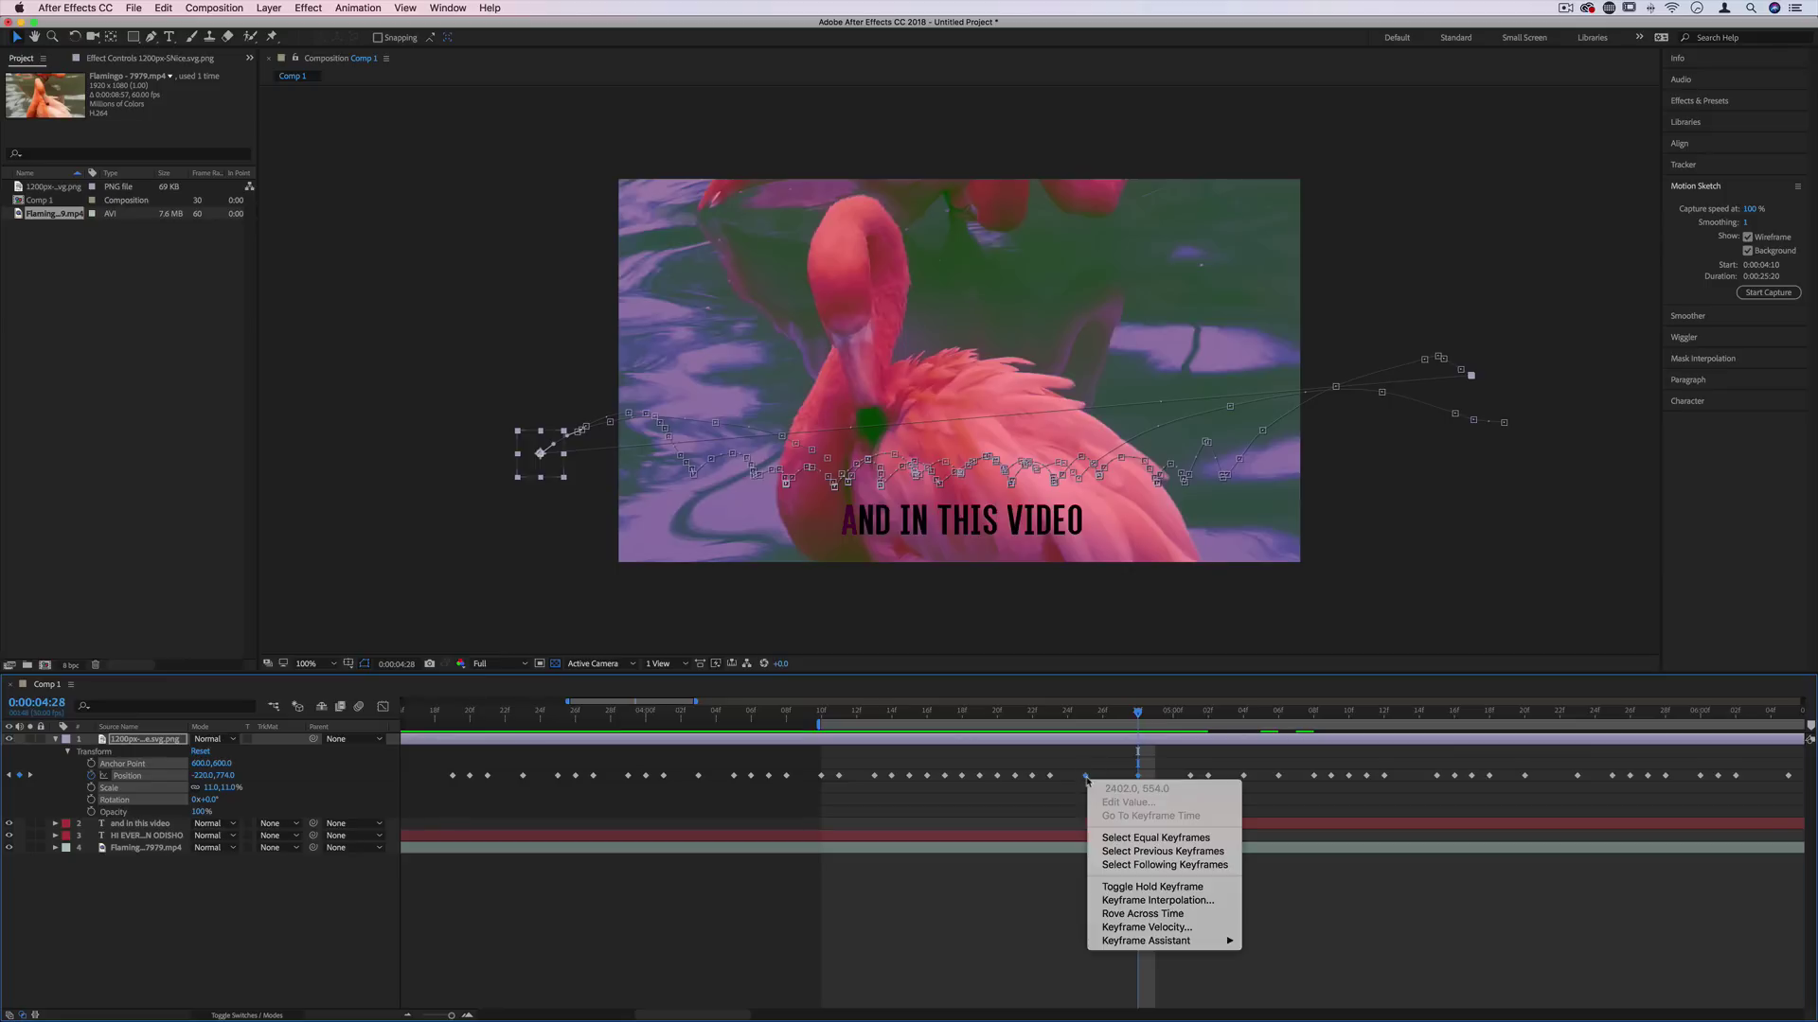
click(1156, 887)
Preview the line transition from about 0:00:04:12 to check the instant jump.
drag(1074, 716, 1031, 716)
key(space)
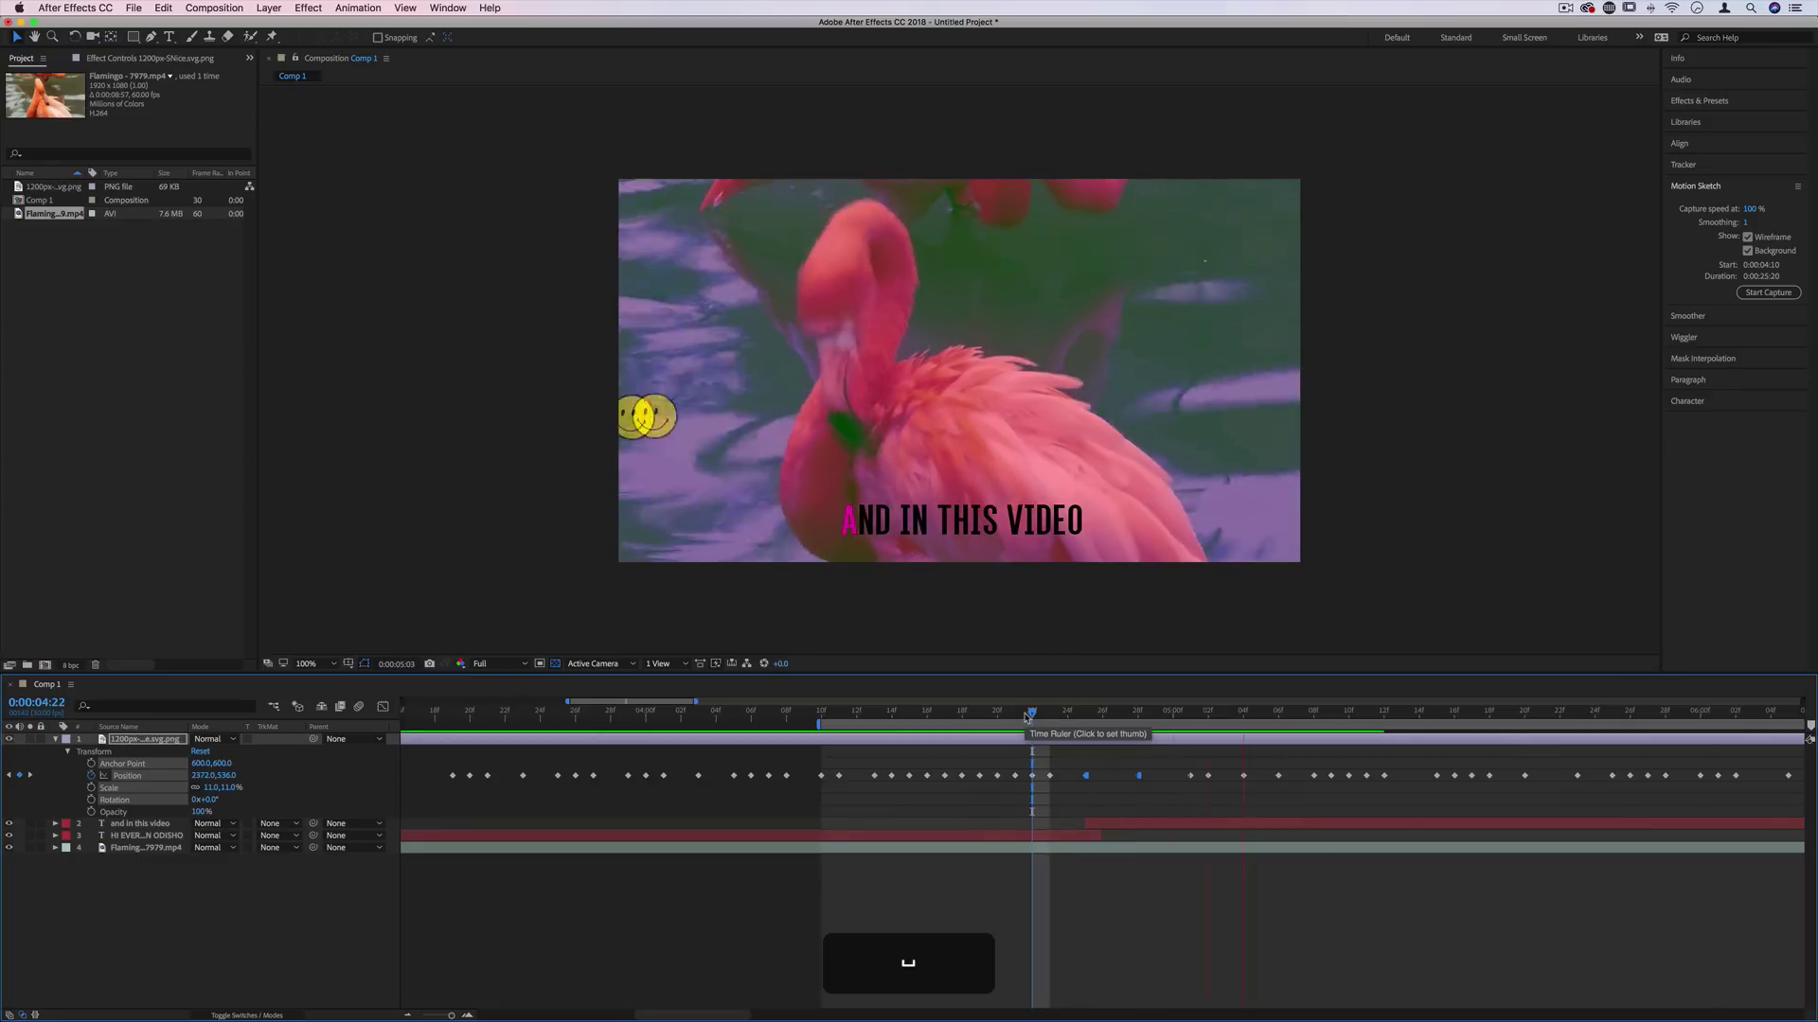
key(space)
click(850, 712)
key(space)
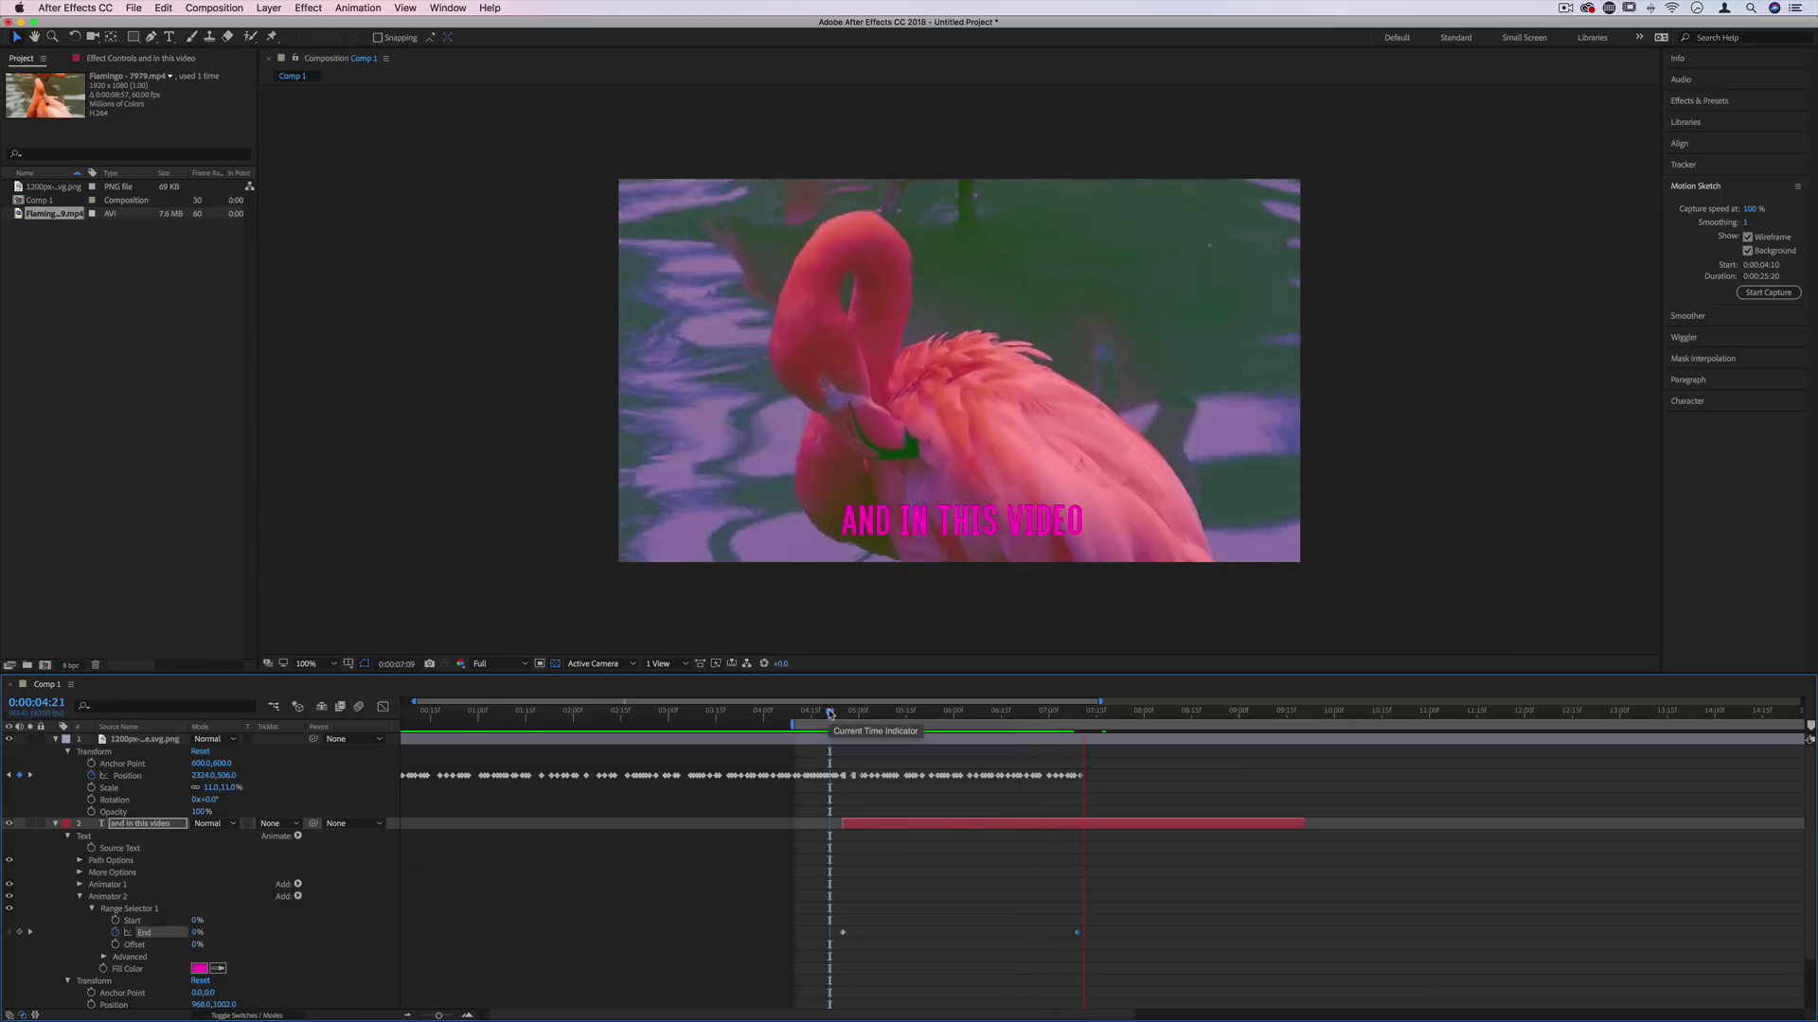
Replay both lyric lines from about 0:00:04:13 to check the magenta wipes.
key(space)
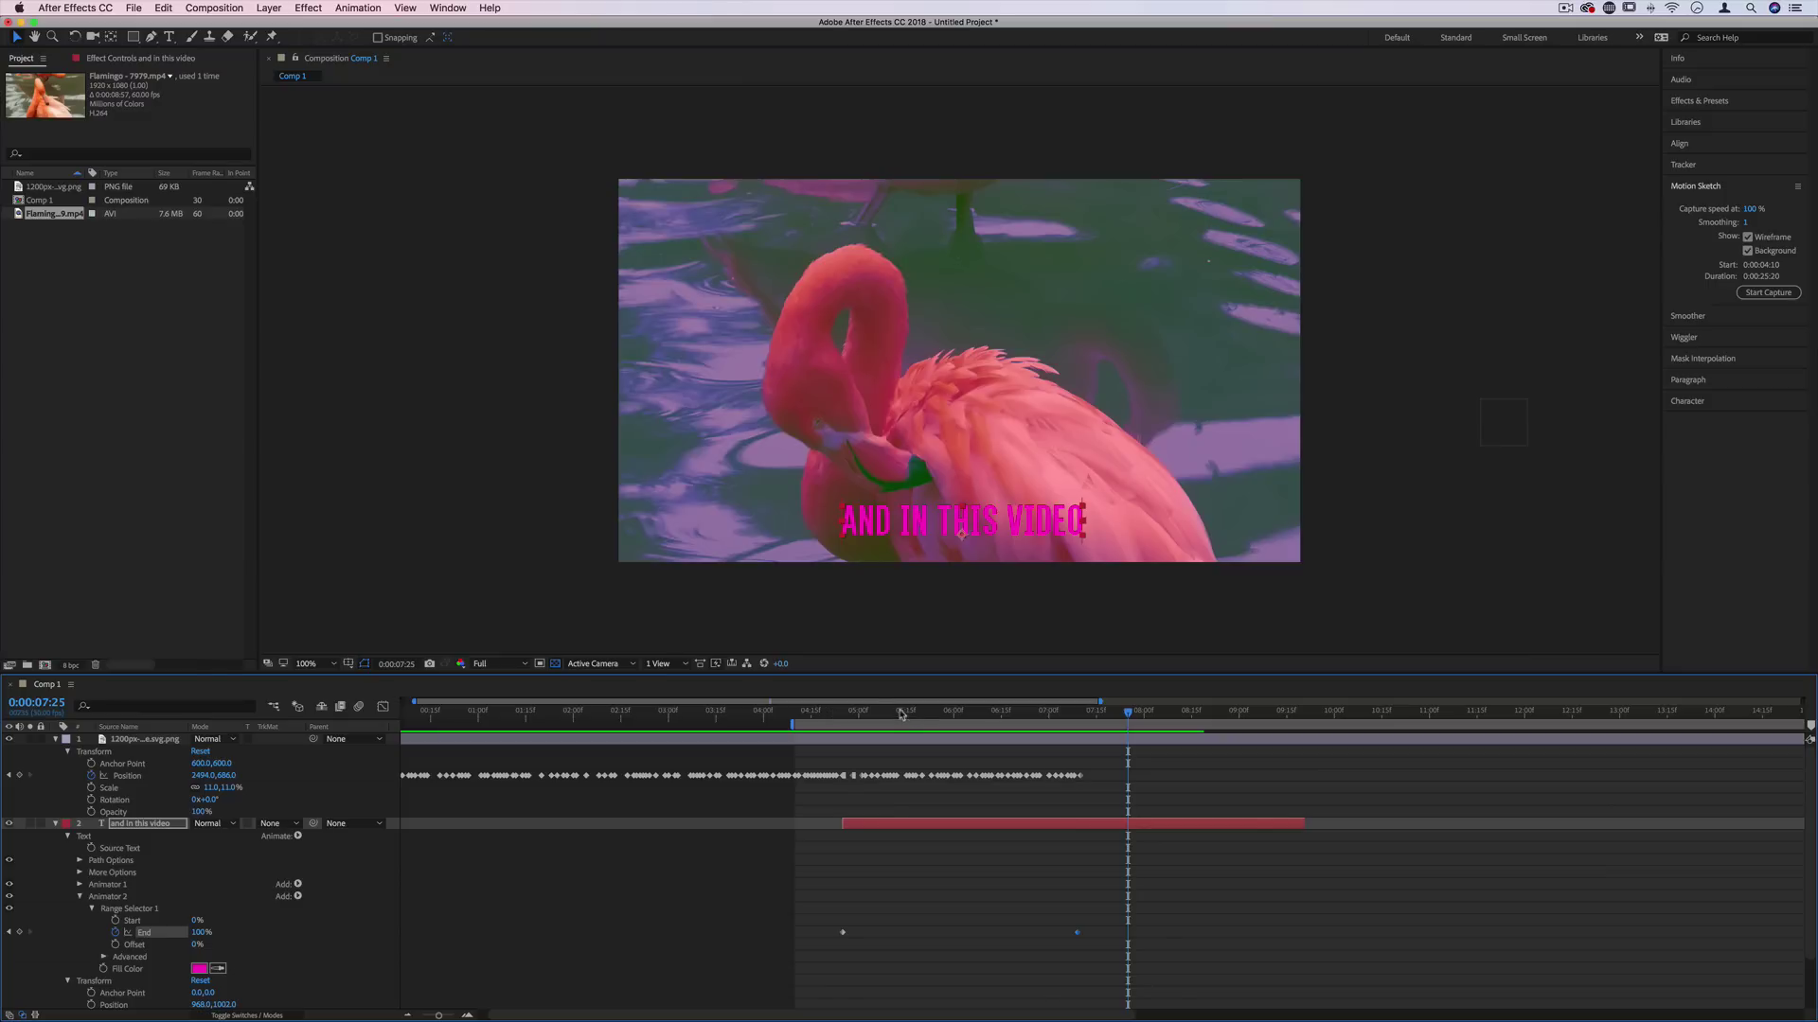
click(804, 710)
key(space)
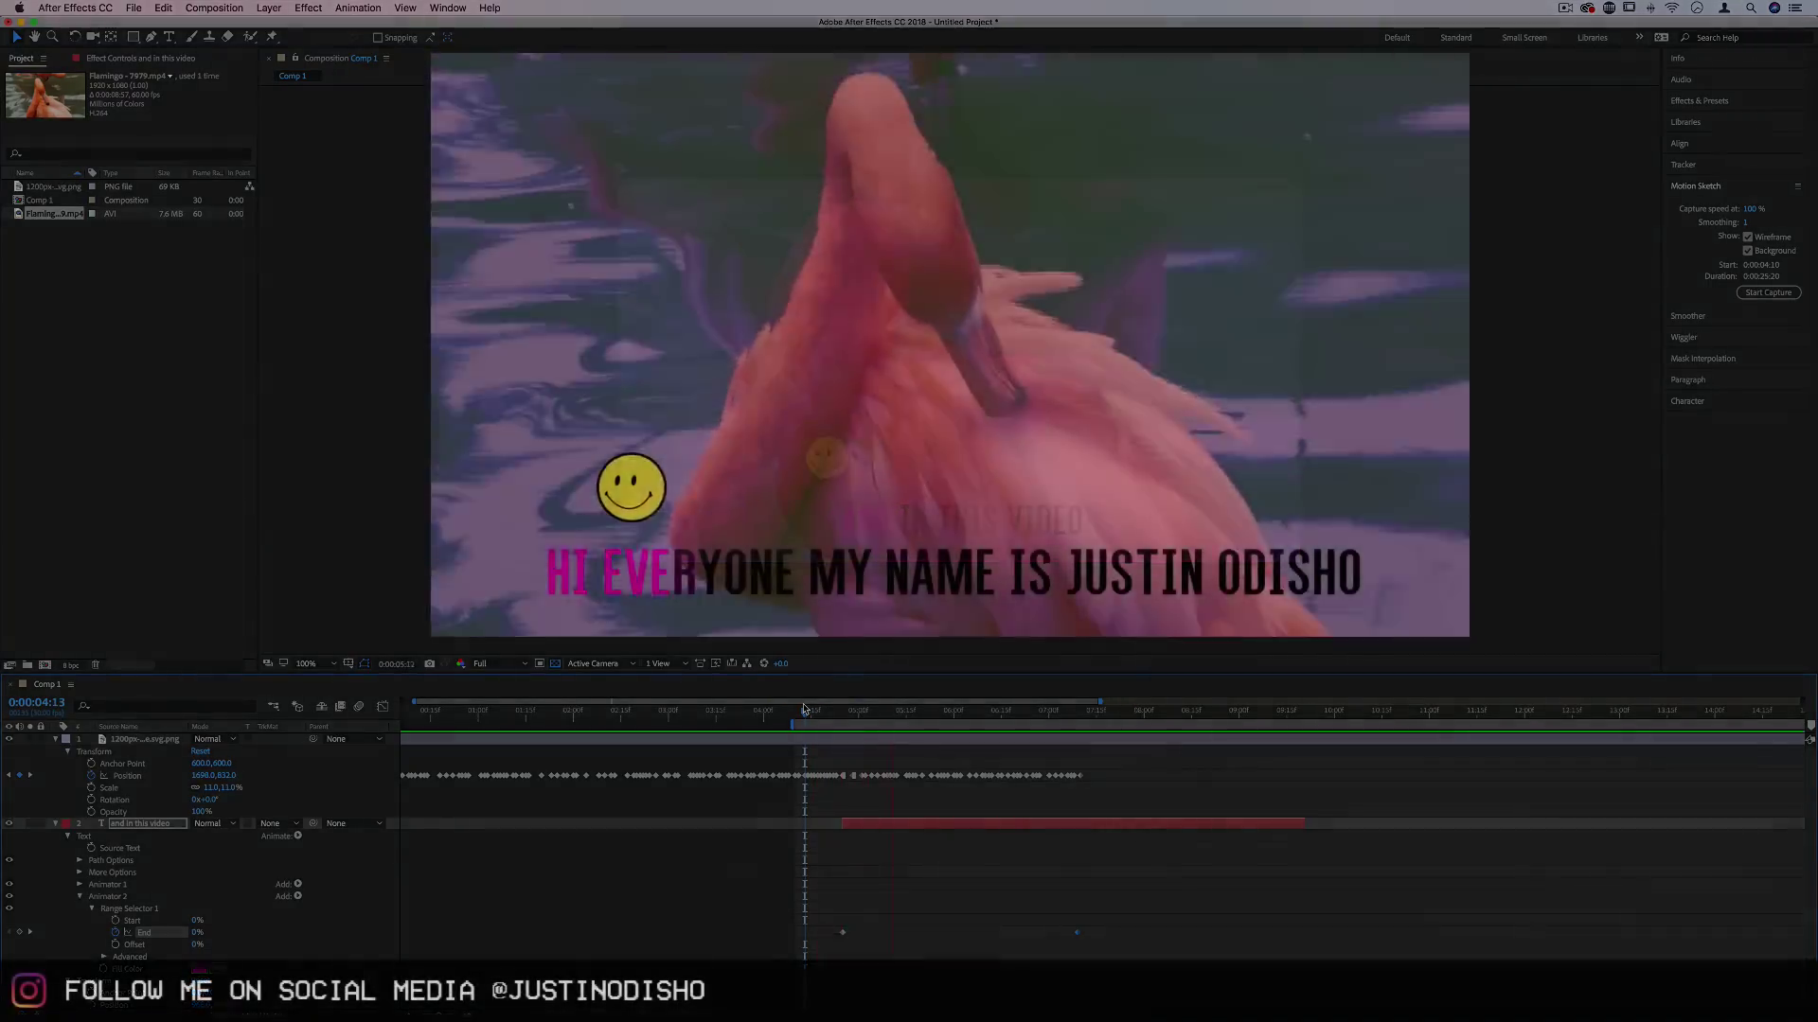